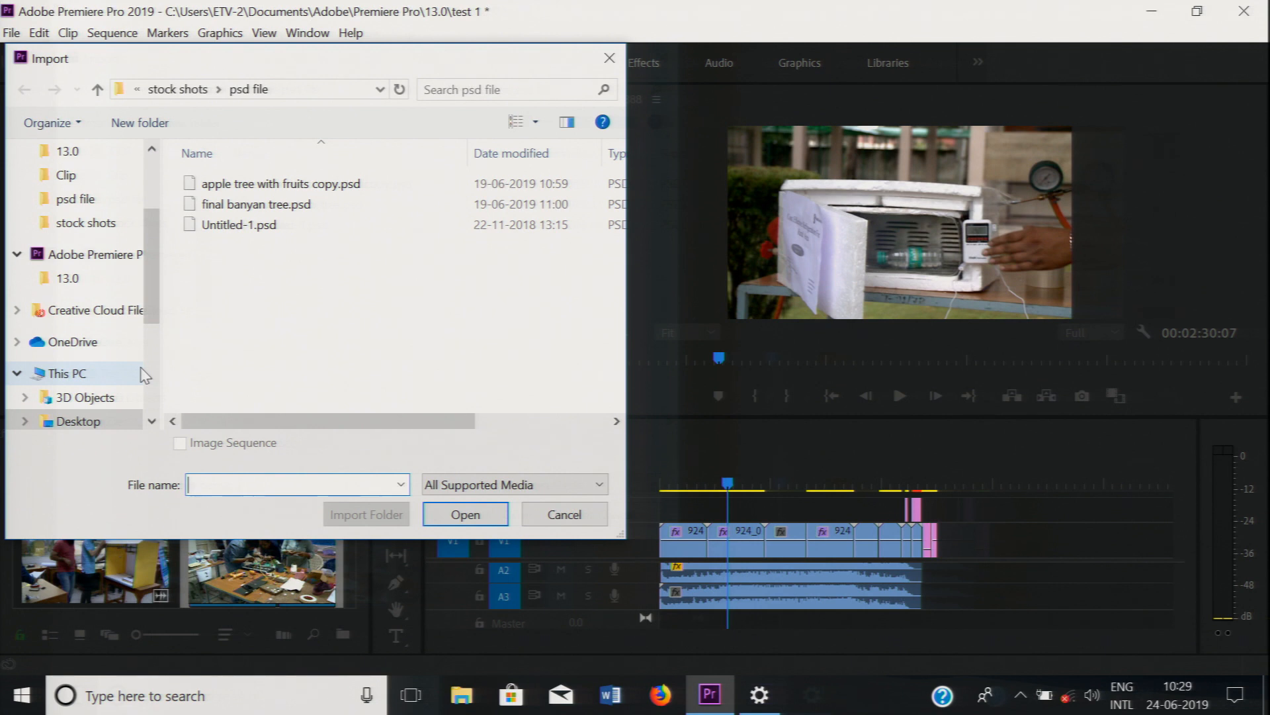
- Import image2.jpg from Desktop > stock shots > 1 and load it in the Source monitor
click(64, 228)
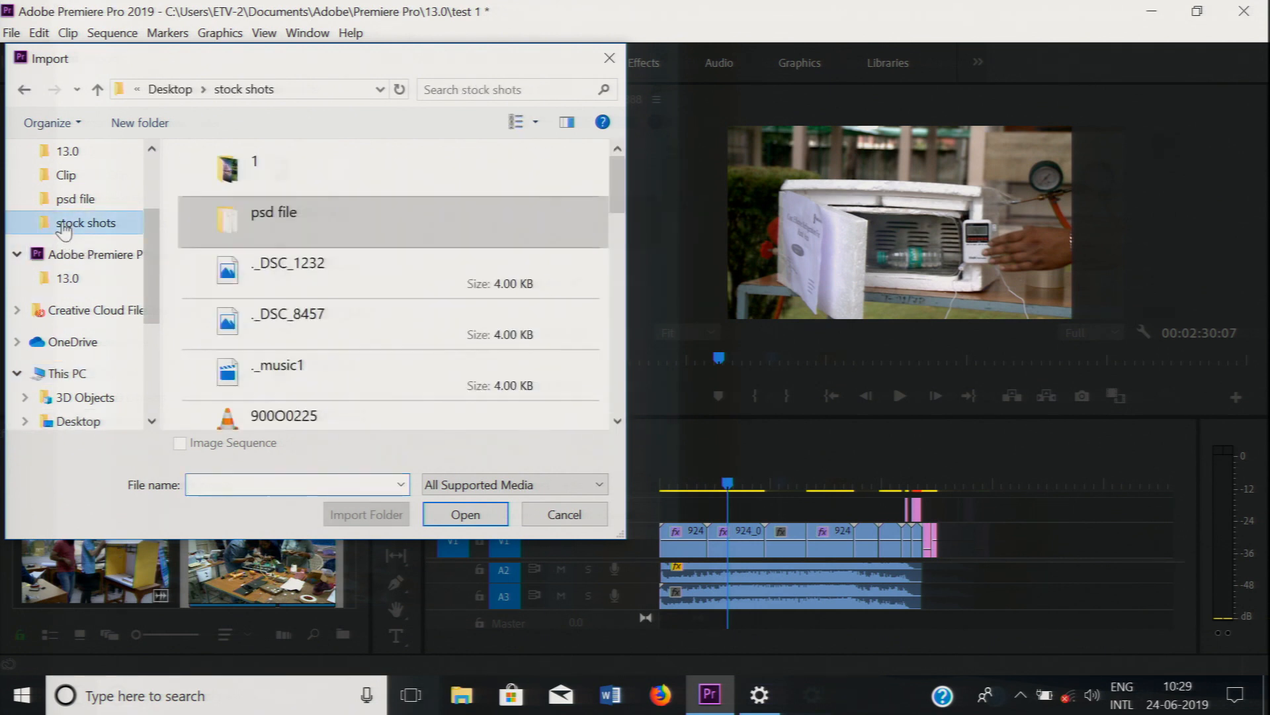
double_click(228, 166)
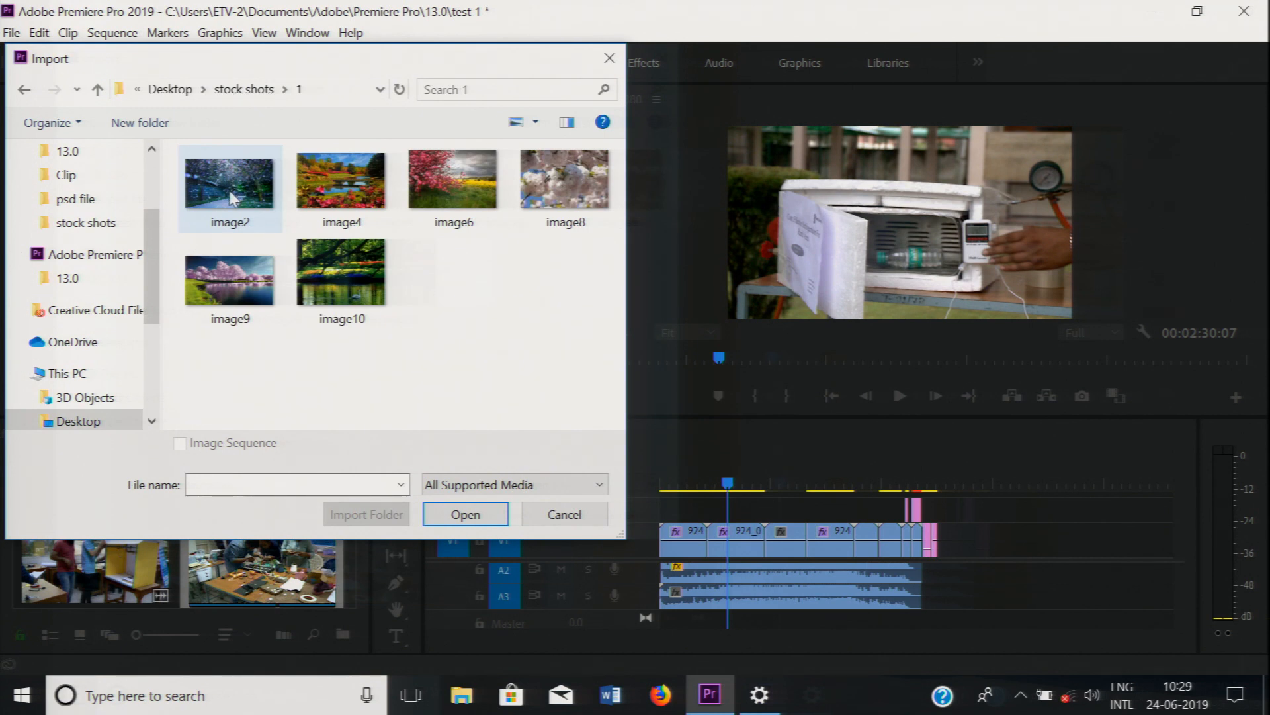
click(230, 197)
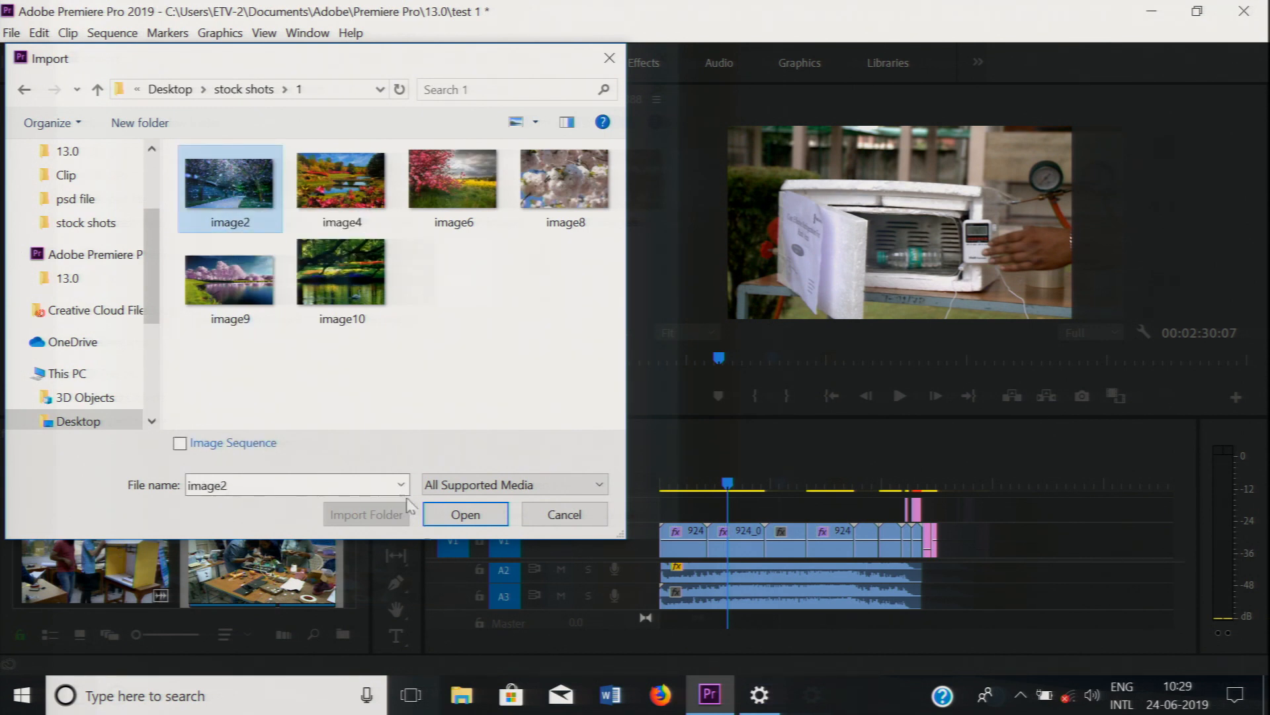
click(473, 519)
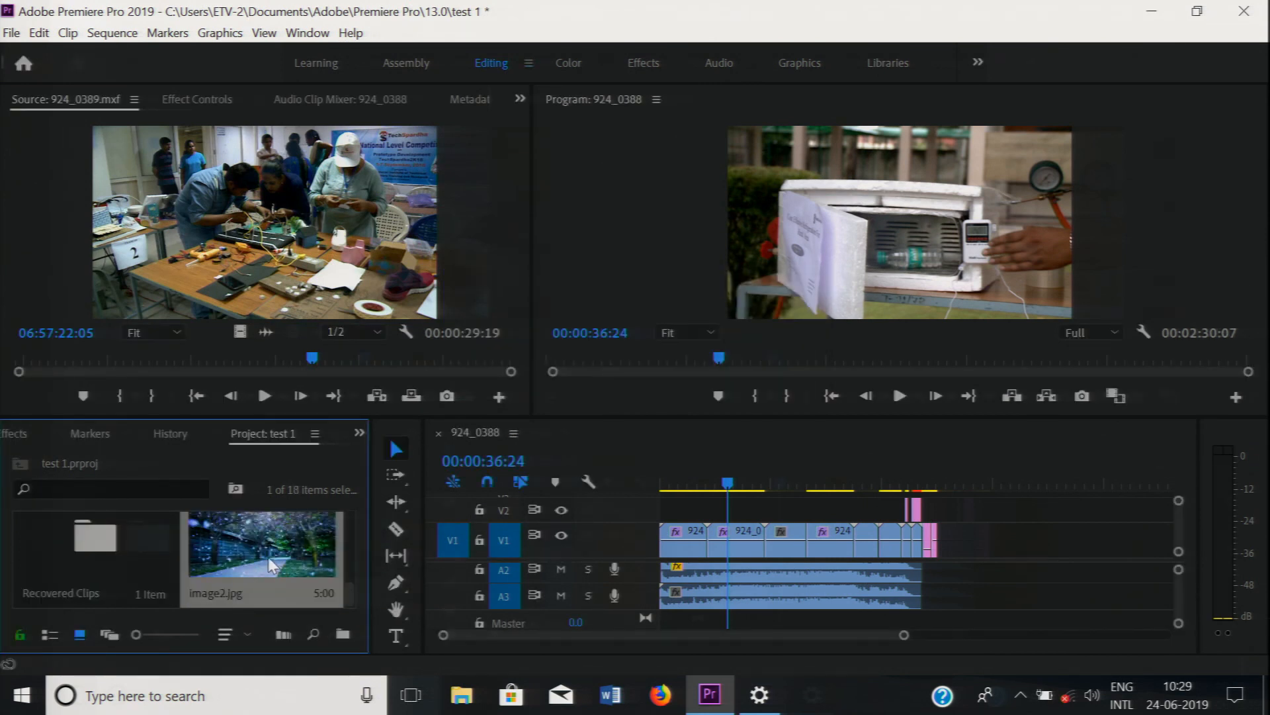
double_click(267, 557)
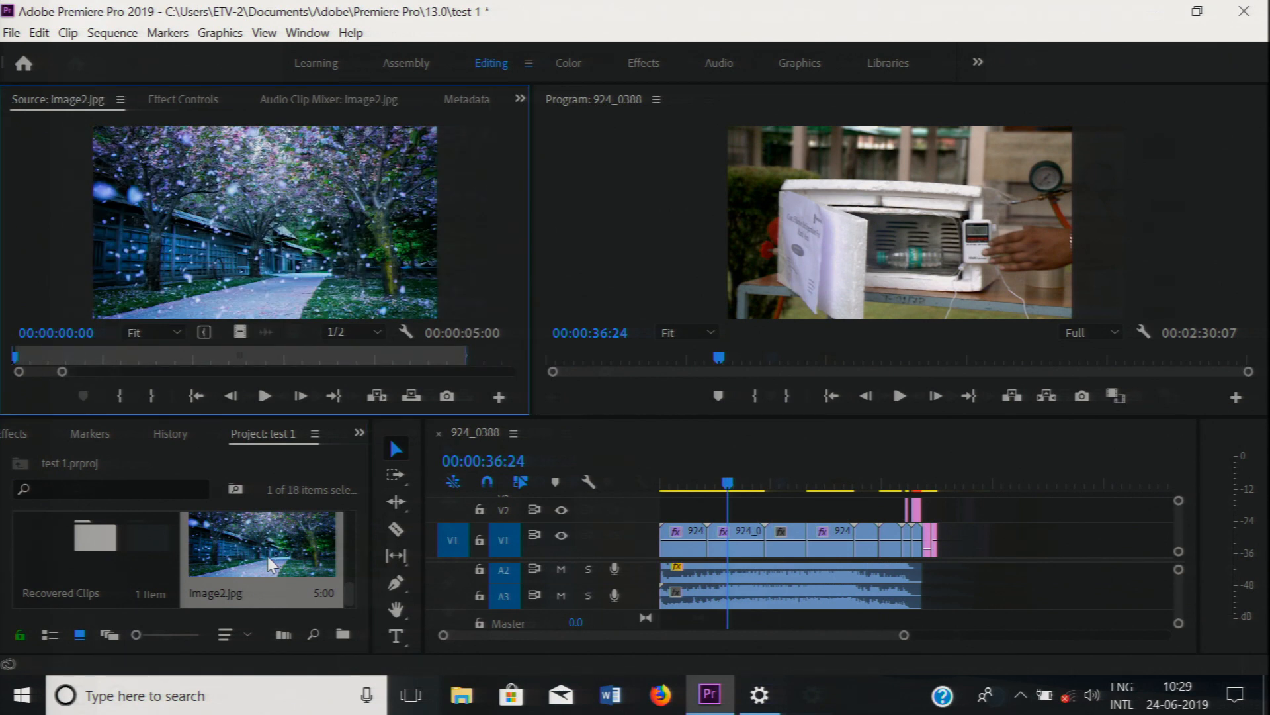
- Drop image2.jpg onto track V2 at the end of the 924_0388 sequence
drag(277, 559, 926, 527)
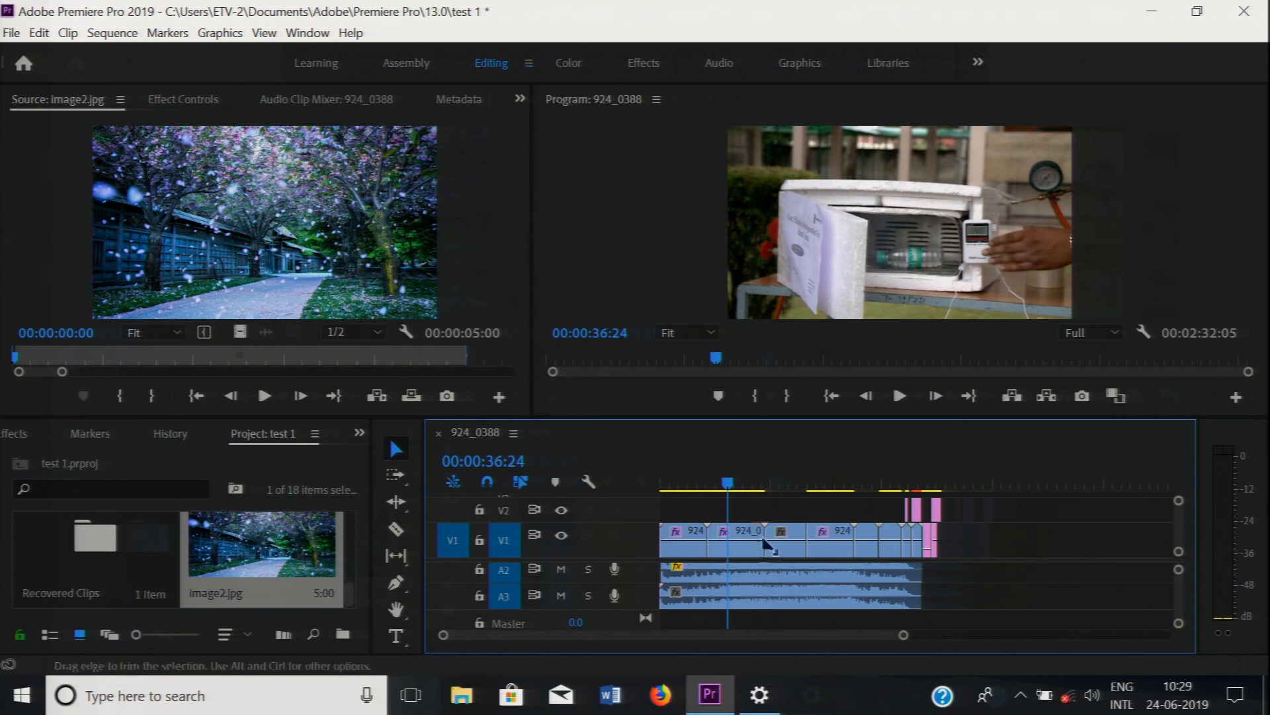
drag(734, 490, 932, 489)
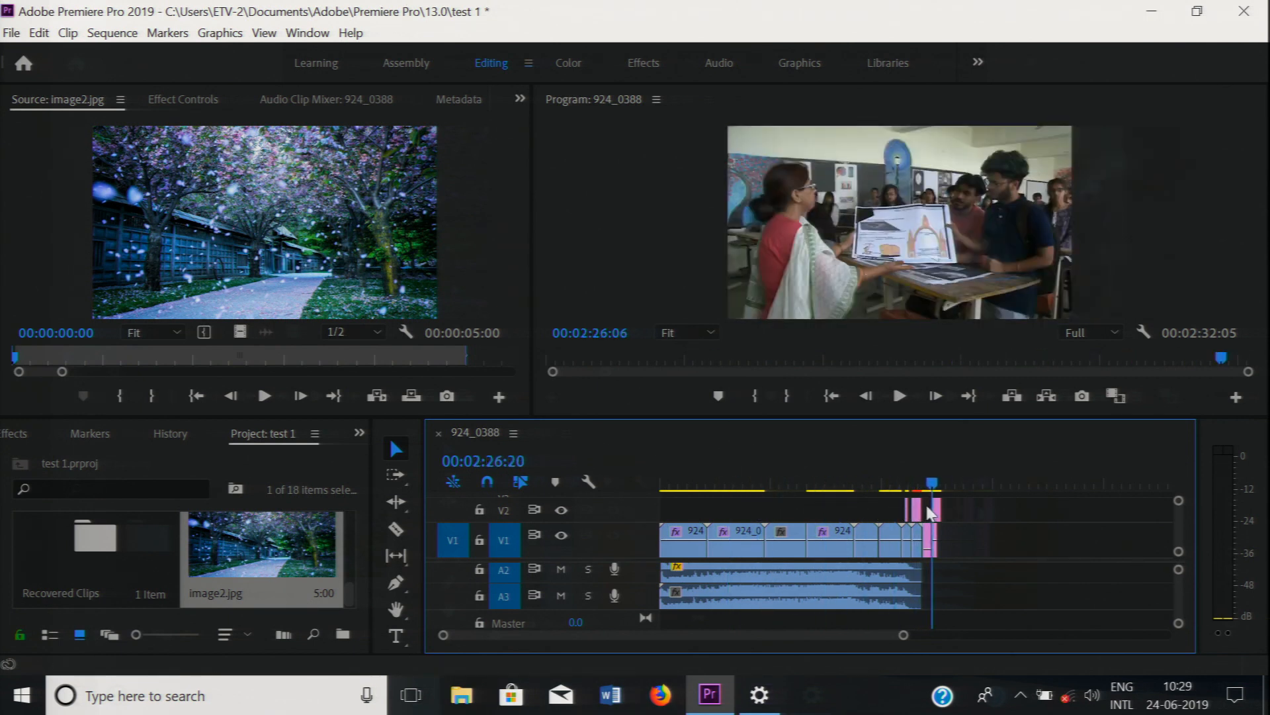
drag(903, 635, 794, 638)
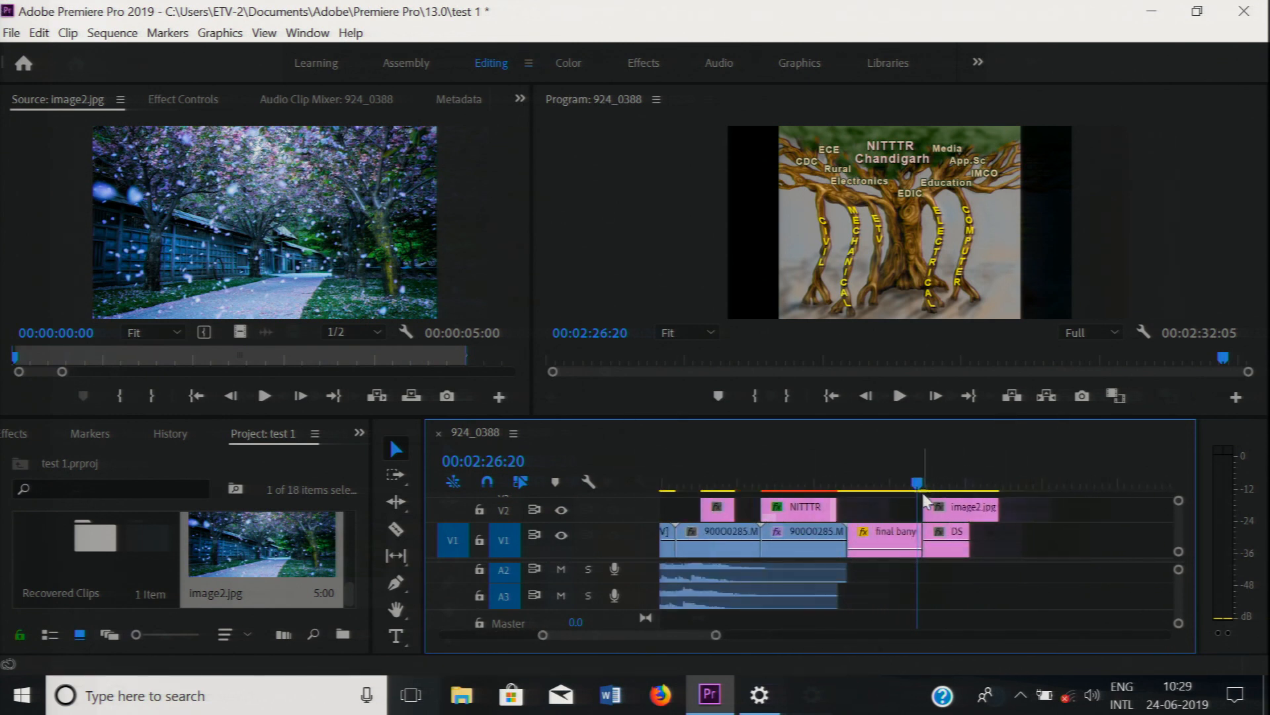
mouse_move(917, 486)
mouse_down()
mouse_move(945, 491)
mouse_move(927, 491)
mouse_up()
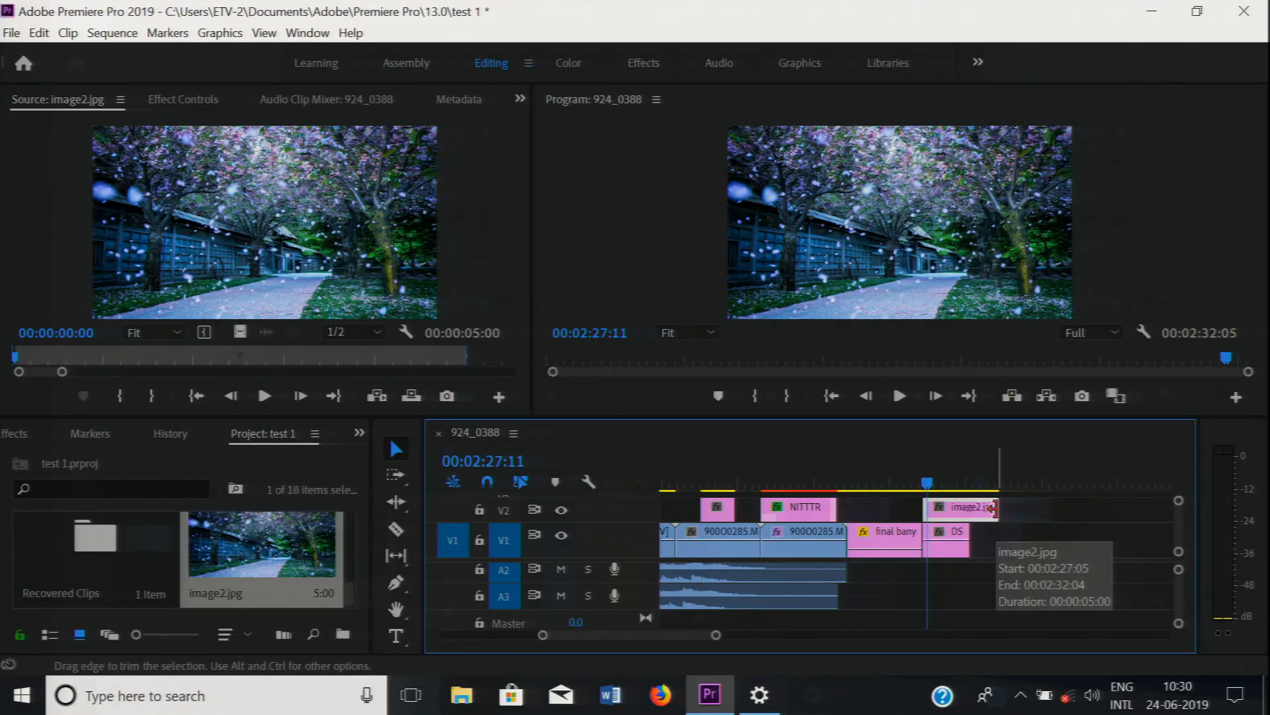
- Stretch the image2.jpg clip's right edge out about 4 seconds to roughly nine seconds
drag(993, 508, 1074, 511)
drag(927, 486, 999, 496)
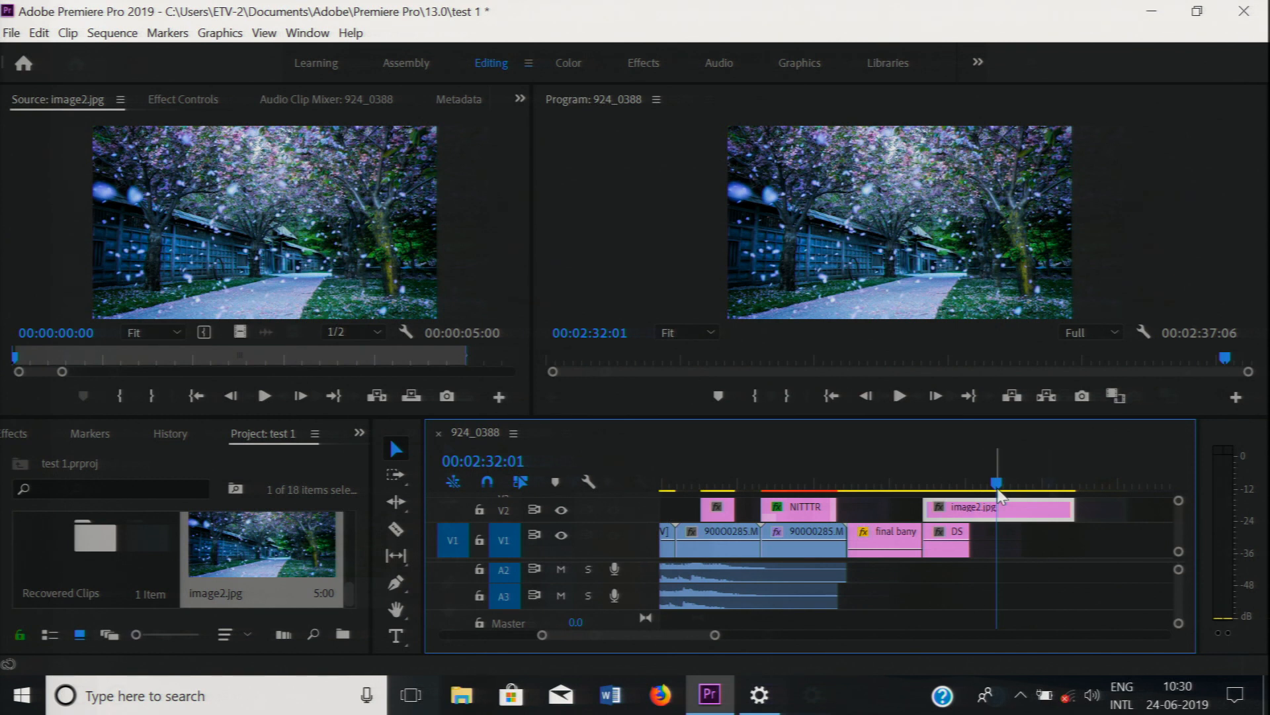
key(Left)
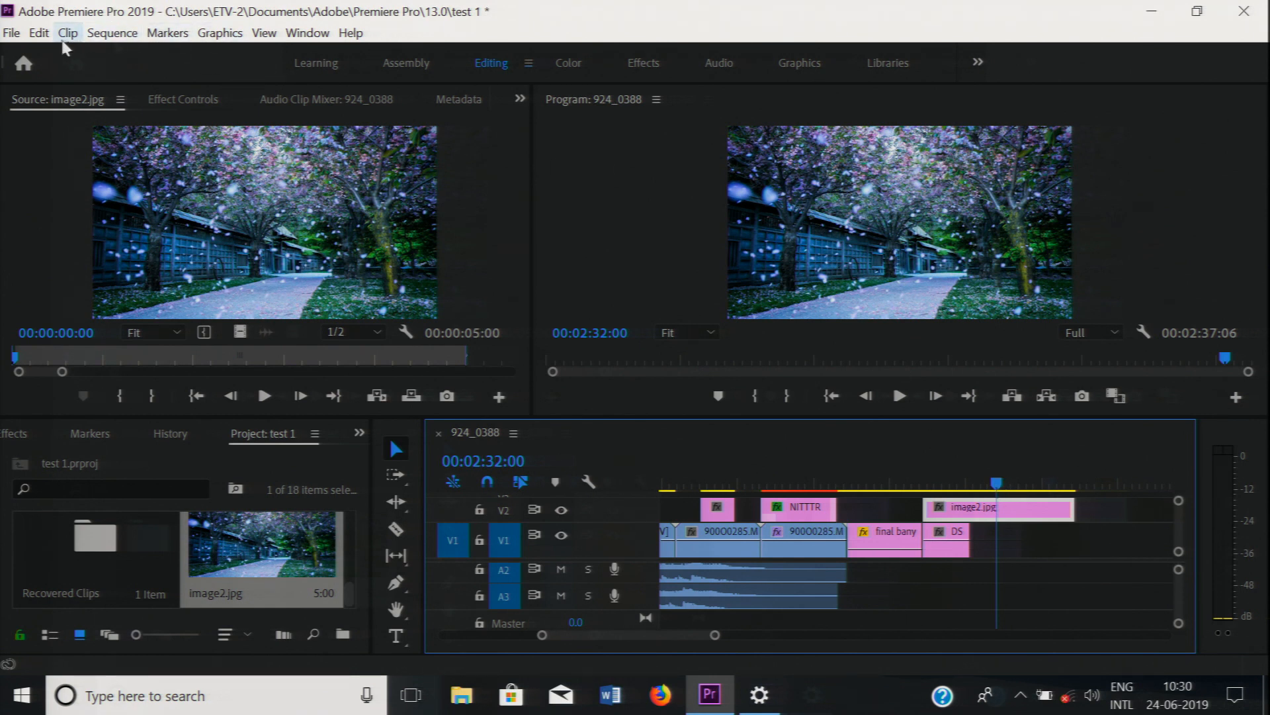
- In Timeline preferences, enter 2 as the Still Image Default Duration in seconds
click(39, 34)
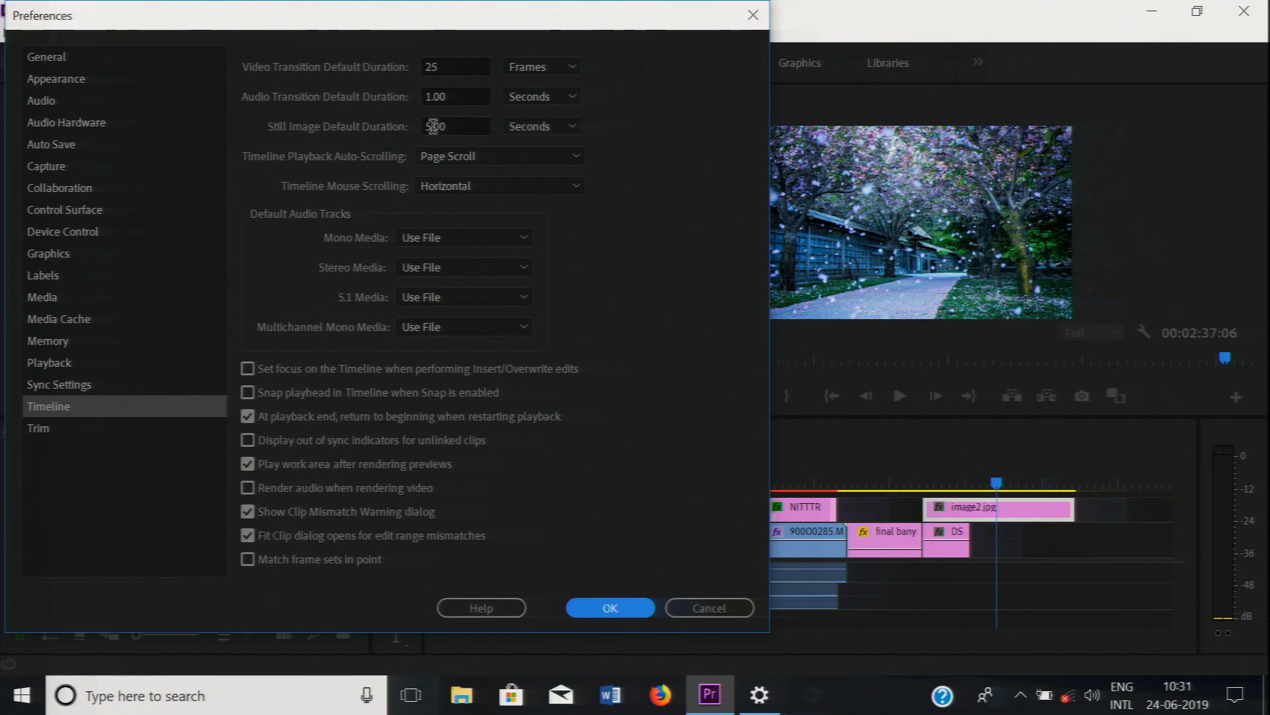
click(432, 125)
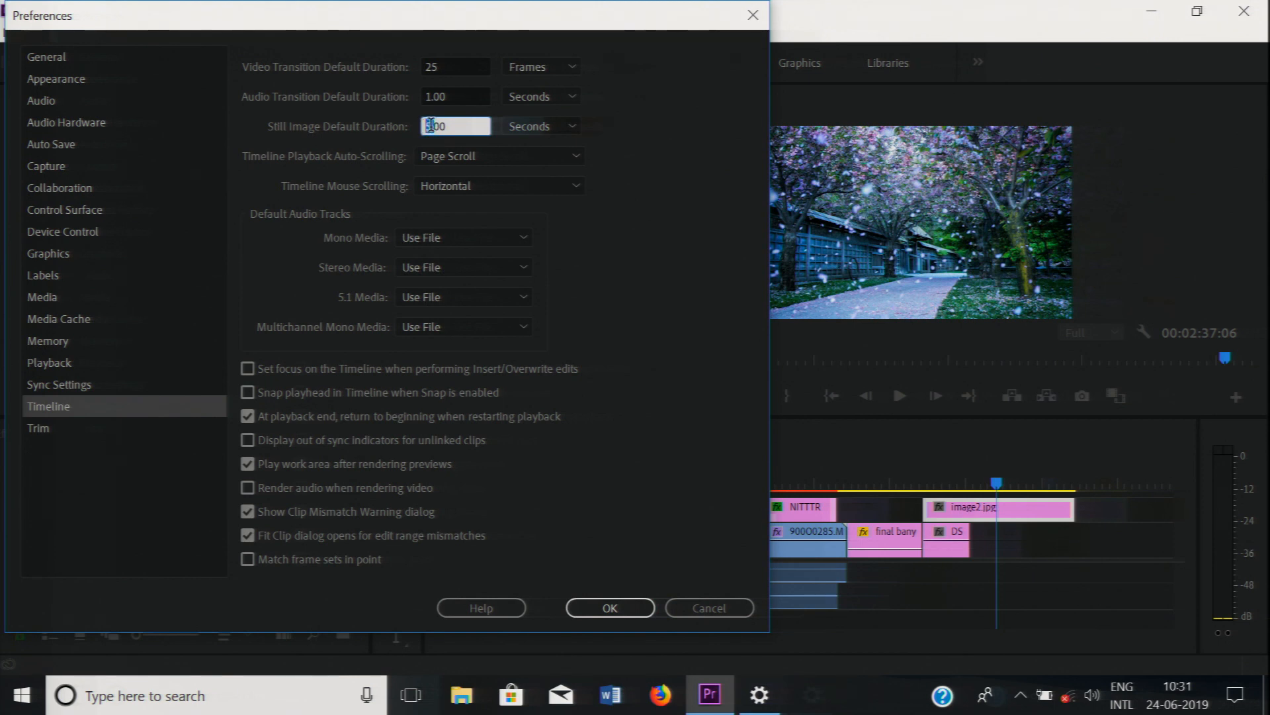
text(2)
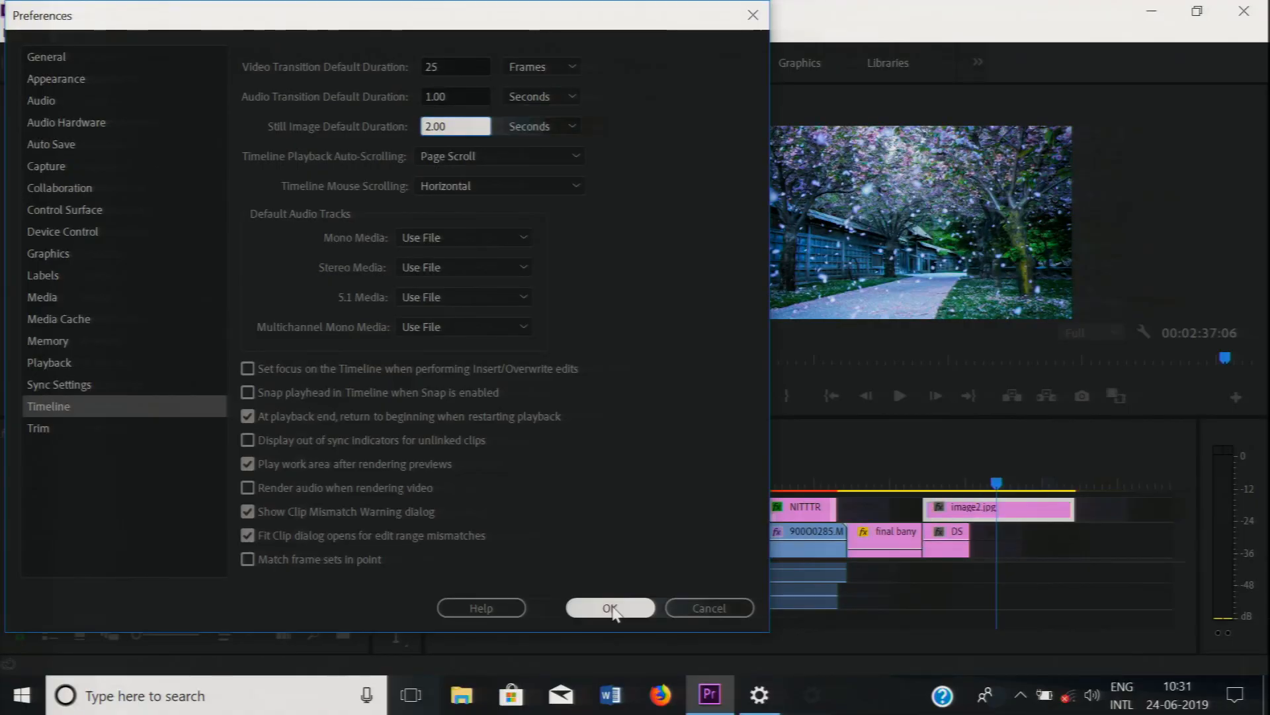
- Confirm the 2-second still-image duration preference with OK
click(611, 609)
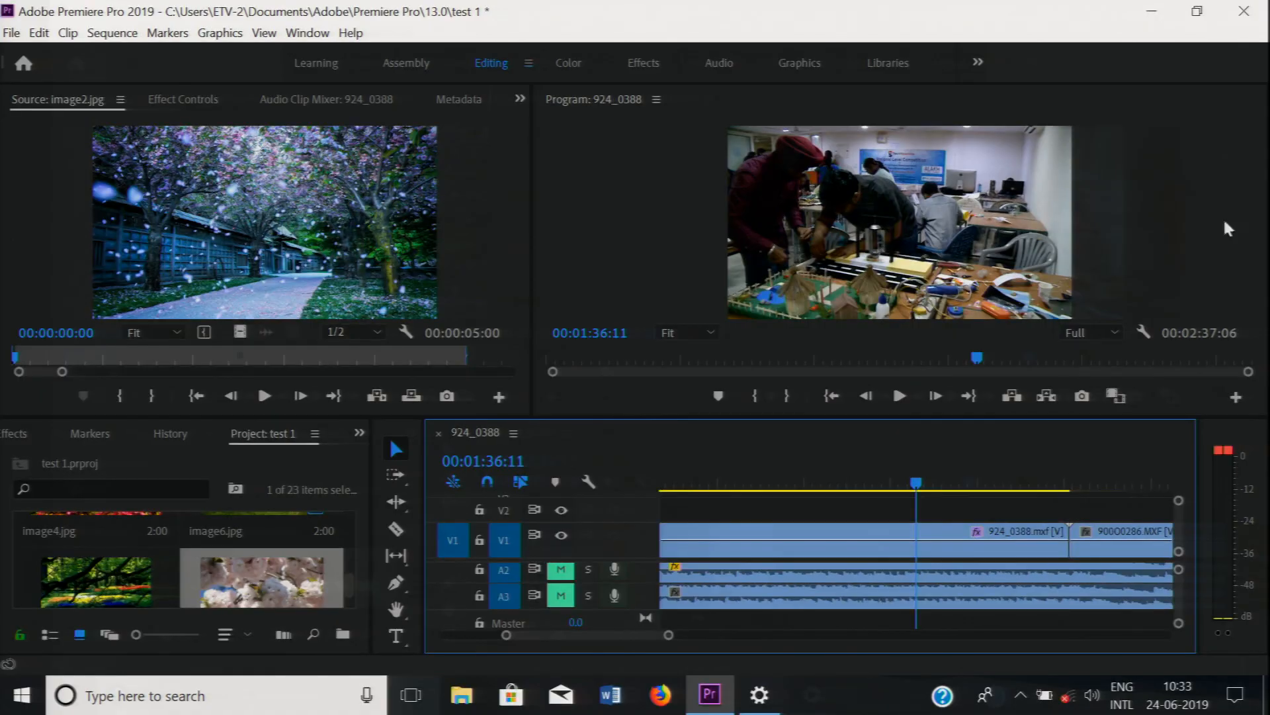
- Import more stock images, drop two 2-second stills onto V2, and heighten Audio 1
click(12, 34)
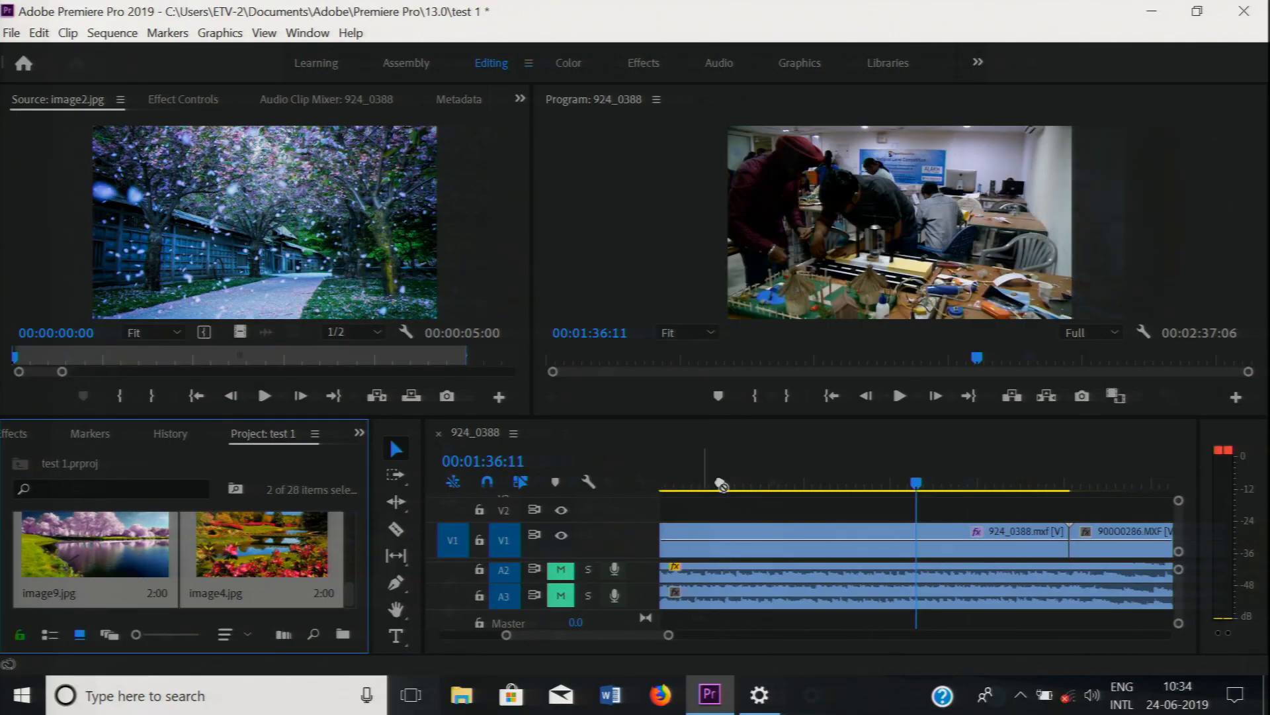
drag(721, 483, 753, 511)
drag(916, 486, 826, 483)
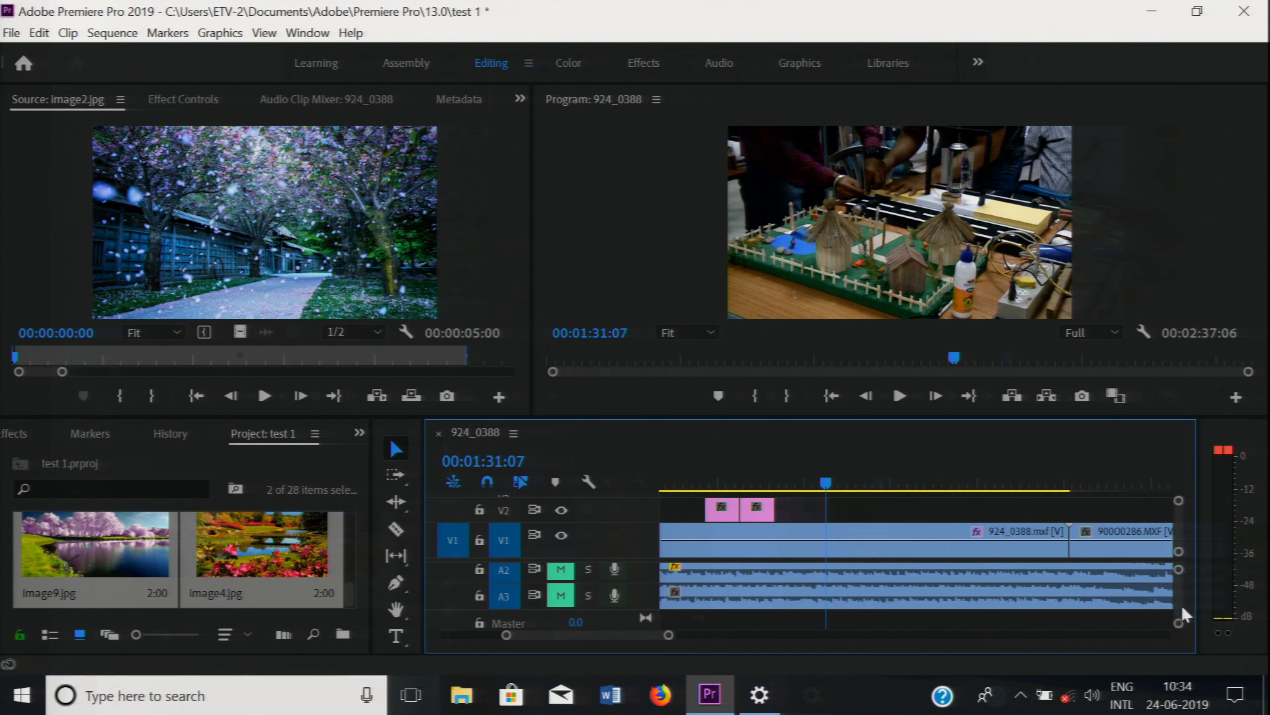
drag(1179, 622, 1178, 598)
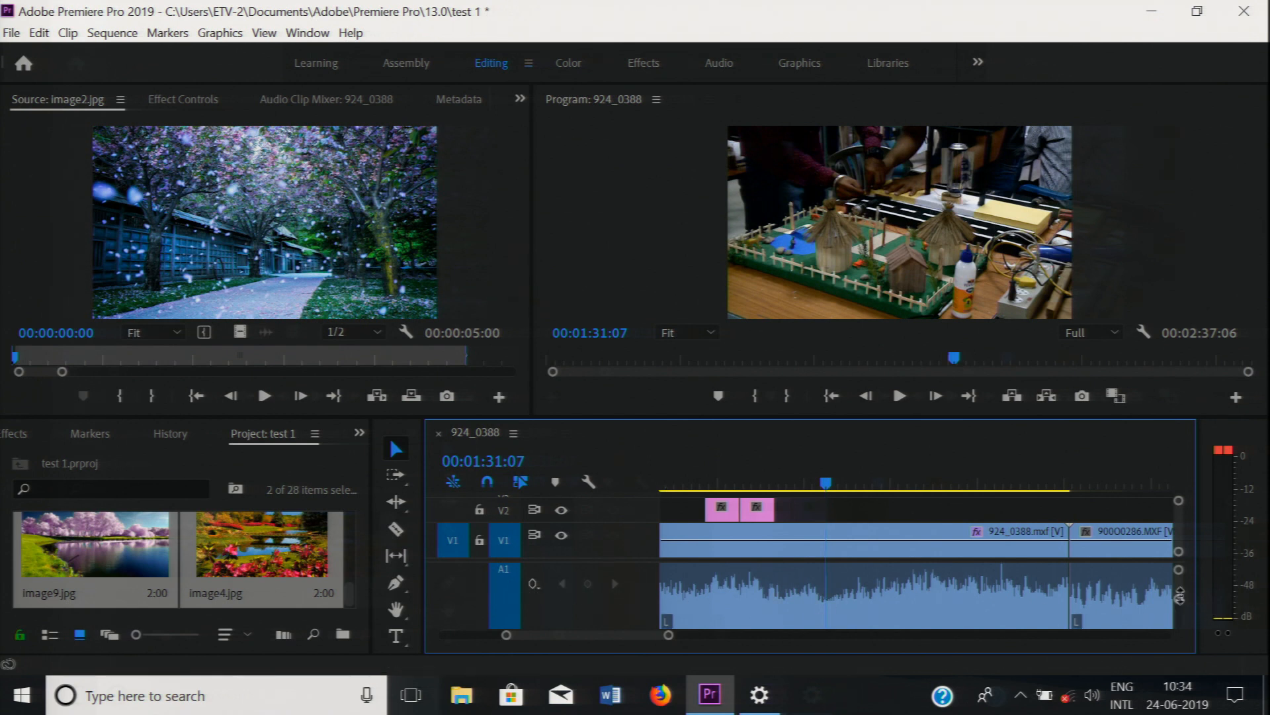
- Mute Audio 1 and drop two more selected stills onto V2 at 01:26:21
drag(1179, 598, 1178, 589)
click(558, 576)
drag(827, 486, 703, 487)
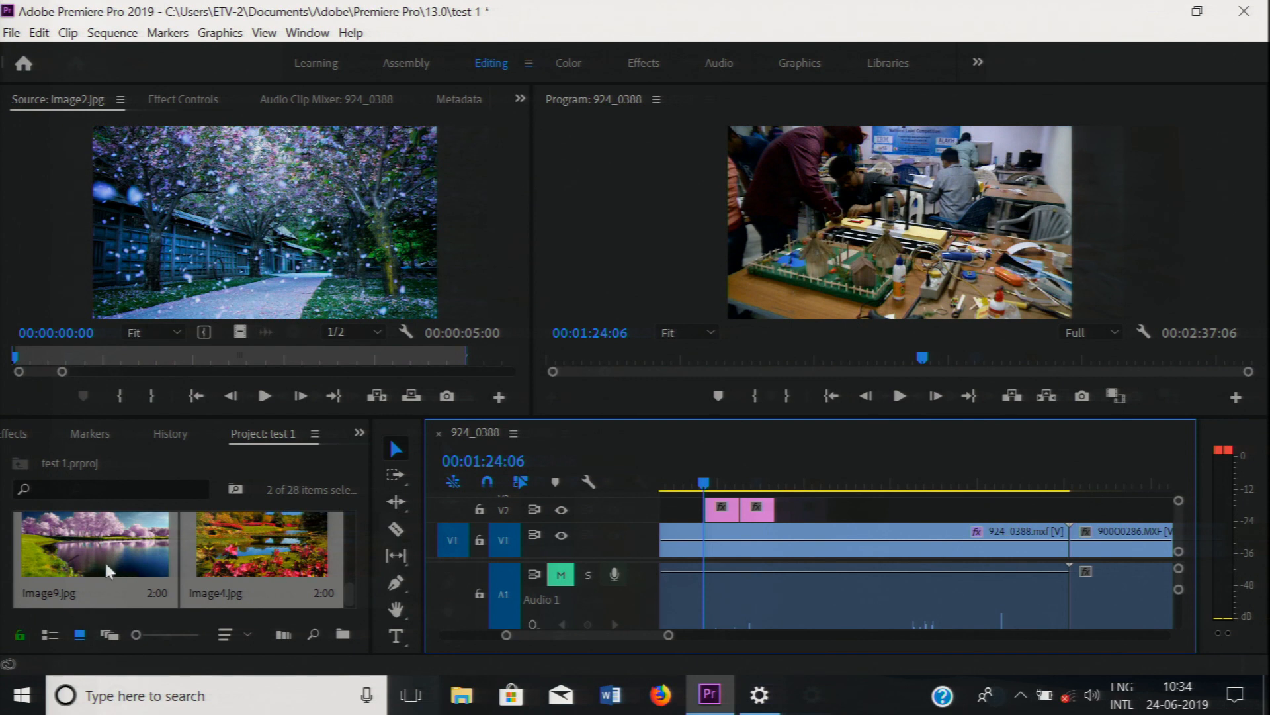
drag(103, 559, 815, 505)
drag(703, 483, 721, 483)
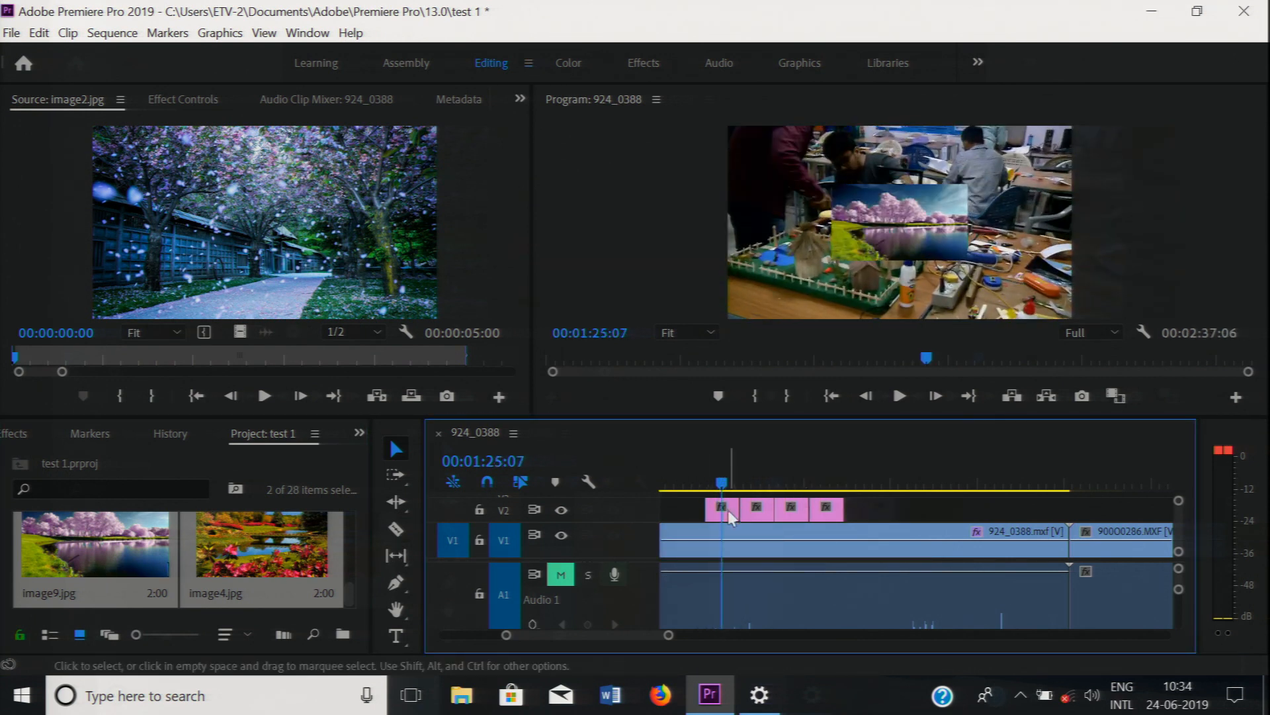
- Load the image4.jpg clip in the Source monitor and enlarge V2 to show thumbnails
click(760, 487)
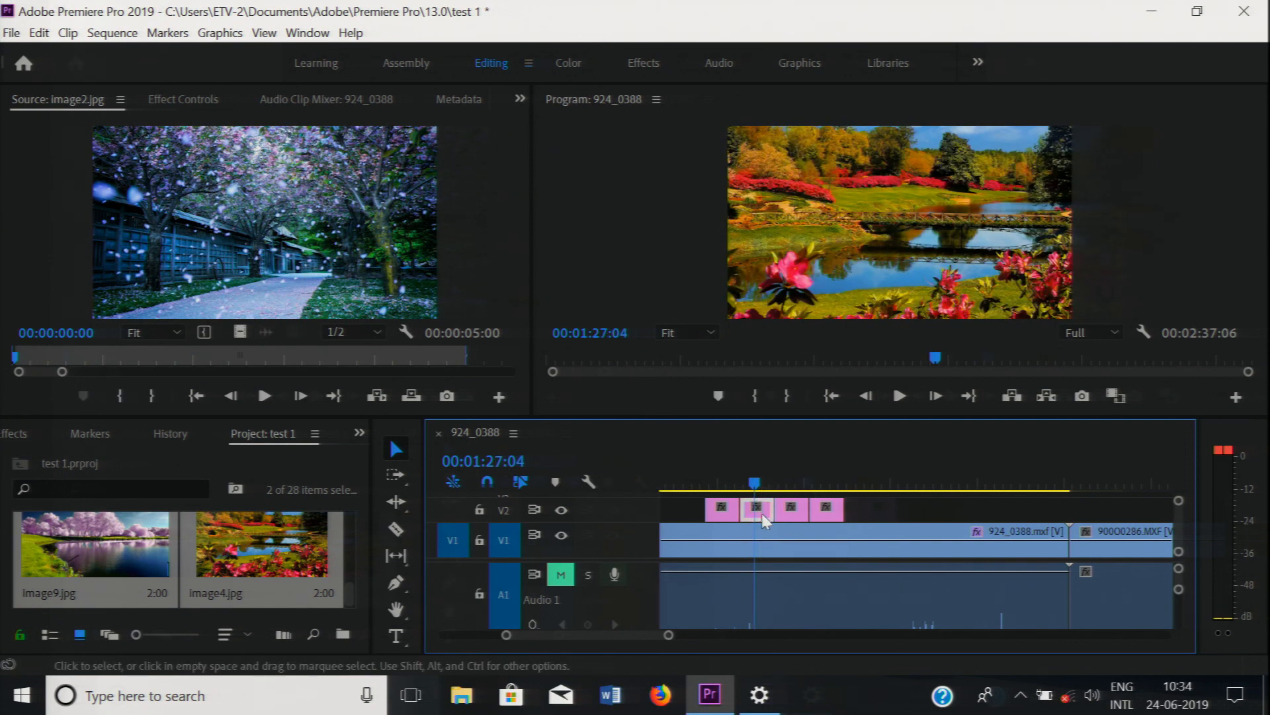
click(742, 513)
double_click(754, 513)
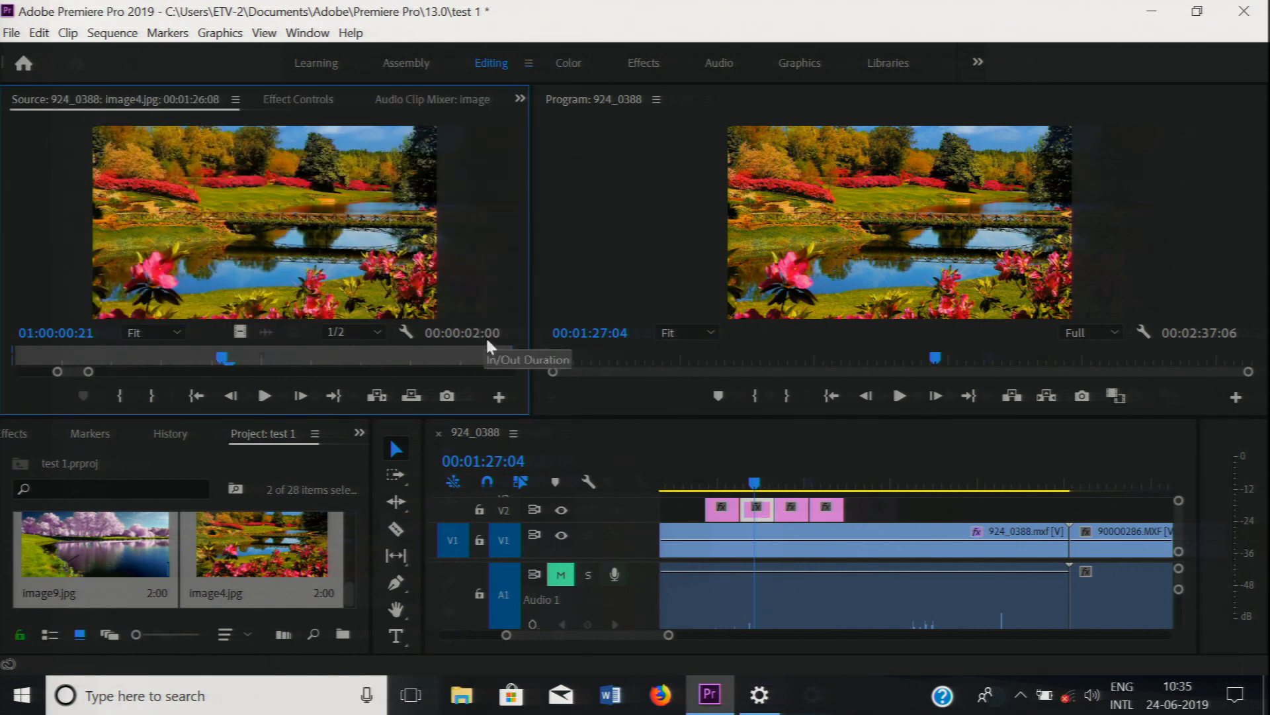
drag(753, 481, 794, 486)
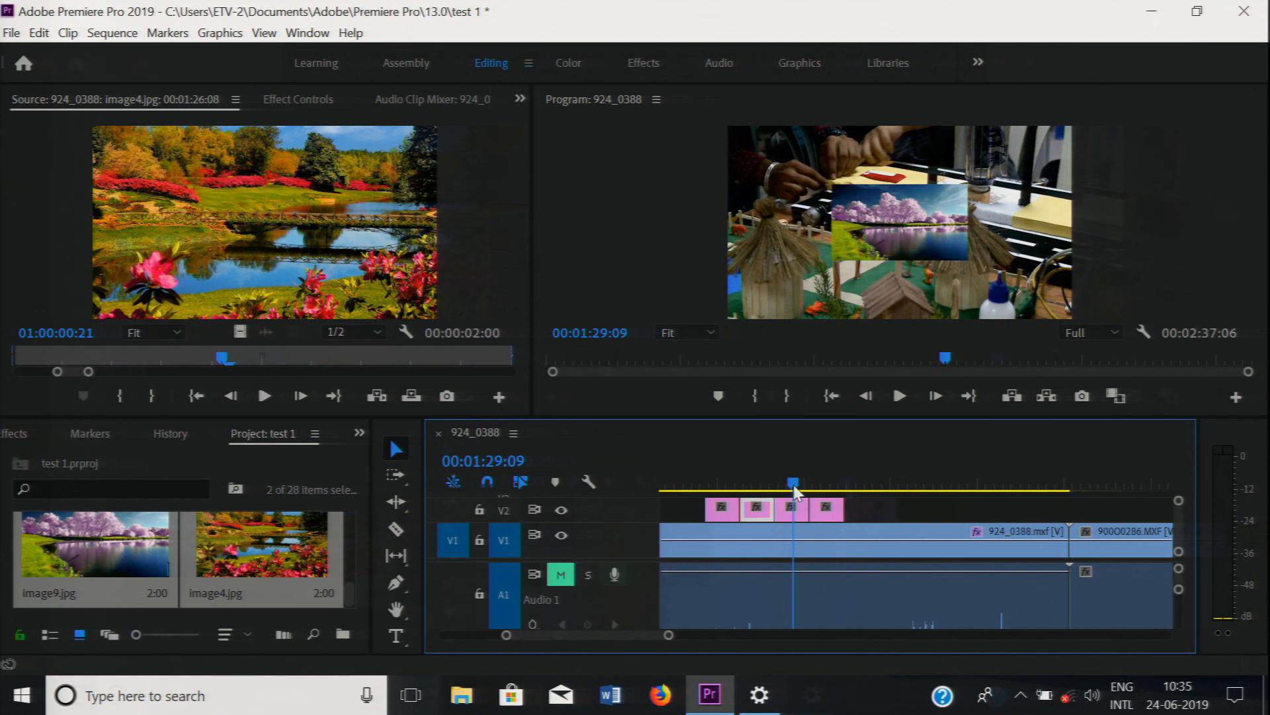
drag(795, 491, 754, 491)
drag(582, 523, 582, 541)
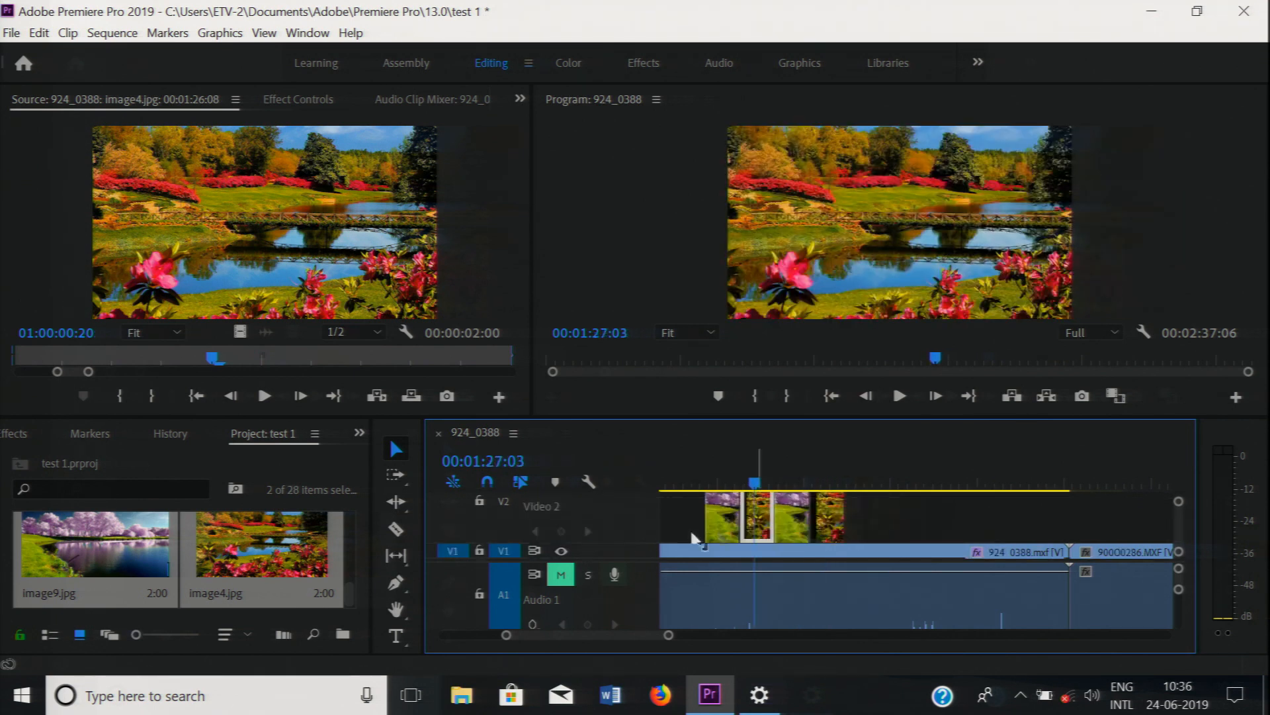
- Apply Set to Frame Size to the image4, third, and first image9 clips on V2
right_click(757, 528)
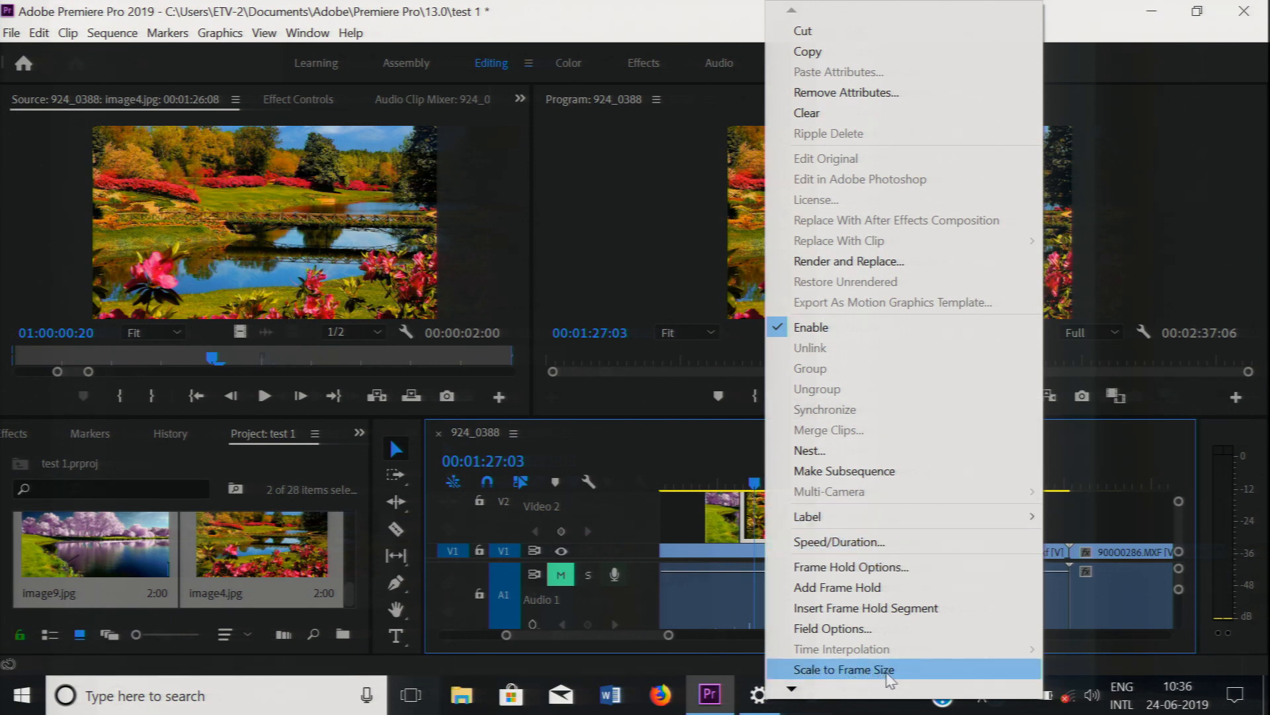
click(804, 688)
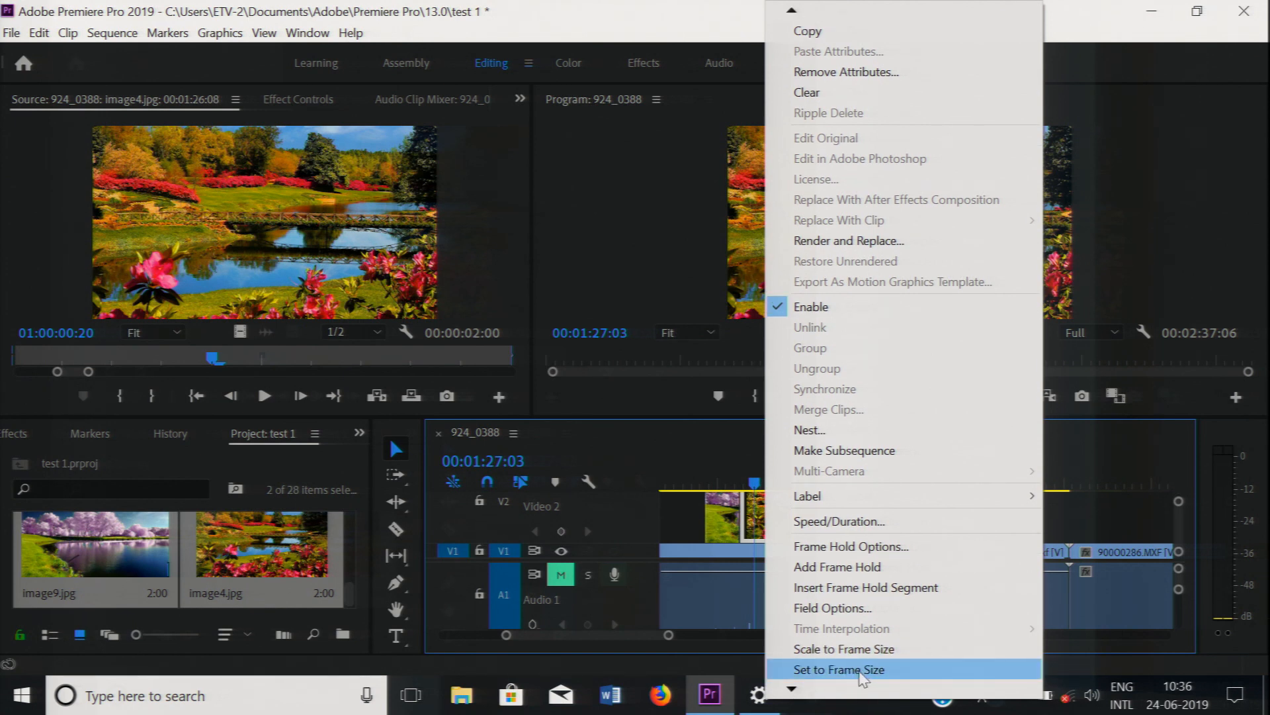
click(859, 670)
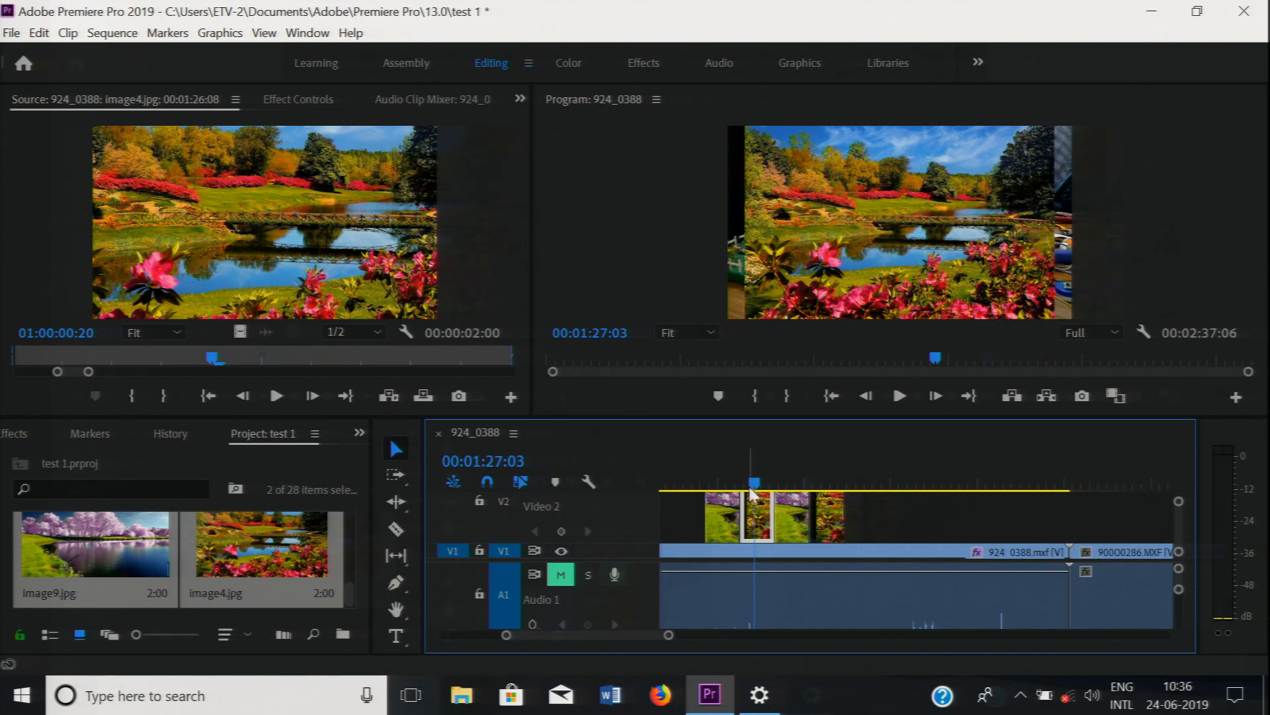
drag(754, 488, 797, 486)
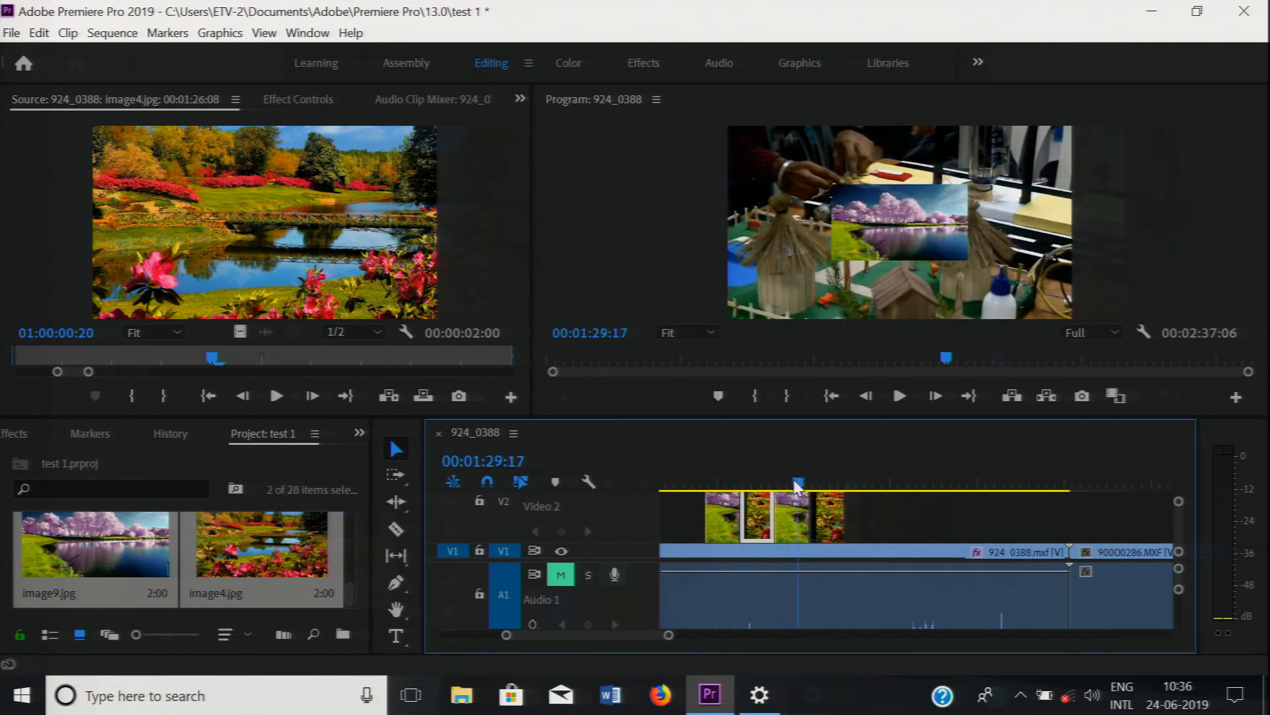
right_click(796, 523)
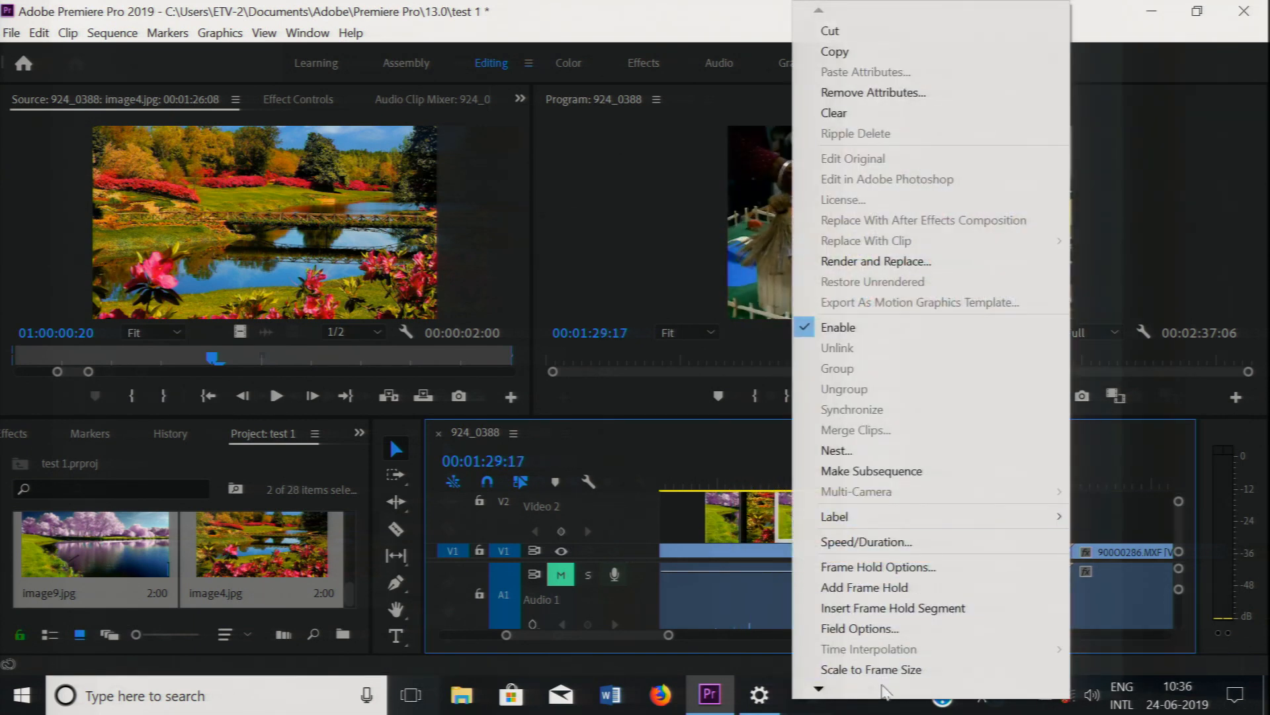
mouse_move(823, 694)
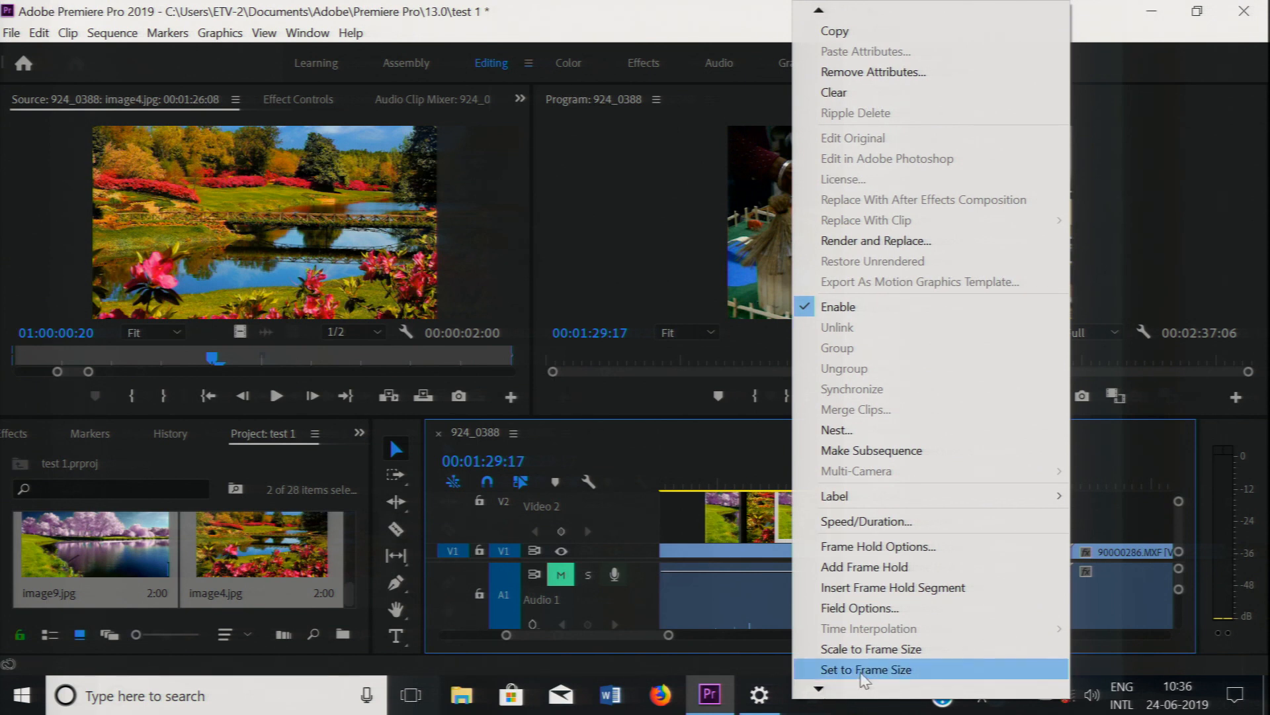
click(863, 673)
drag(801, 487, 715, 484)
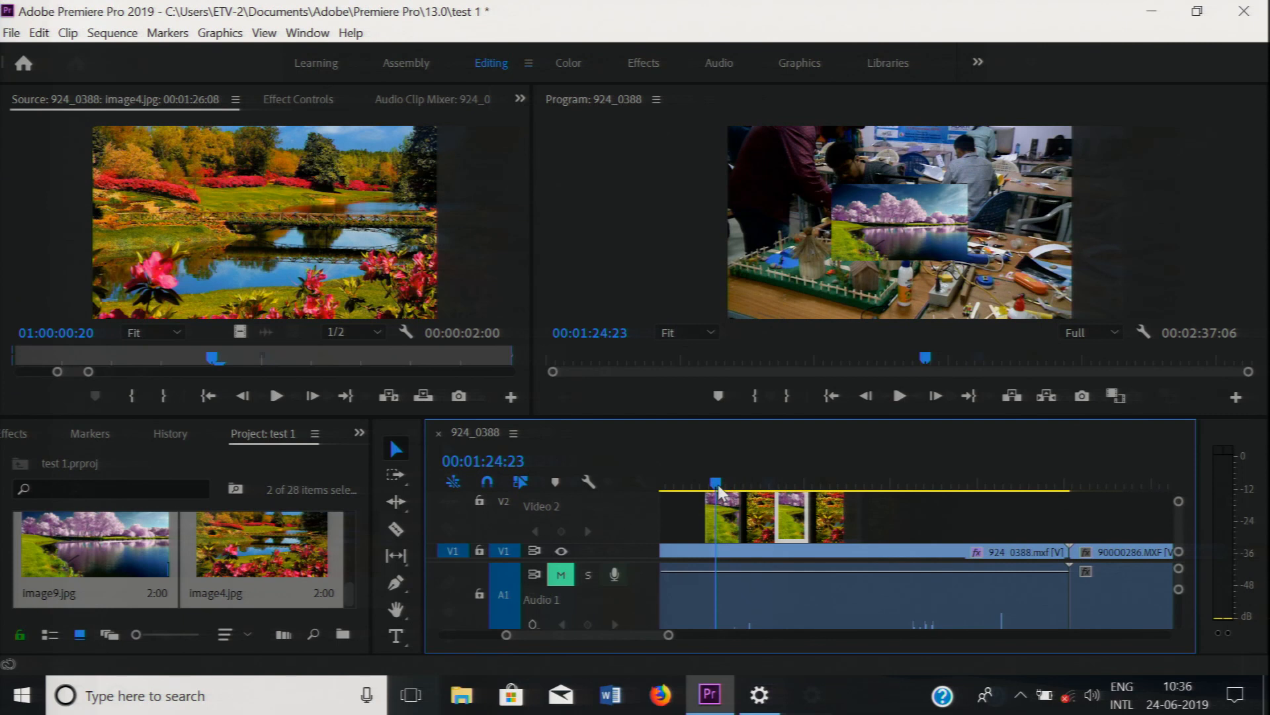
click(729, 525)
right_click(730, 526)
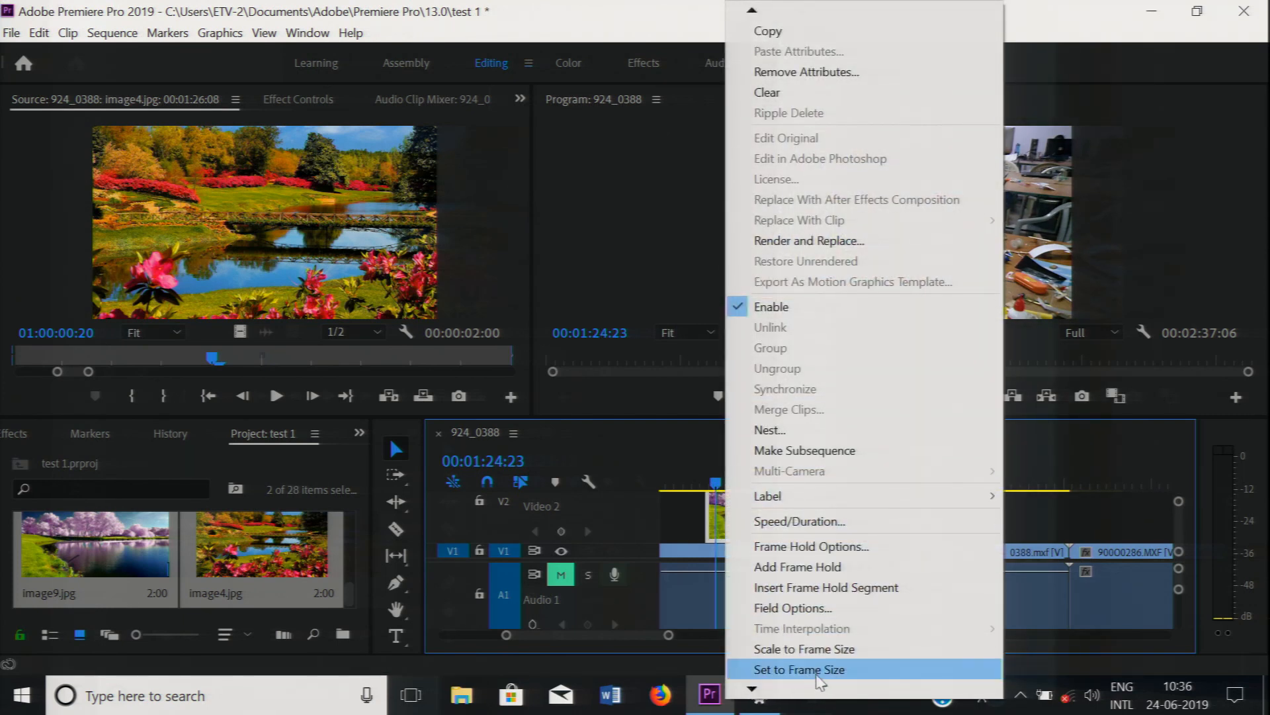
click(819, 680)
mouse_move(716, 483)
mouse_down()
mouse_move(705, 484)
mouse_move(723, 484)
mouse_up()
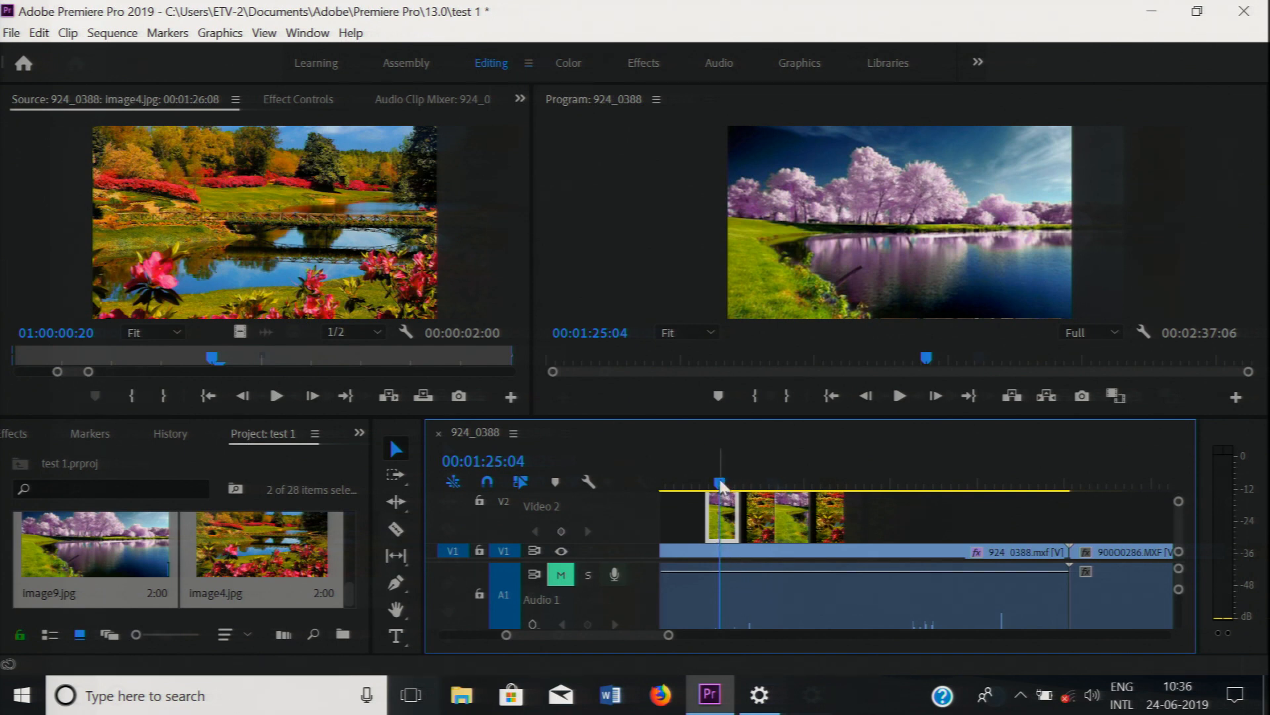
- Select the image4.jpg clip on V2 and show its Motion, Opacity and Time Remapping settings
drag(726, 483, 735, 484)
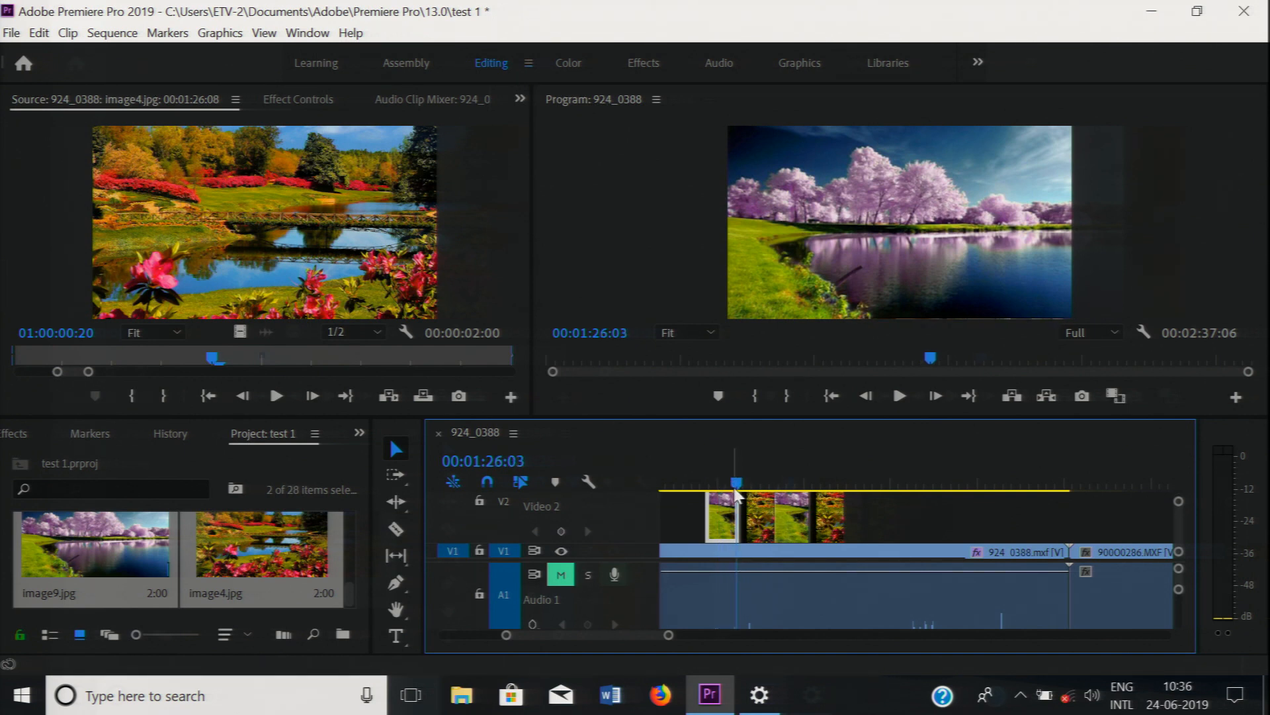
click(726, 484)
double_click(720, 512)
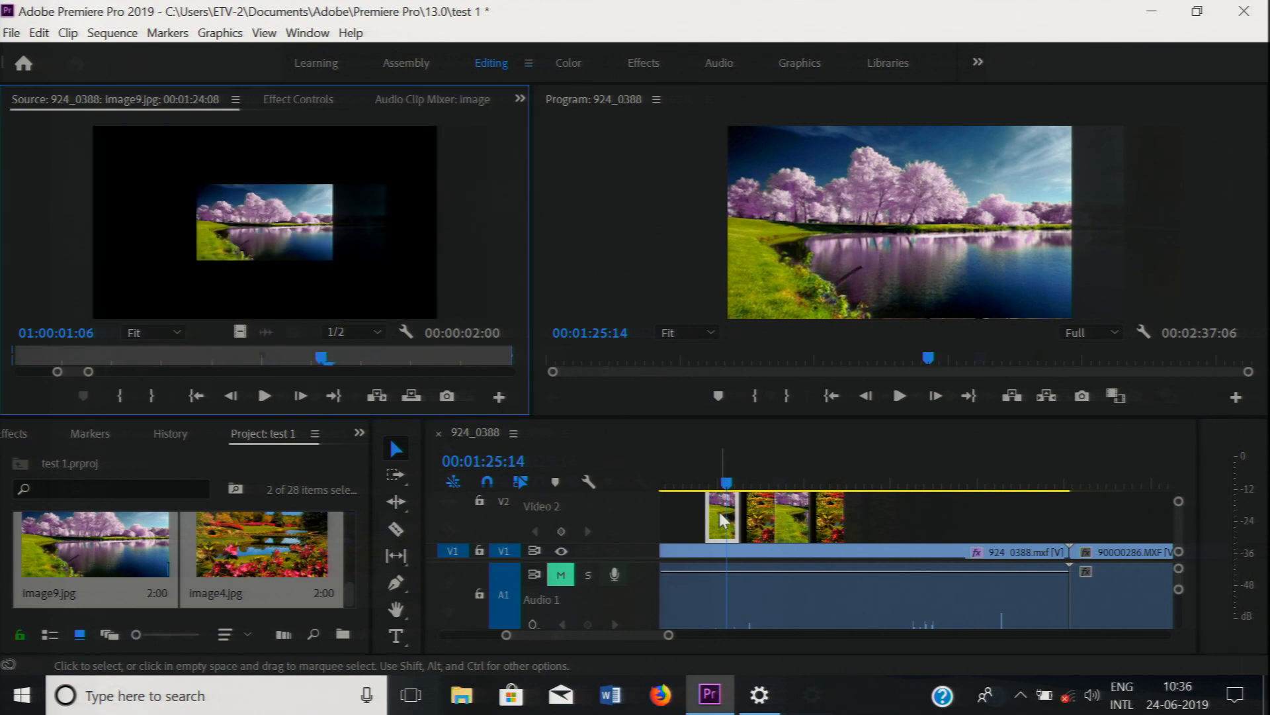
drag(728, 484, 749, 483)
click(762, 522)
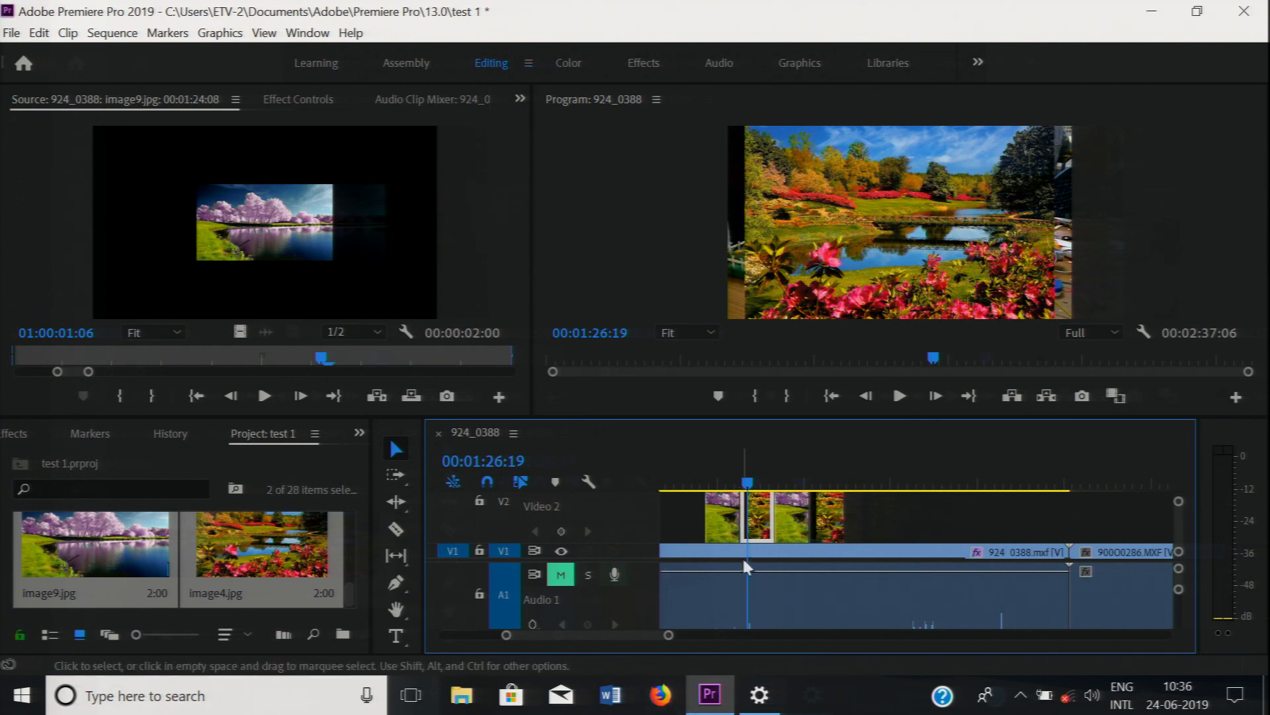
double_click(760, 526)
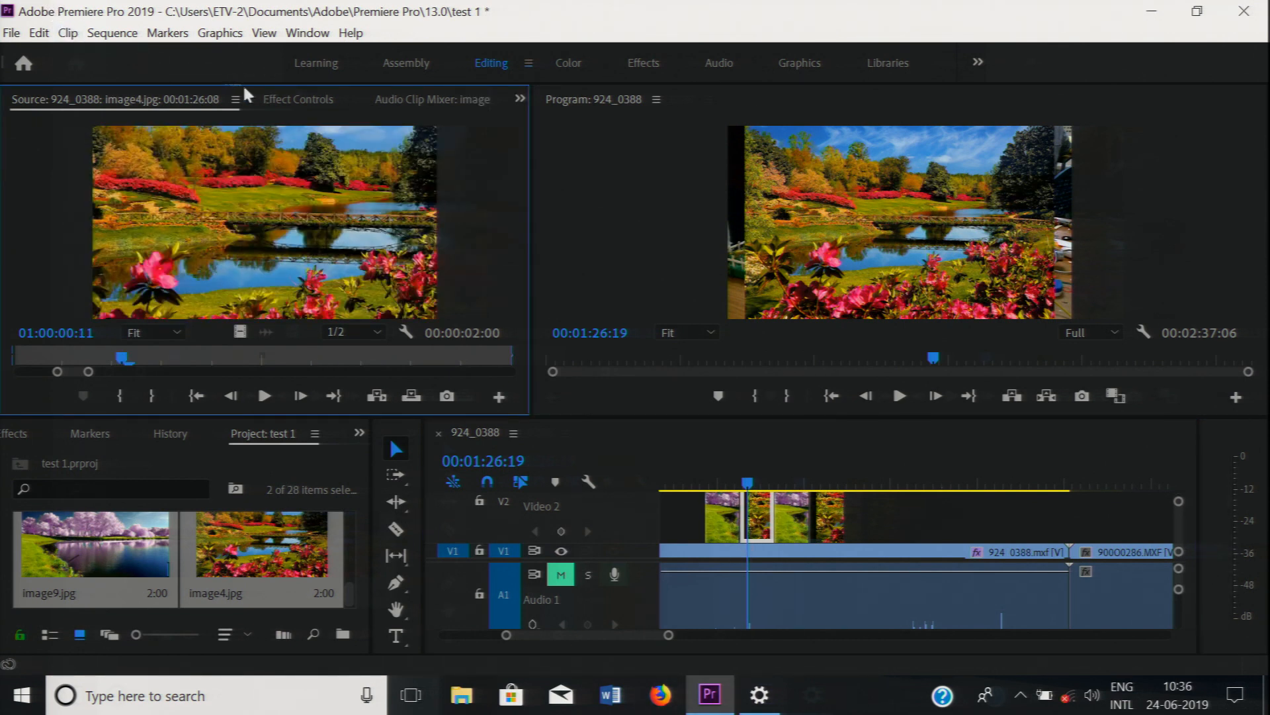
click(298, 103)
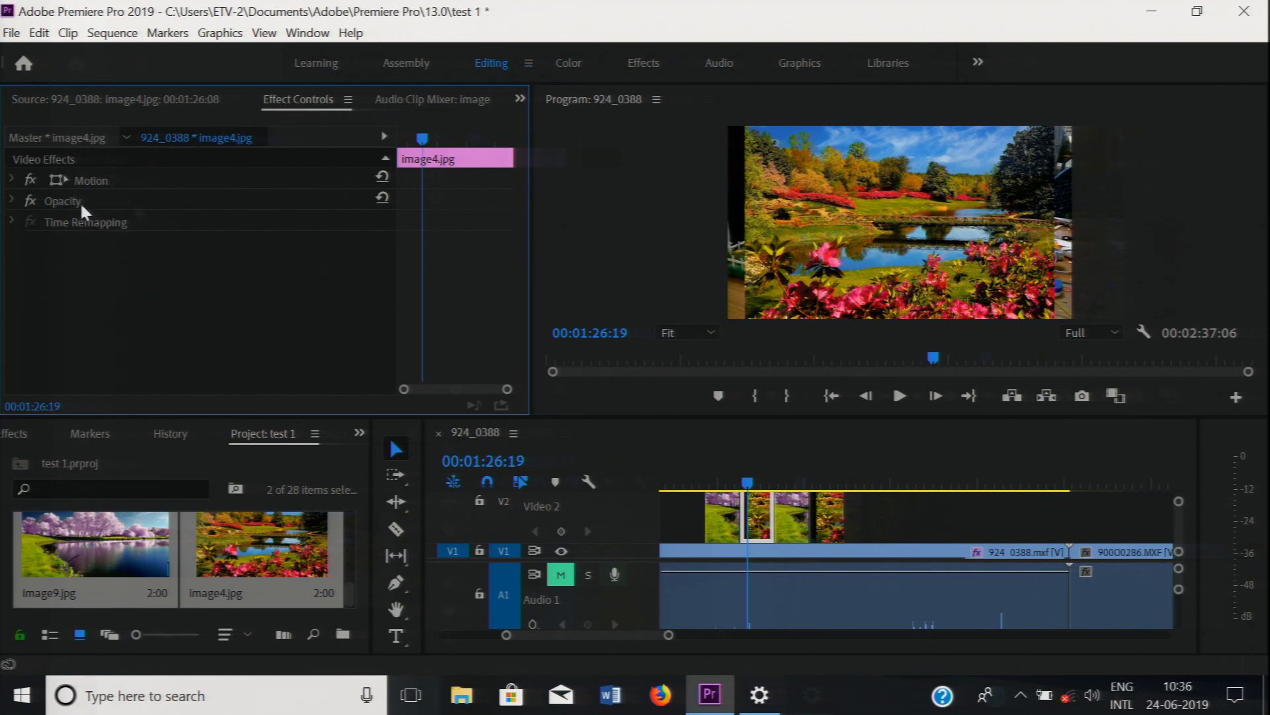
- Expand Motion and scale the image4.jpg clip up to 77.9
click(10, 178)
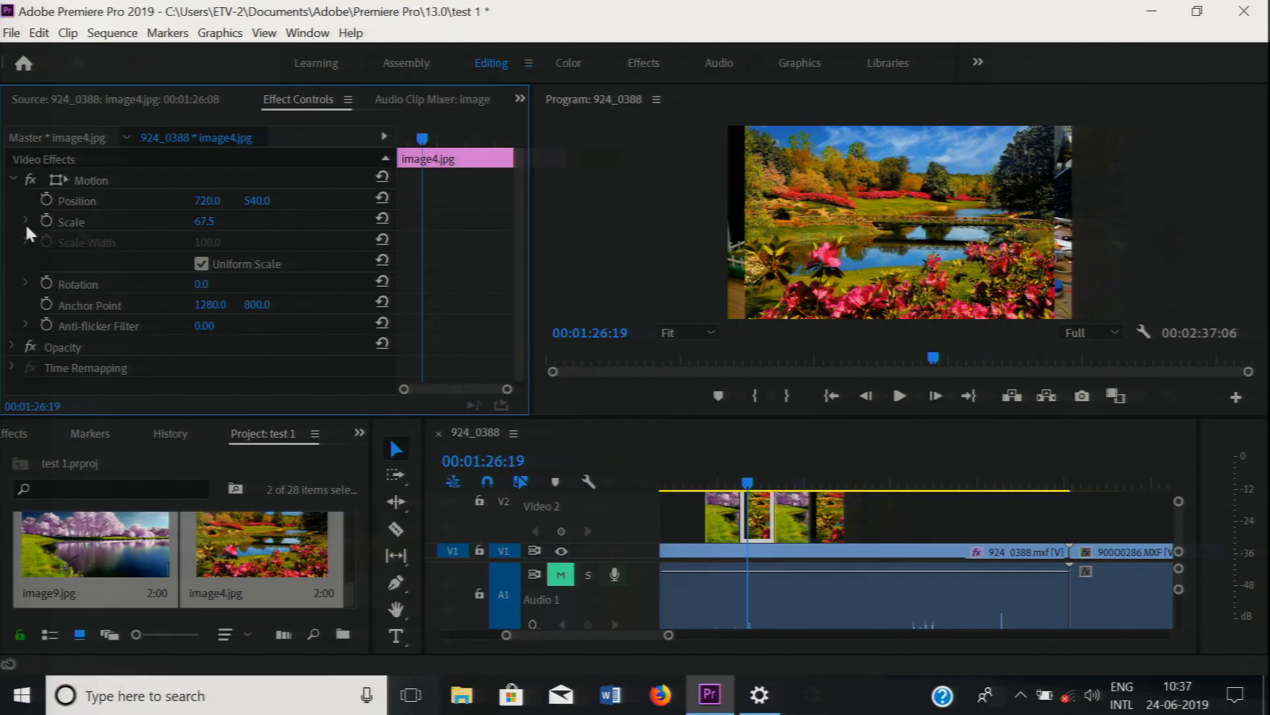
click(26, 220)
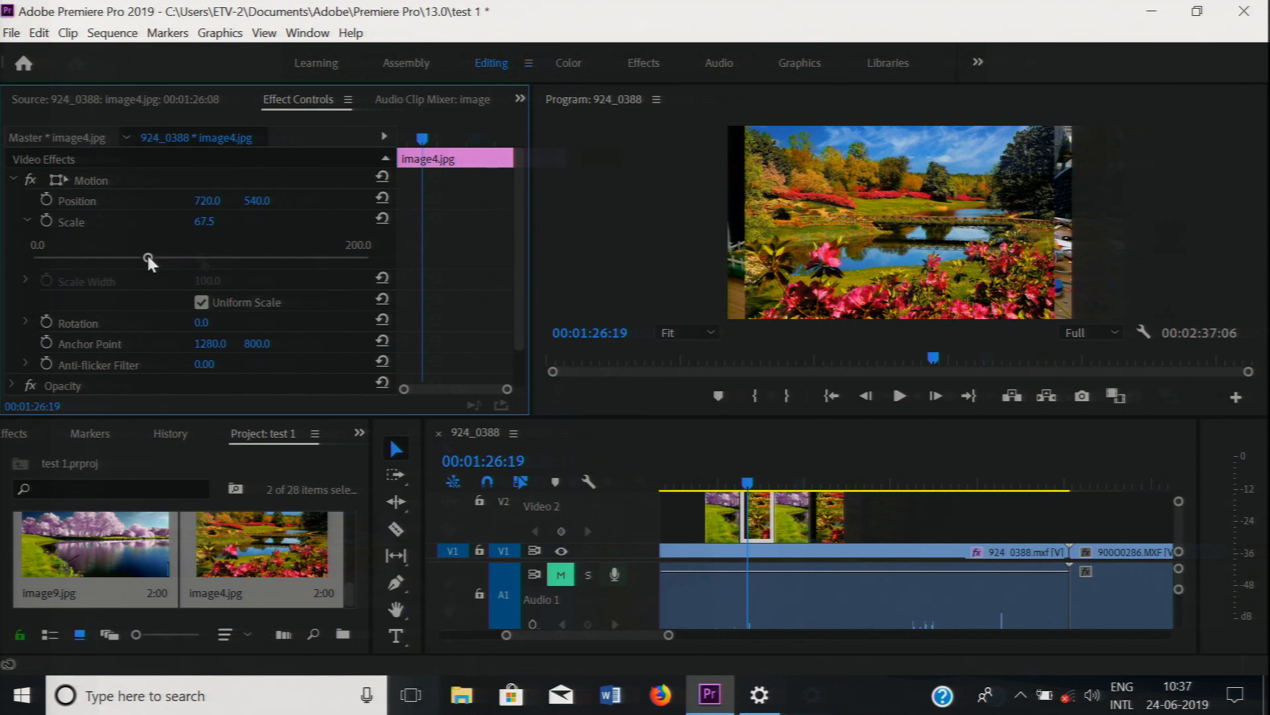
drag(148, 259, 165, 261)
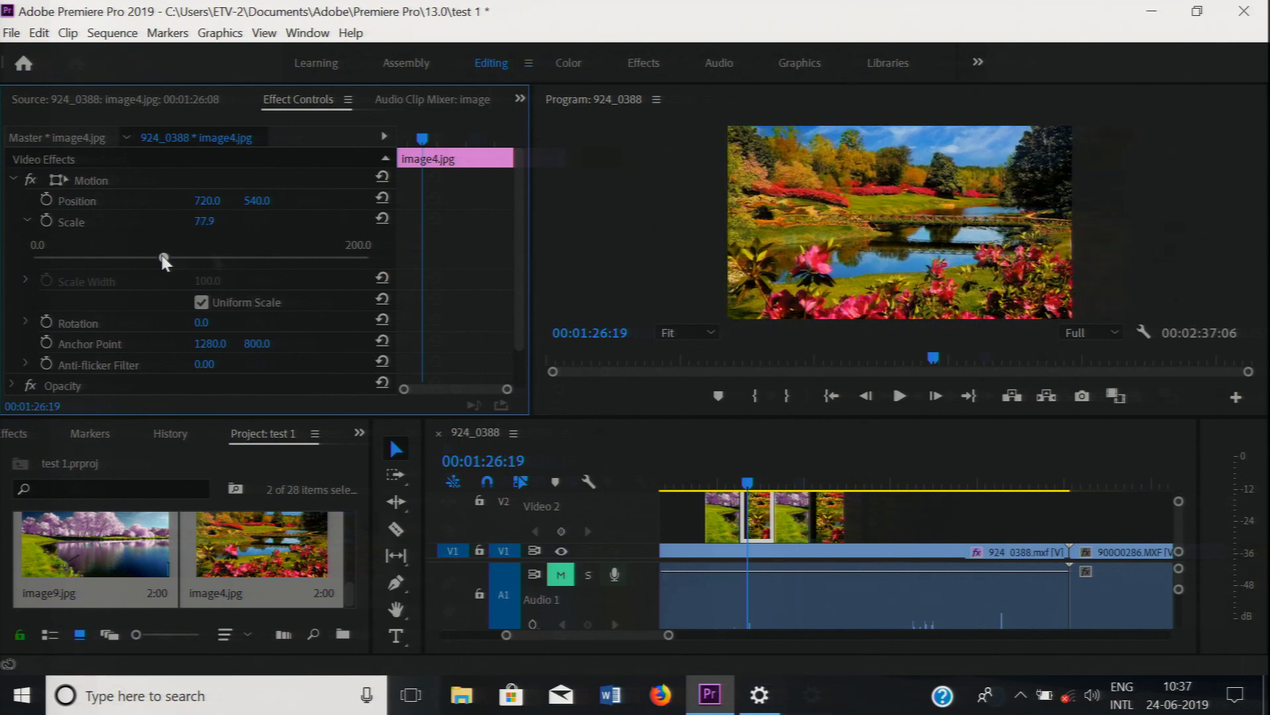
- Set the clip's Position to 720, 595, try the rotation dial, and return to Source
drag(205, 209, 208, 207)
click(213, 200)
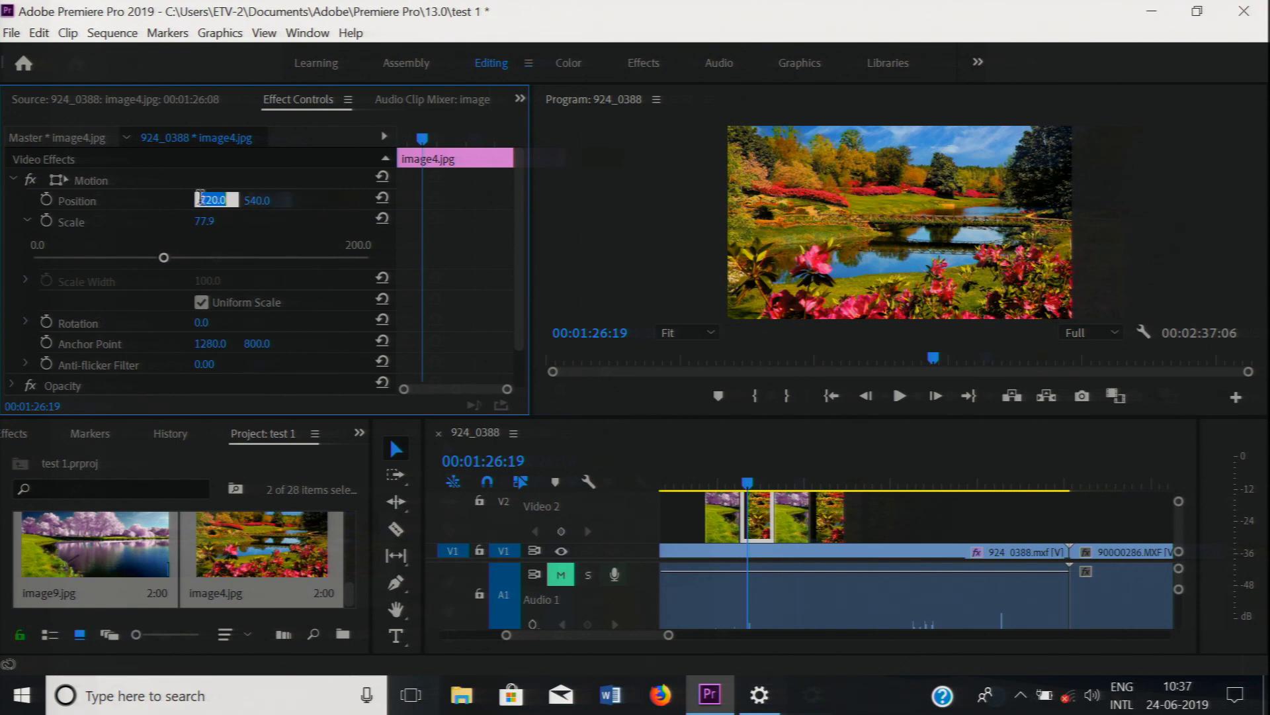
click(215, 199)
drag(213, 199, 302, 201)
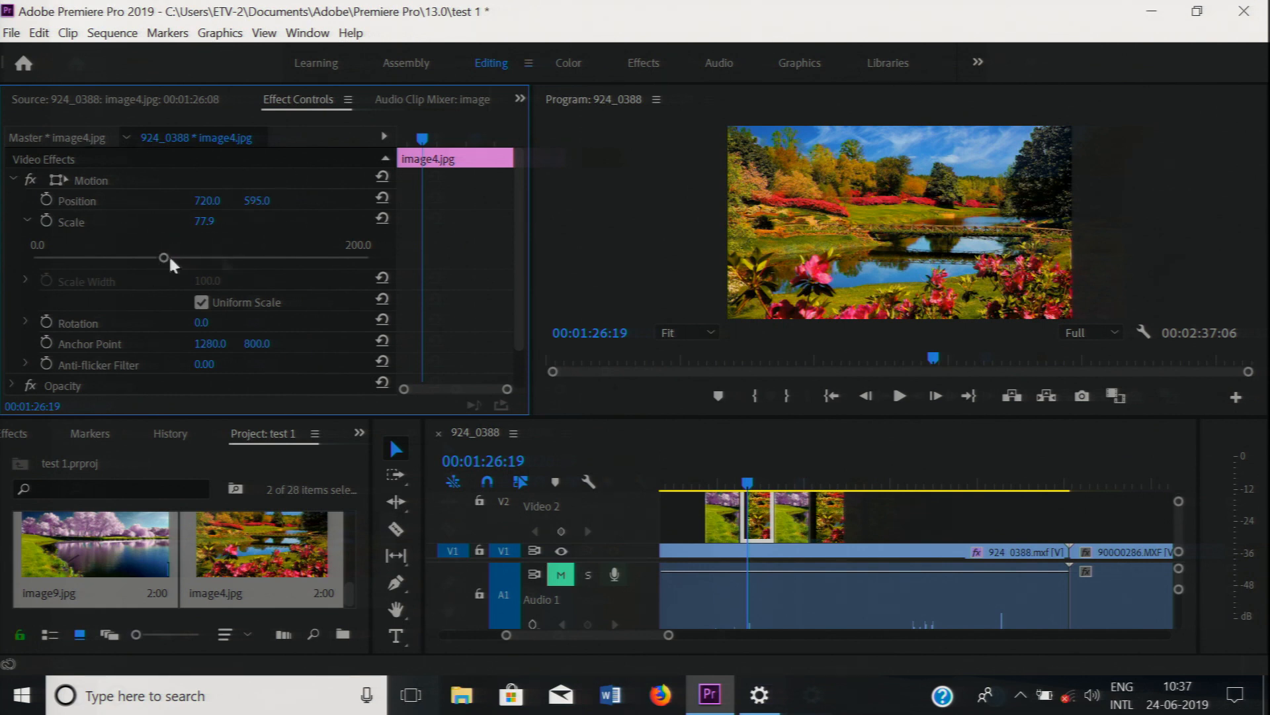
click(25, 321)
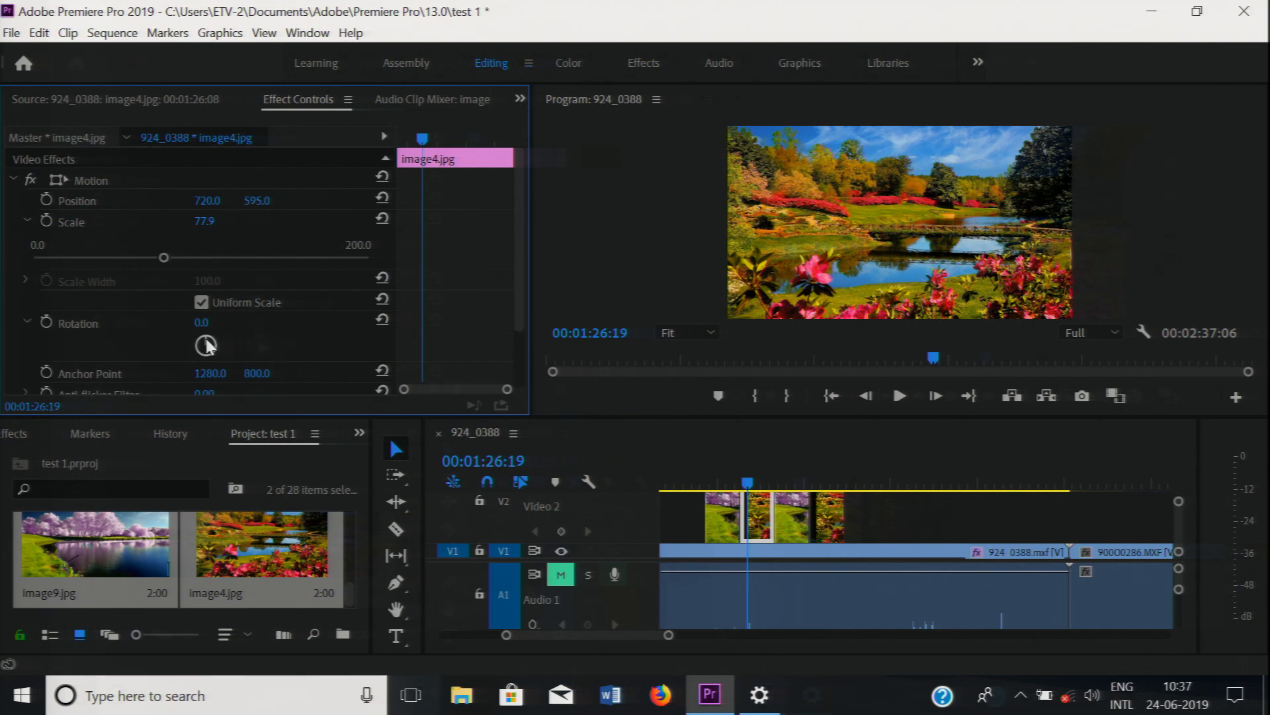
mouse_move(206, 345)
mouse_down()
mouse_move(212, 336)
mouse_move(206, 345)
mouse_up()
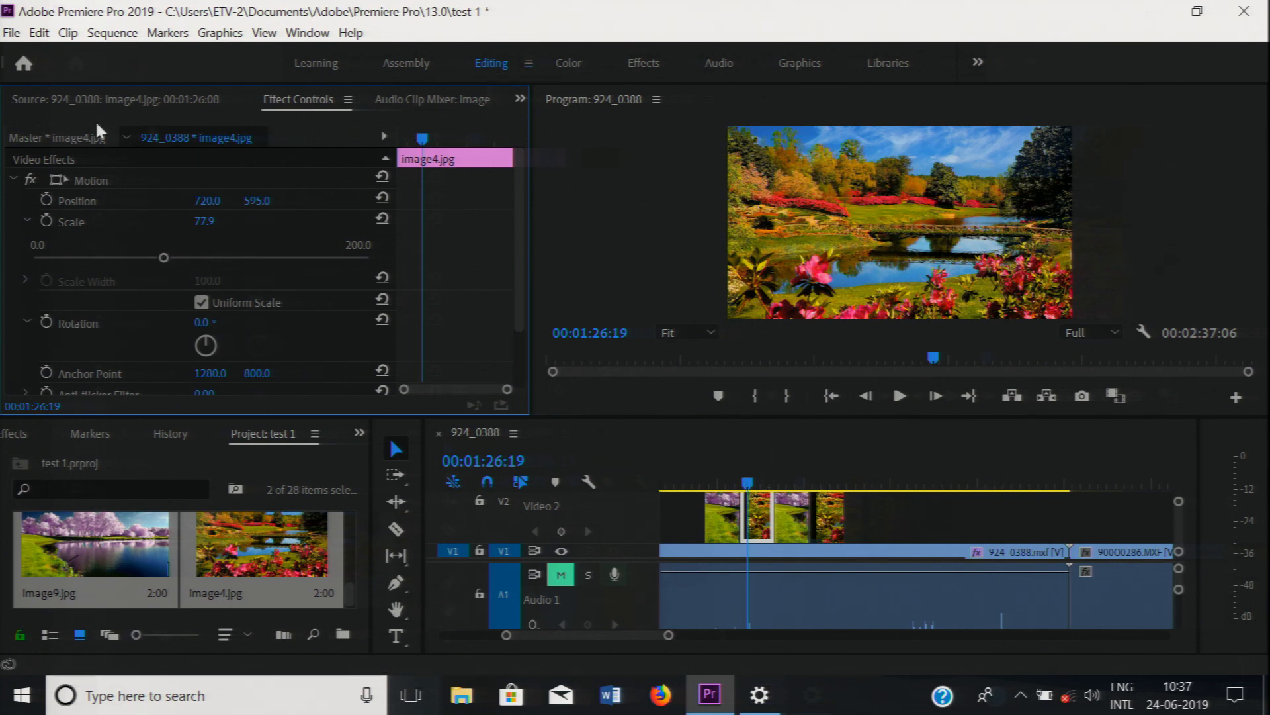
click(131, 102)
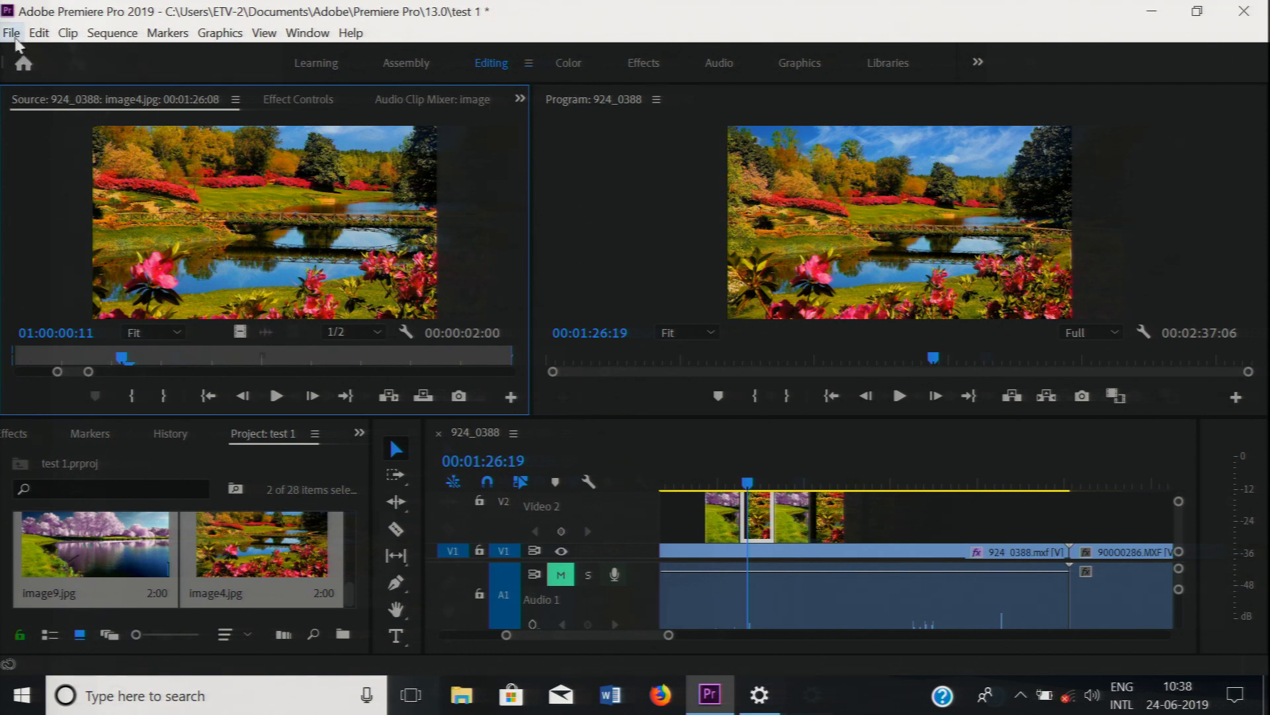
click(13, 34)
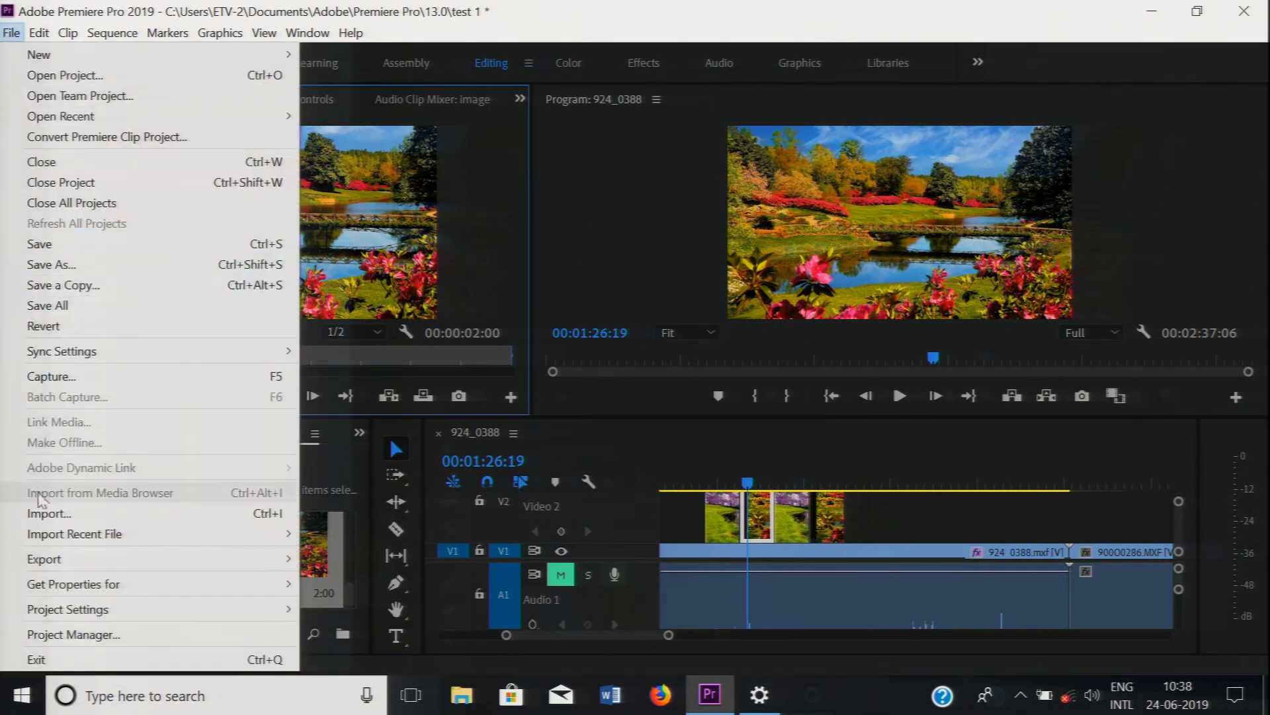
- Import Untitled-1.psd from stock shots > psd file, reaching the Import Layered File dialog
click(48, 514)
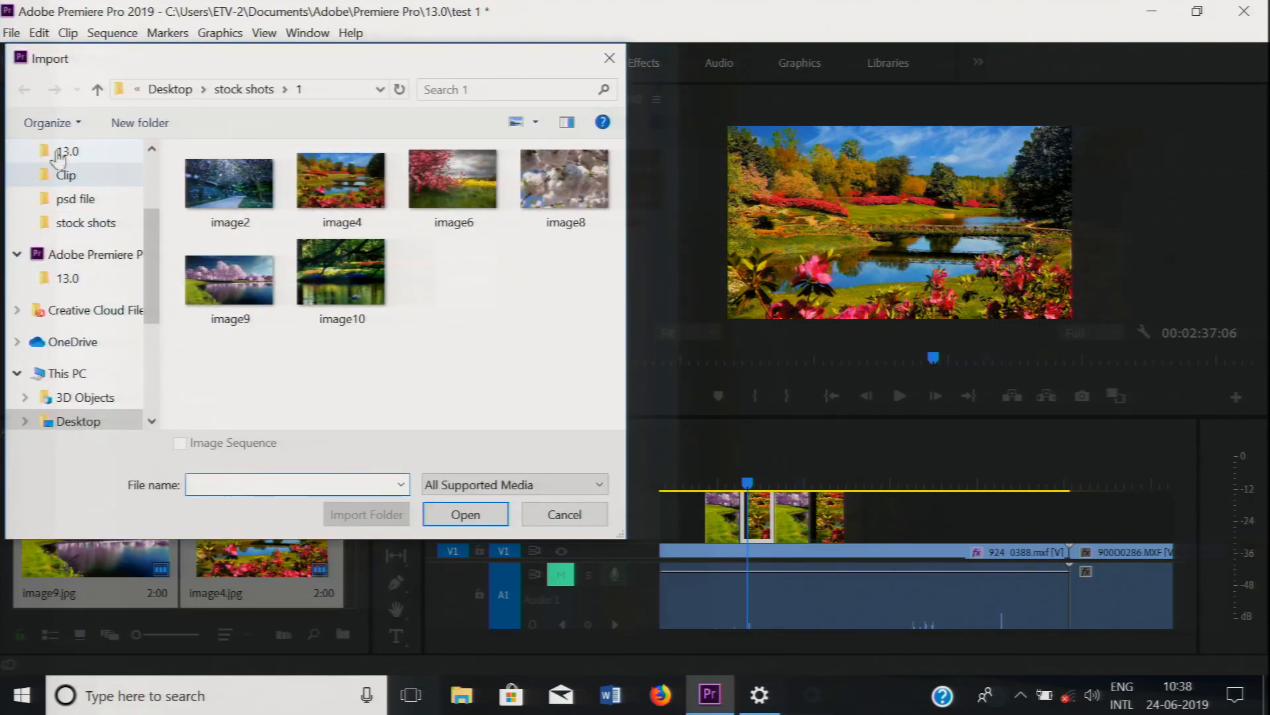
click(74, 225)
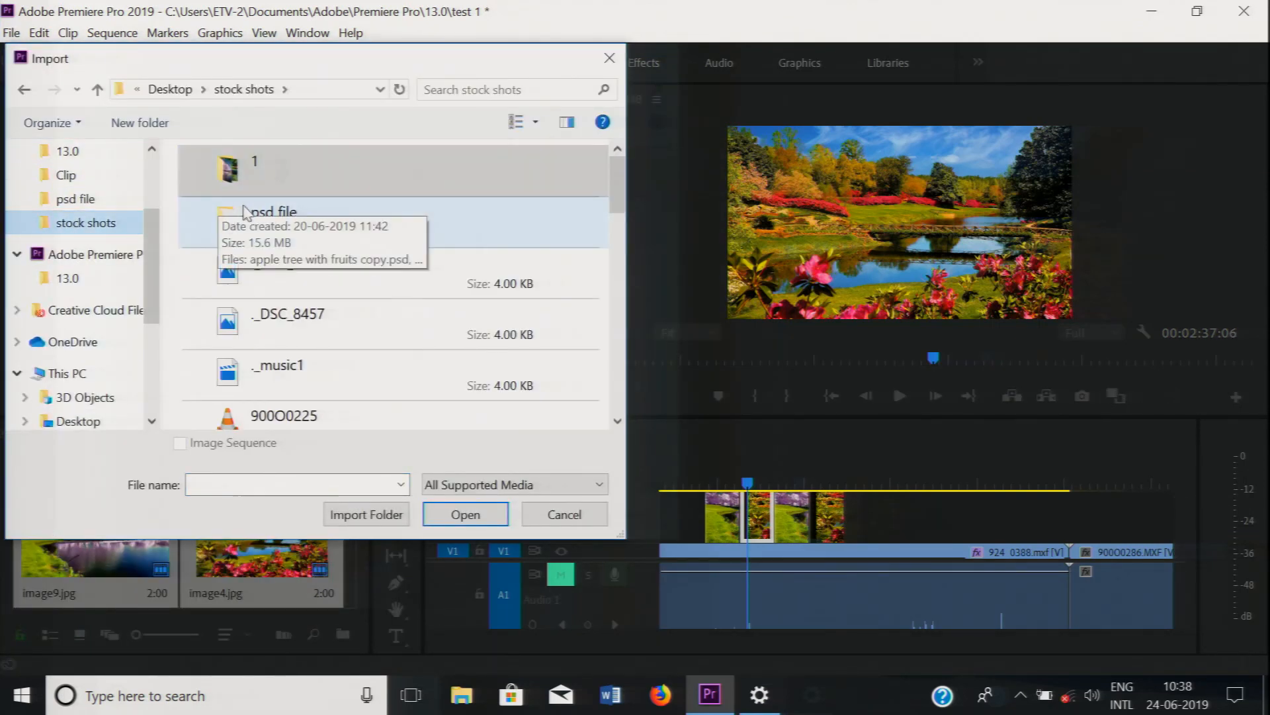
double_click(252, 219)
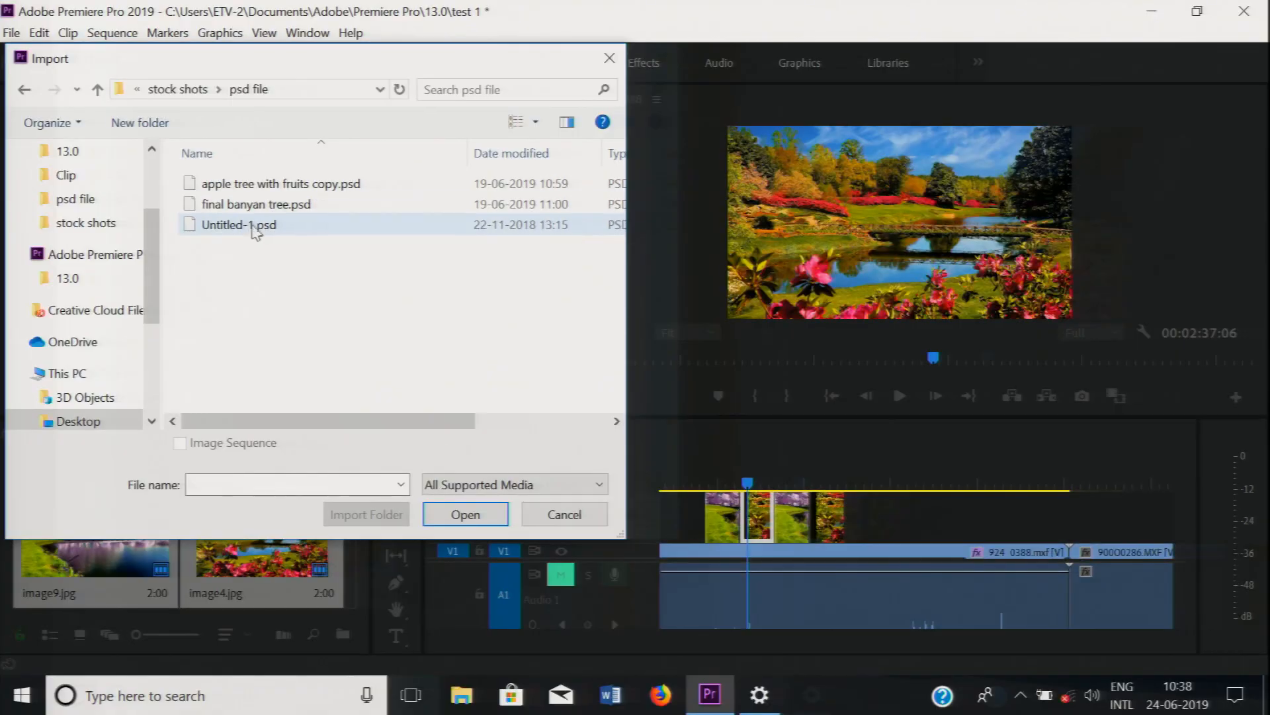
click(254, 229)
click(470, 517)
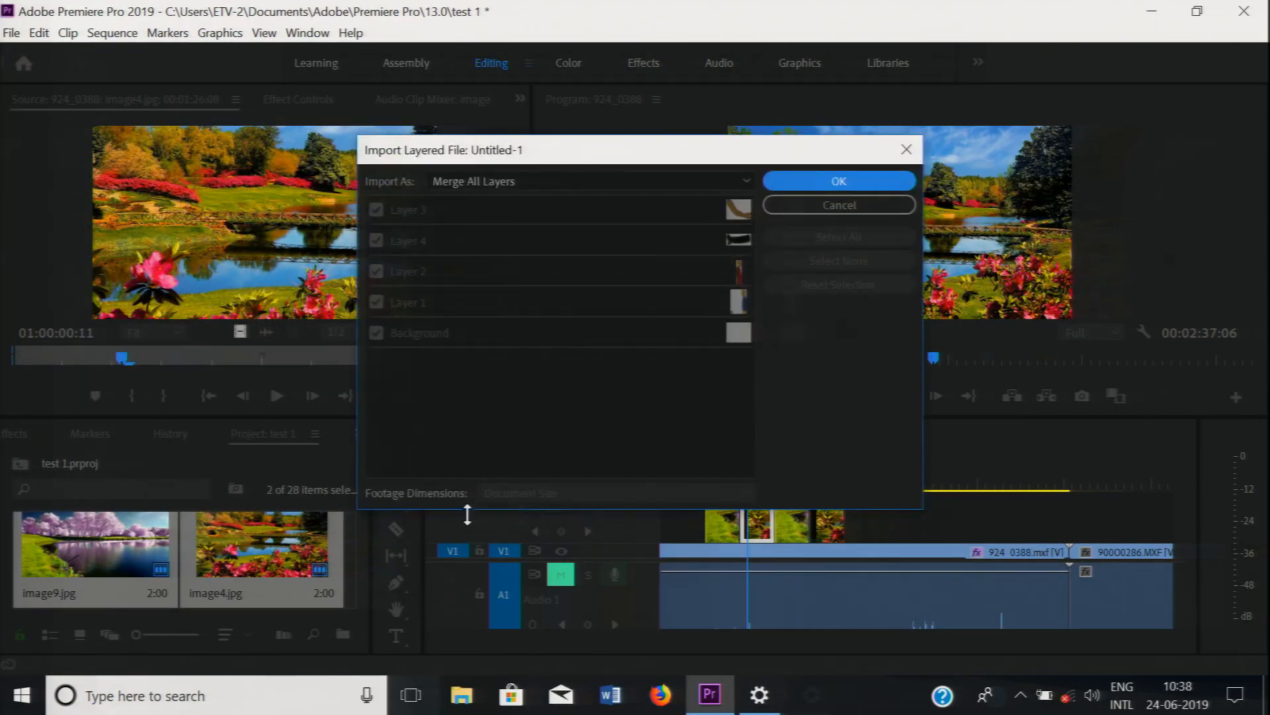
- Import Untitled-1.psd as a single image using the Merge All Layers option
click(543, 181)
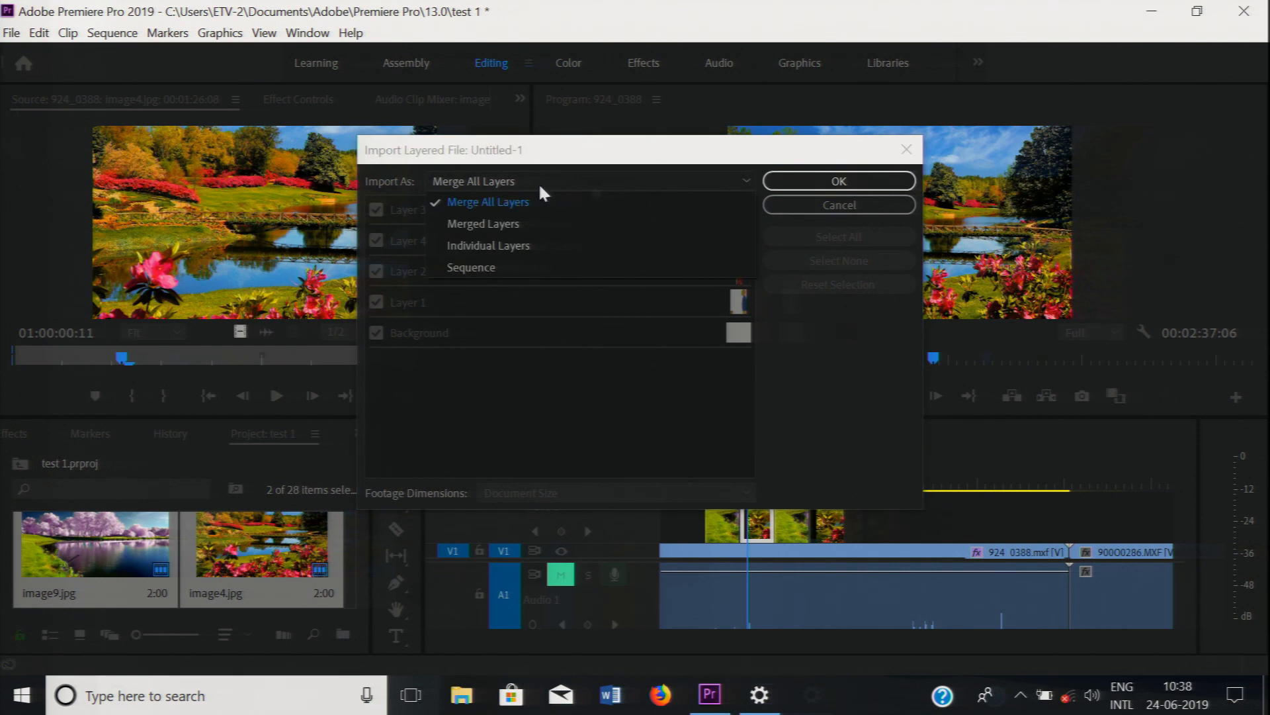
click(510, 251)
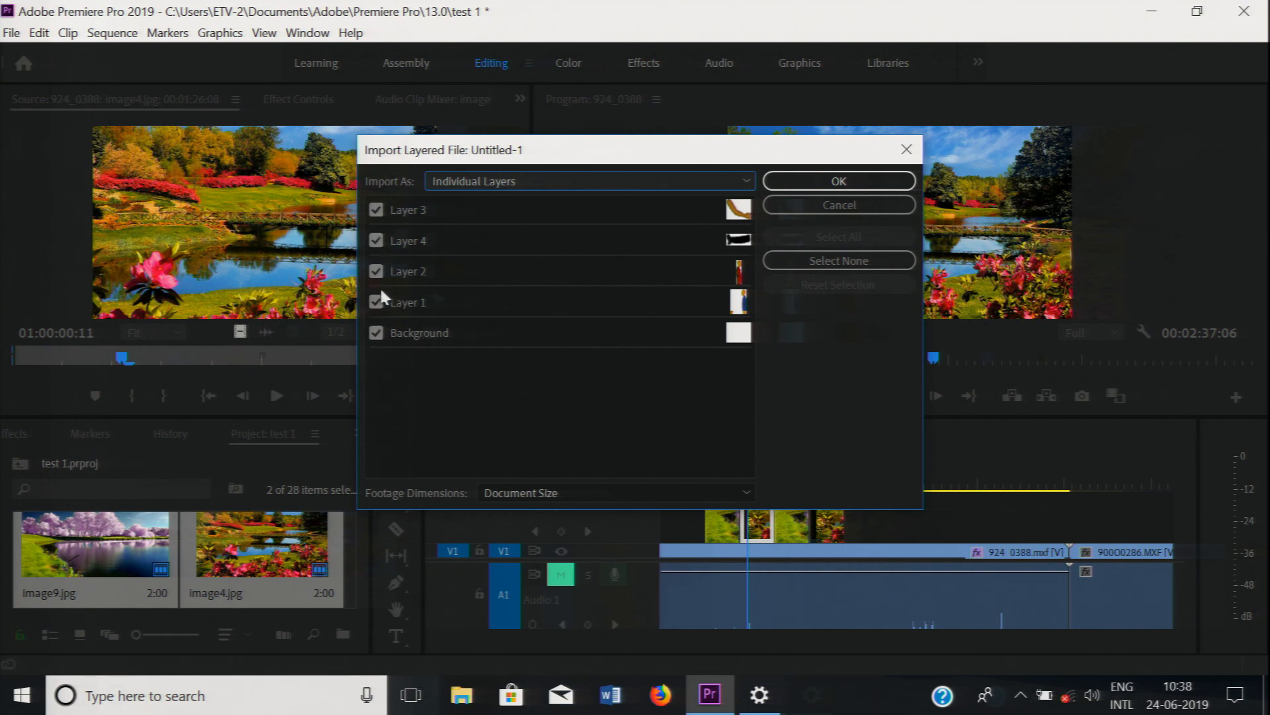
click(376, 333)
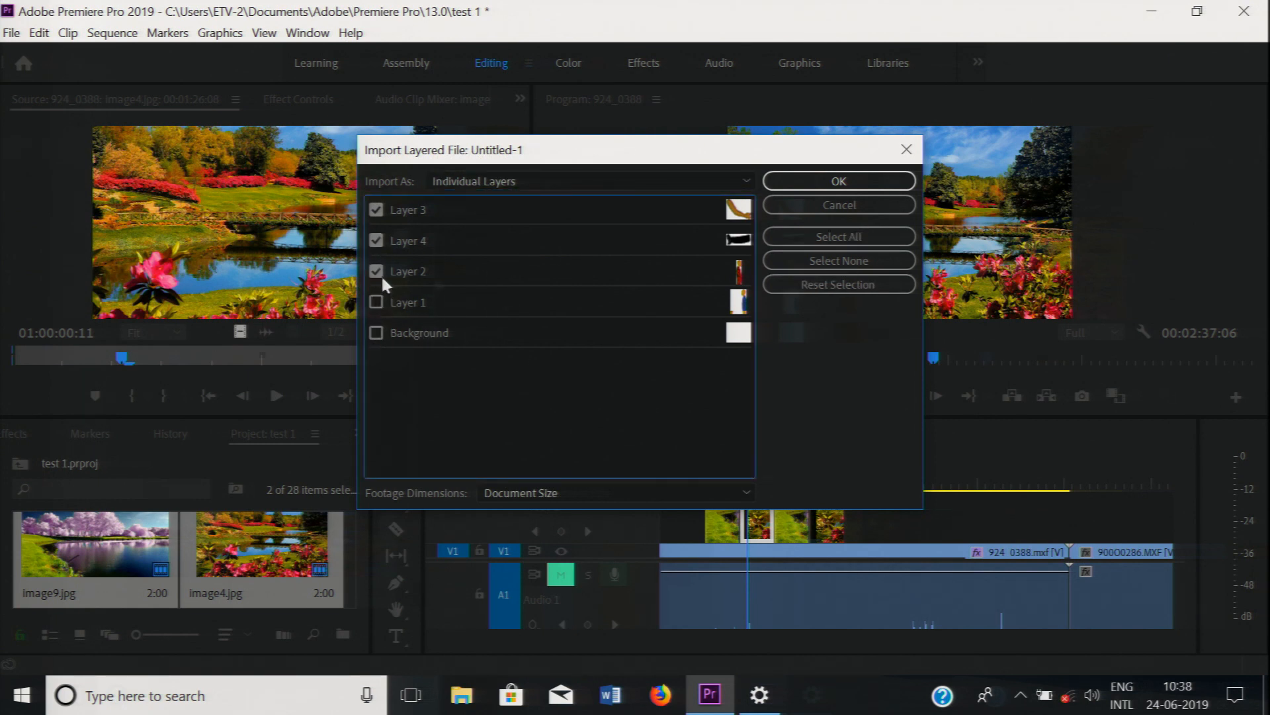
click(377, 332)
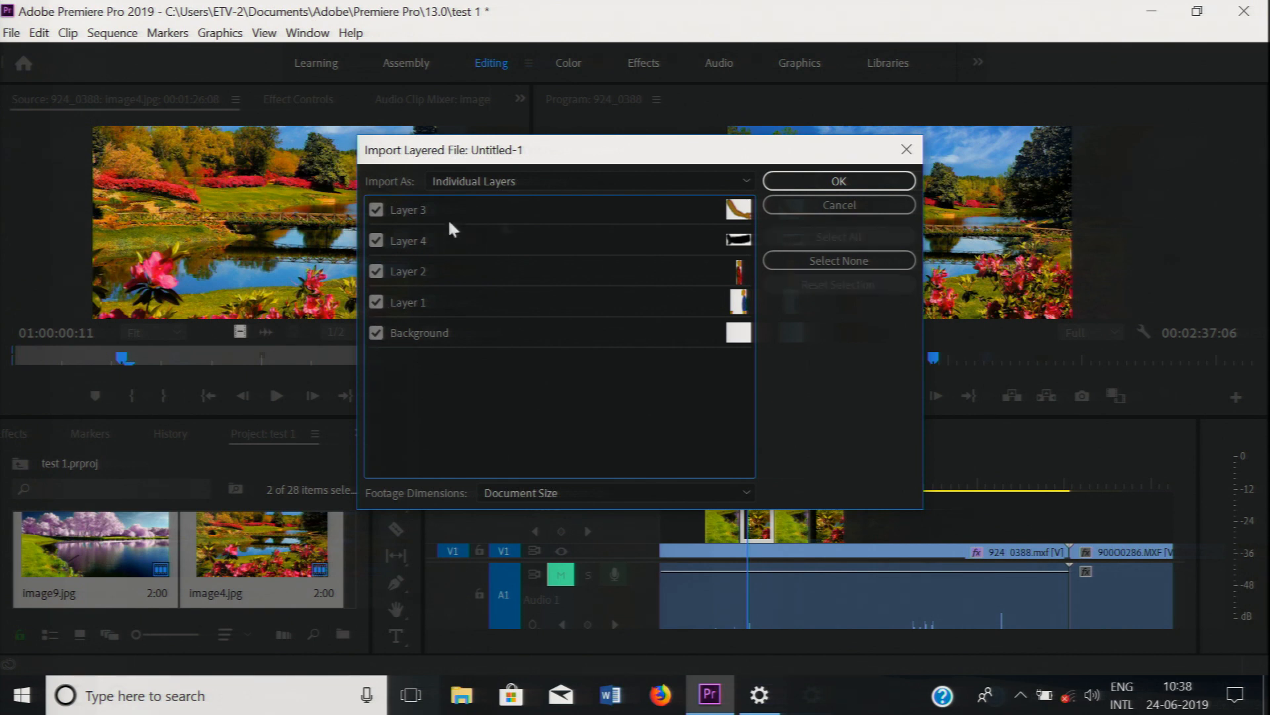
click(479, 179)
click(504, 201)
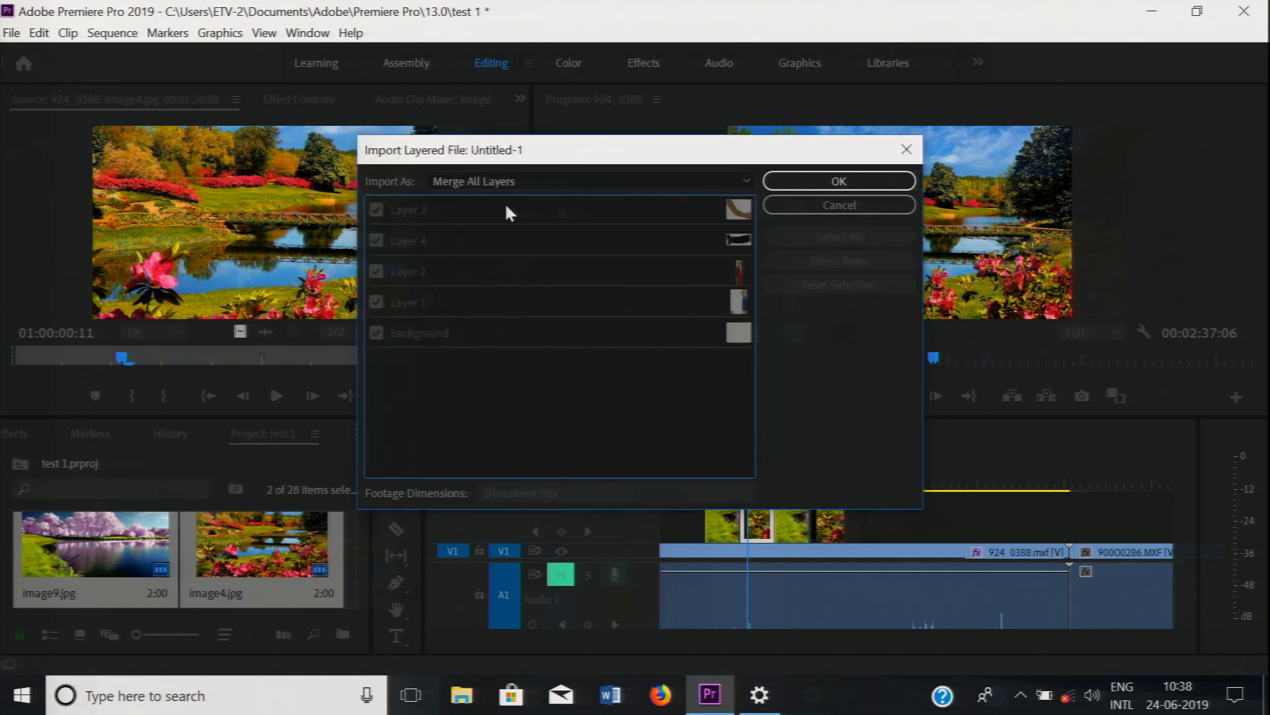
click(860, 182)
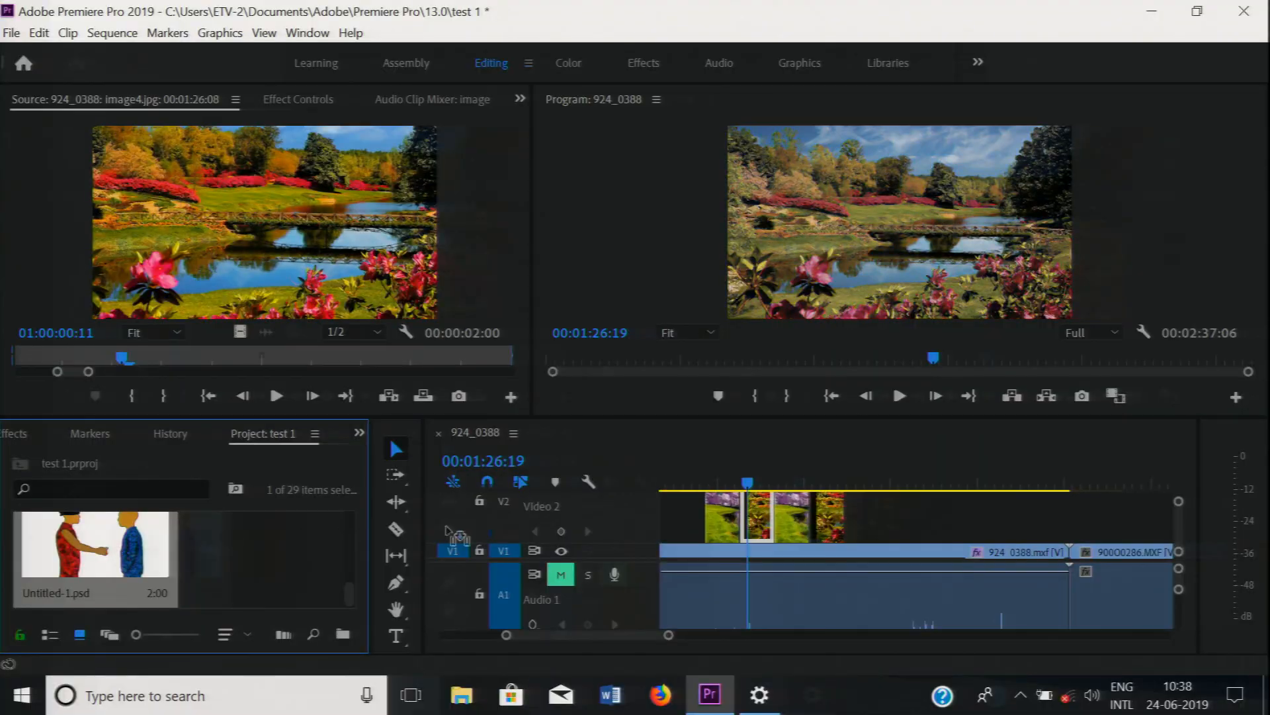
drag(880, 524, 860, 523)
drag(748, 481, 847, 483)
key(space)
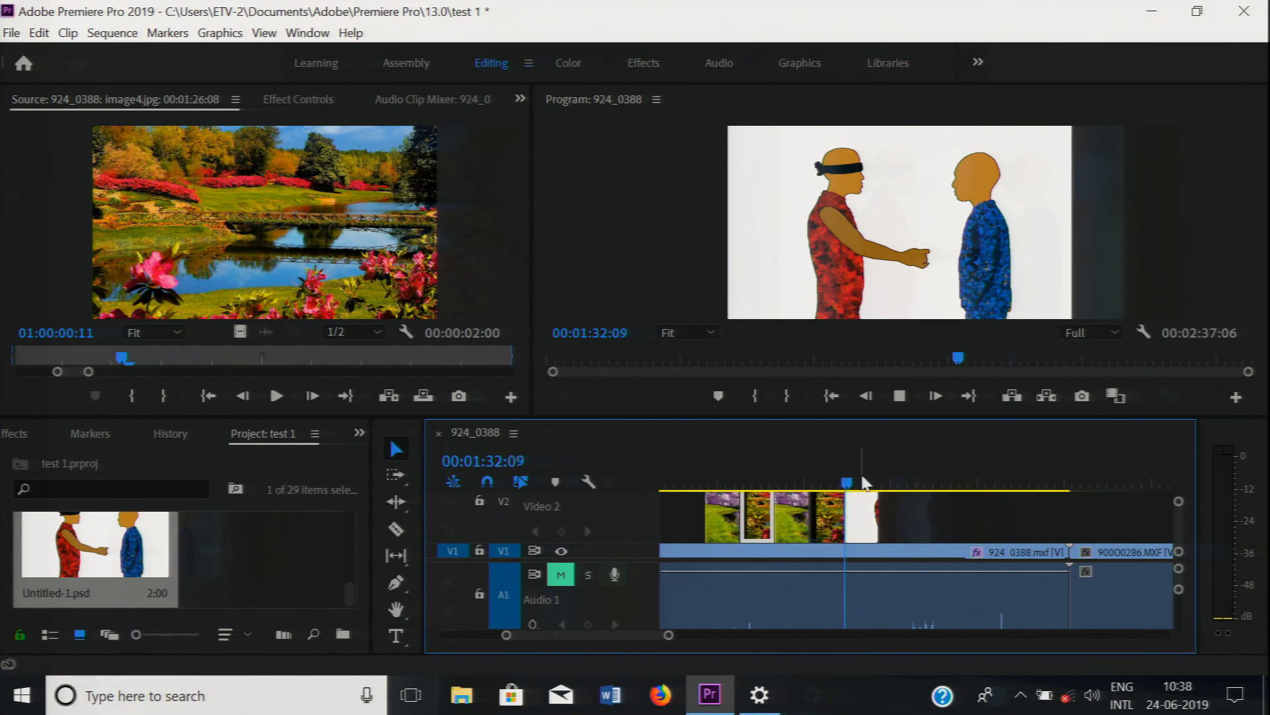
click(879, 484)
drag(879, 484, 859, 487)
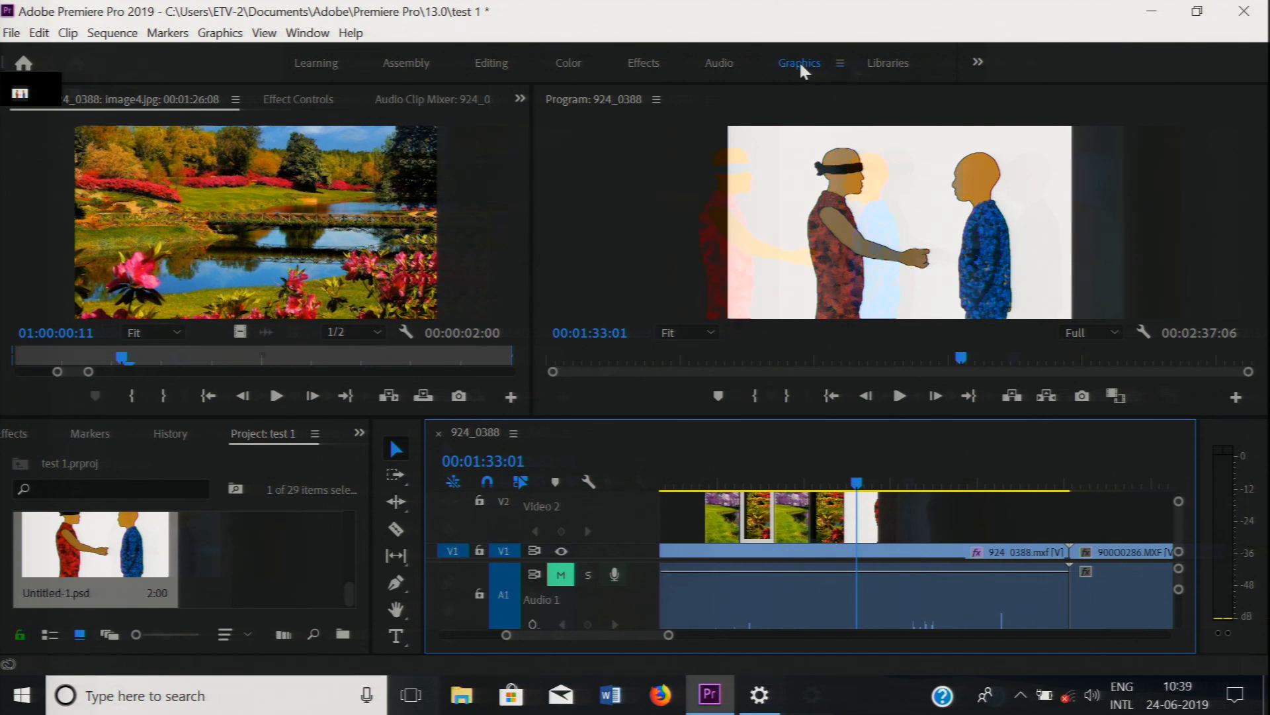
- Reset the Graphics workspace to its saved layout and drop the Angled Image Caption template onto V2
click(838, 63)
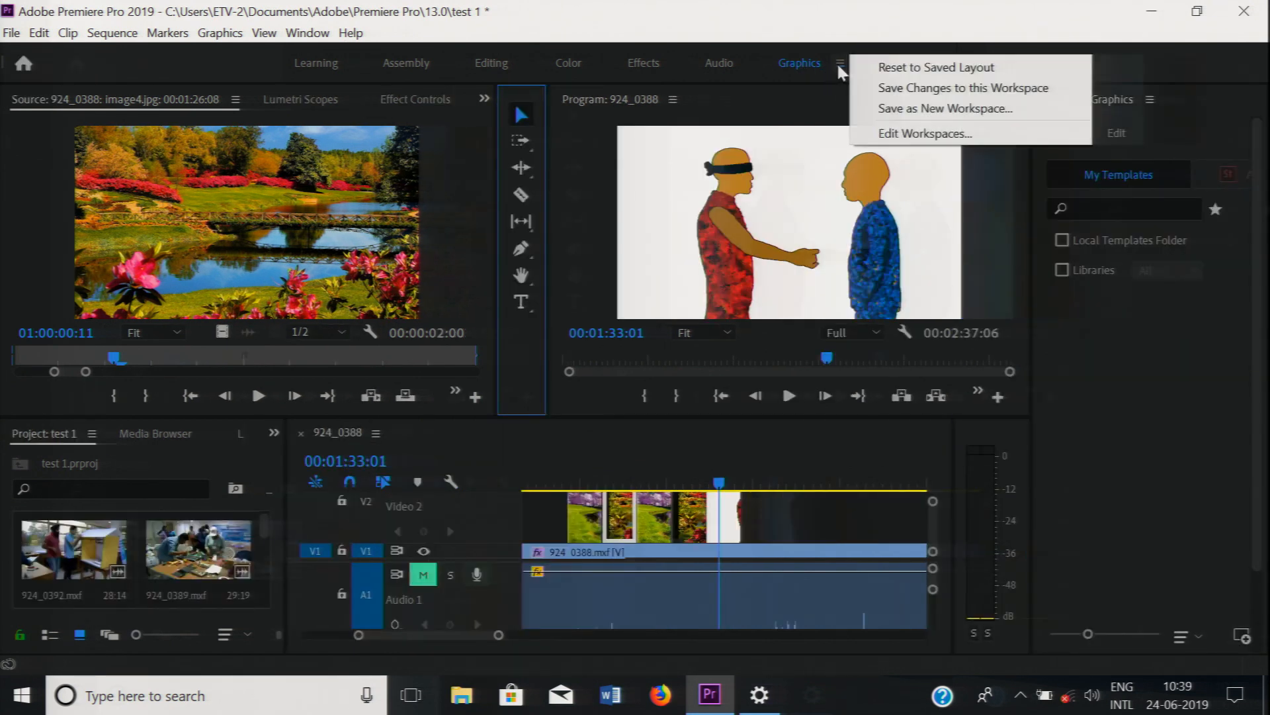
click(936, 67)
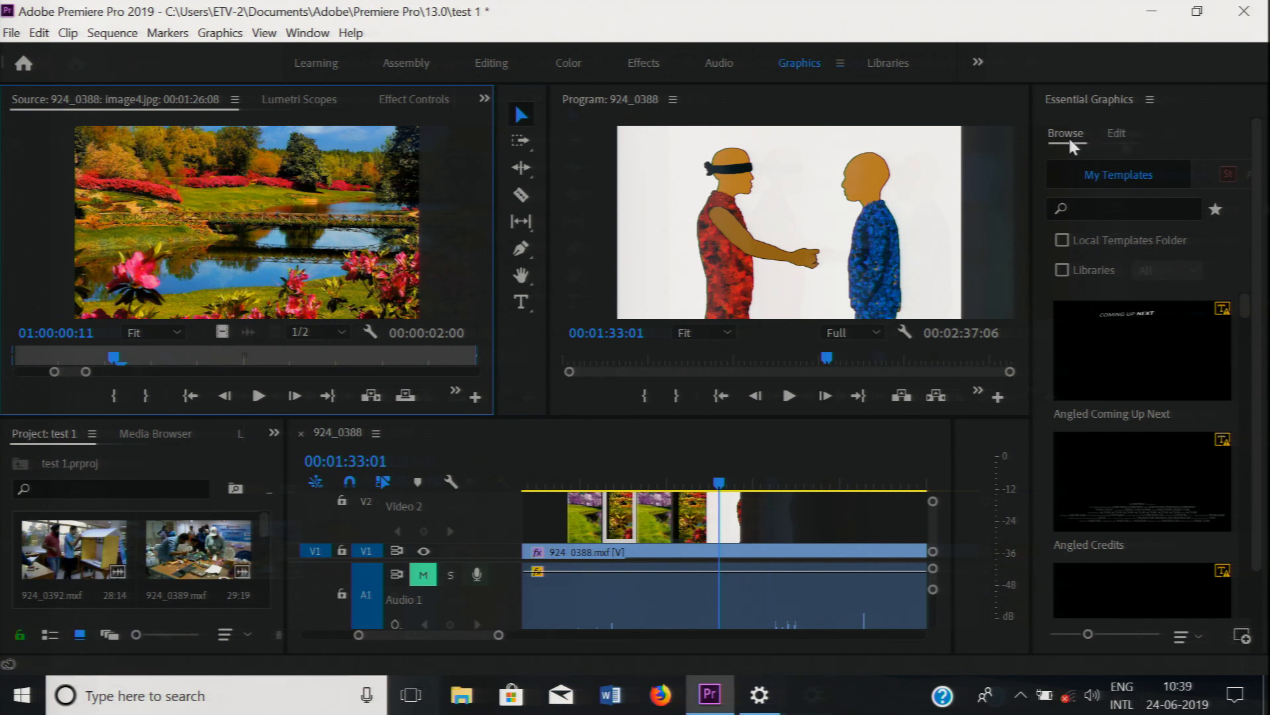
click(1117, 135)
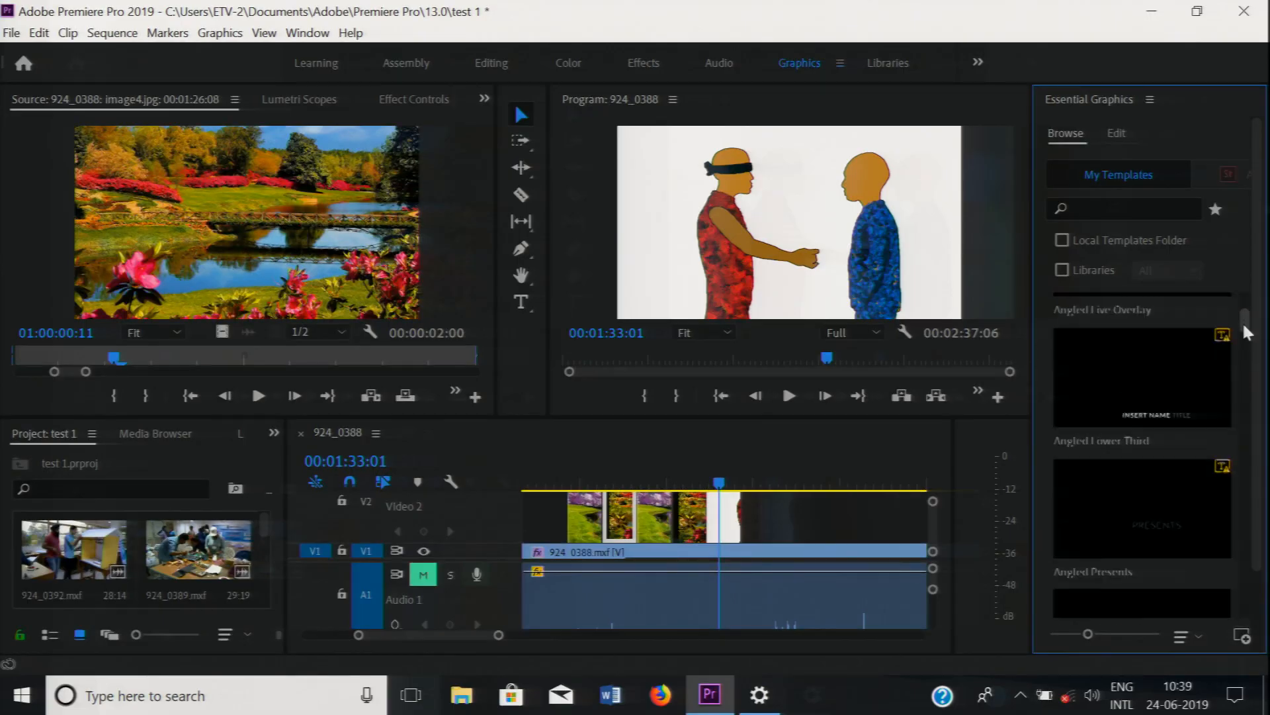
scroll(1241, 320, down, 1)
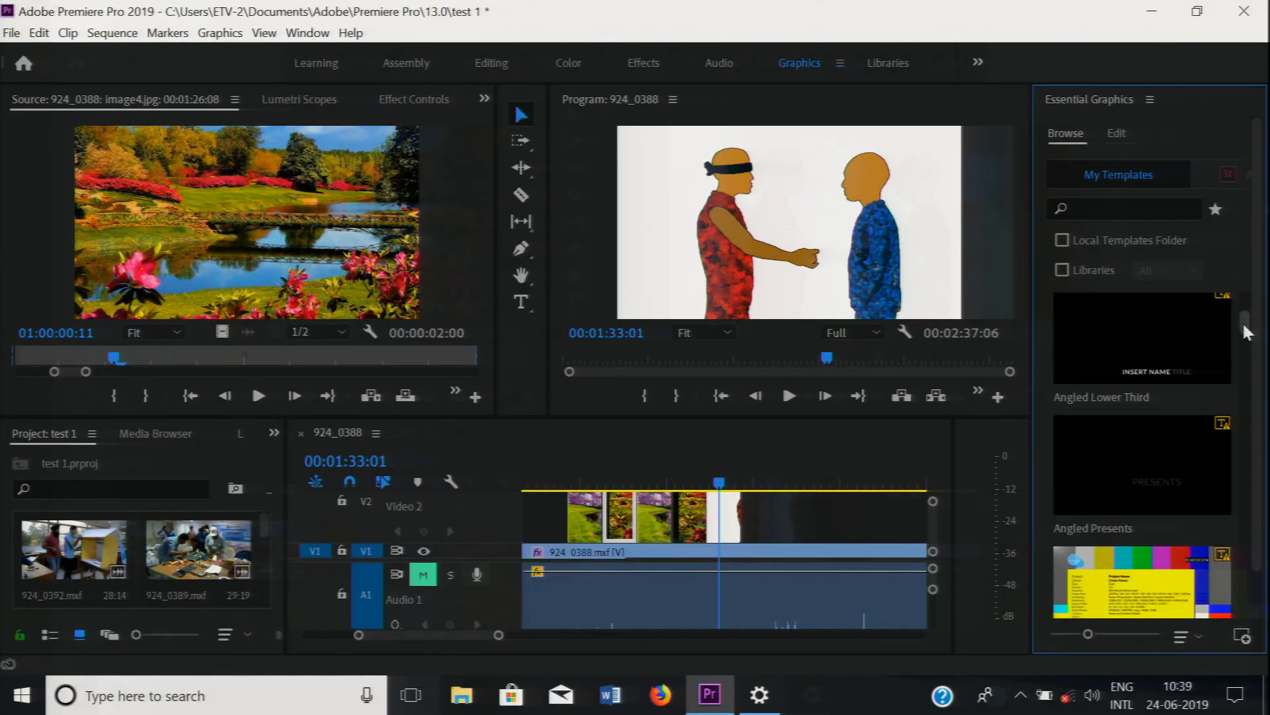
drag(1241, 320, 1241, 313)
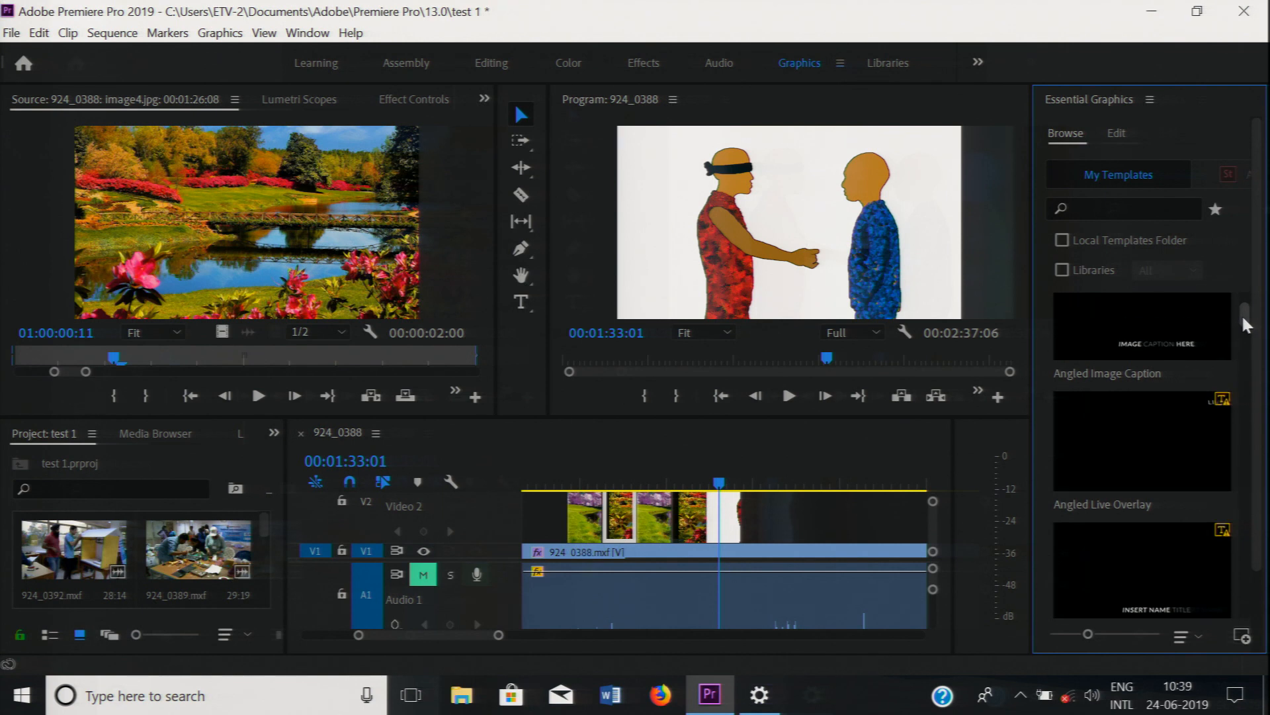
drag(1133, 324, 788, 486)
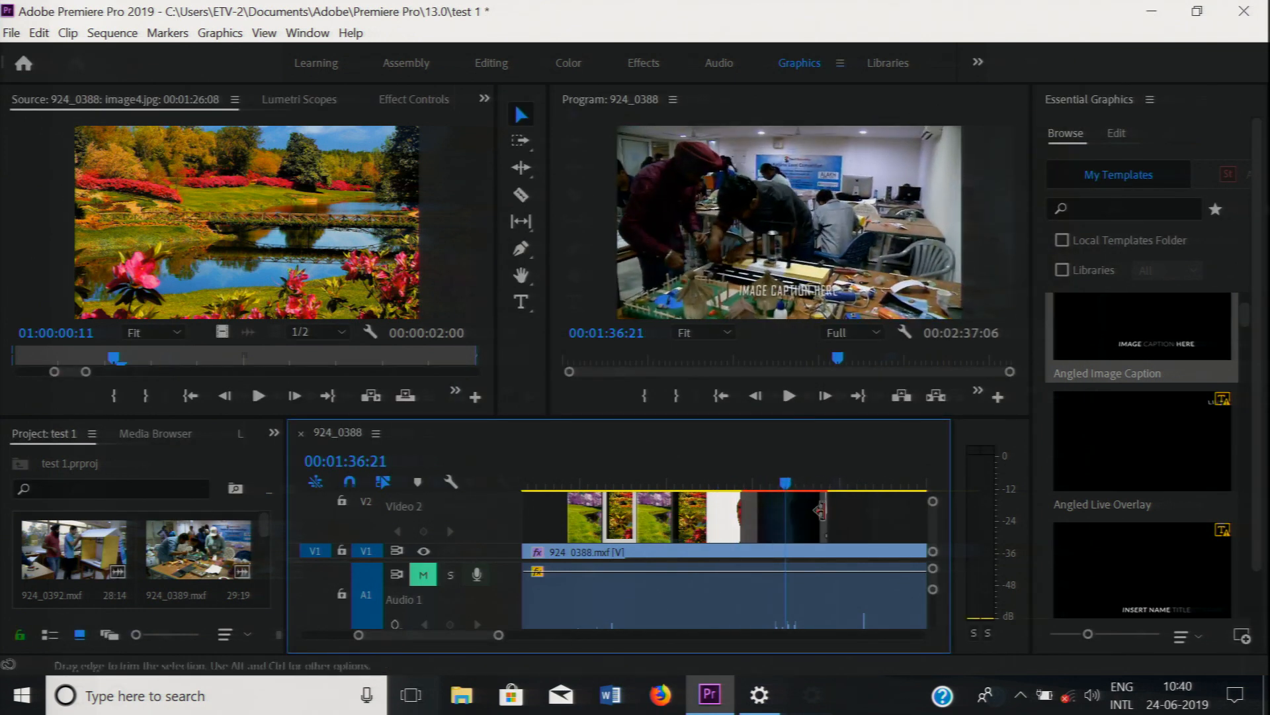
- Select all the IMAGE CAPTION HERE text and enlarge it to size 154
click(804, 507)
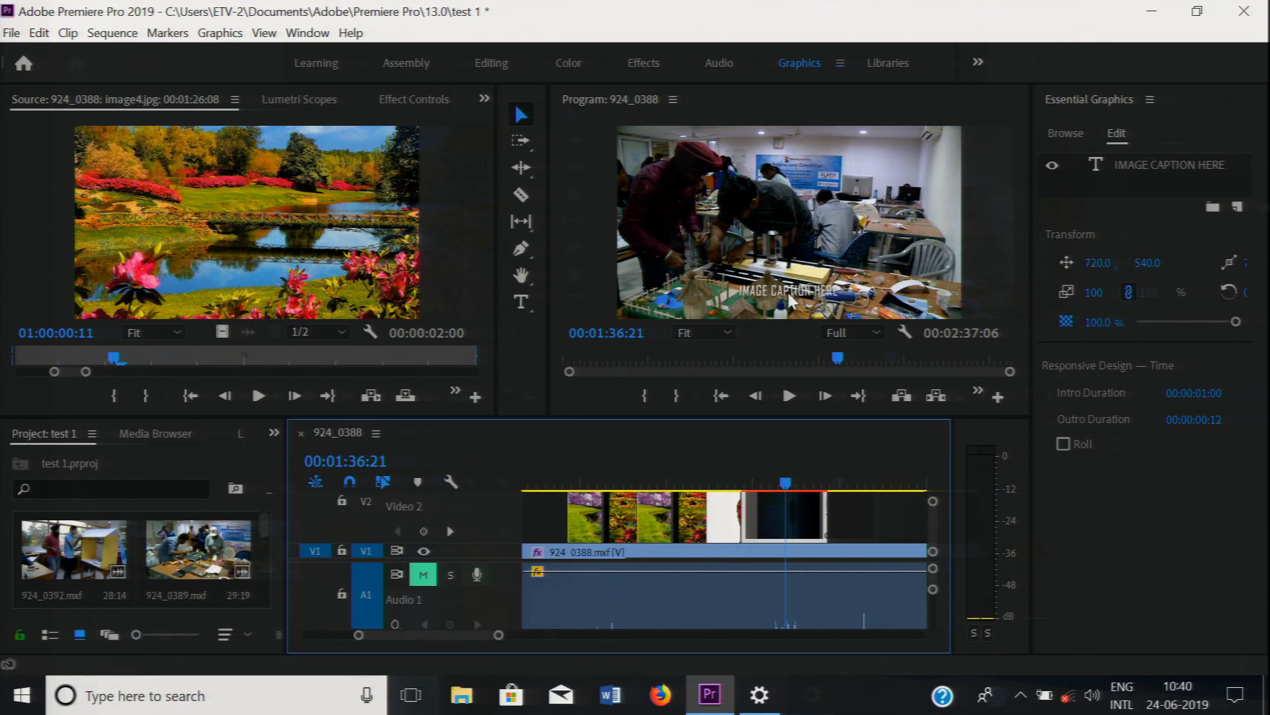
click(522, 303)
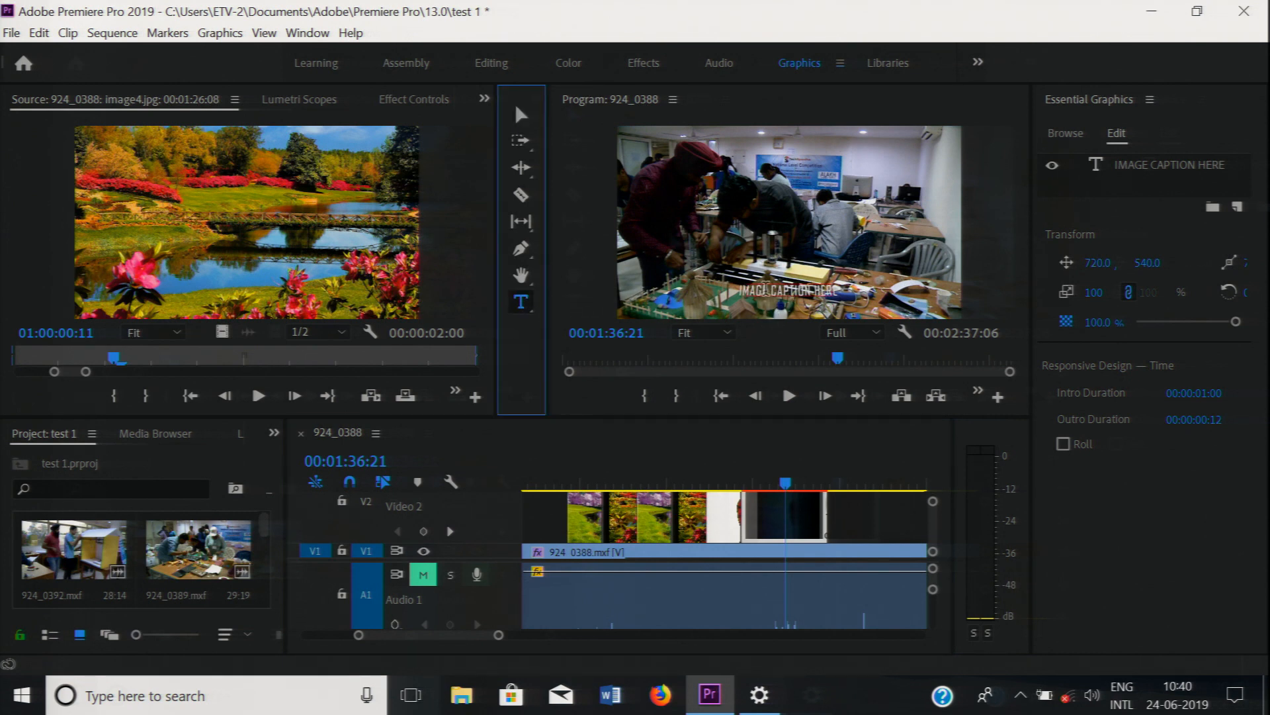
click(769, 290)
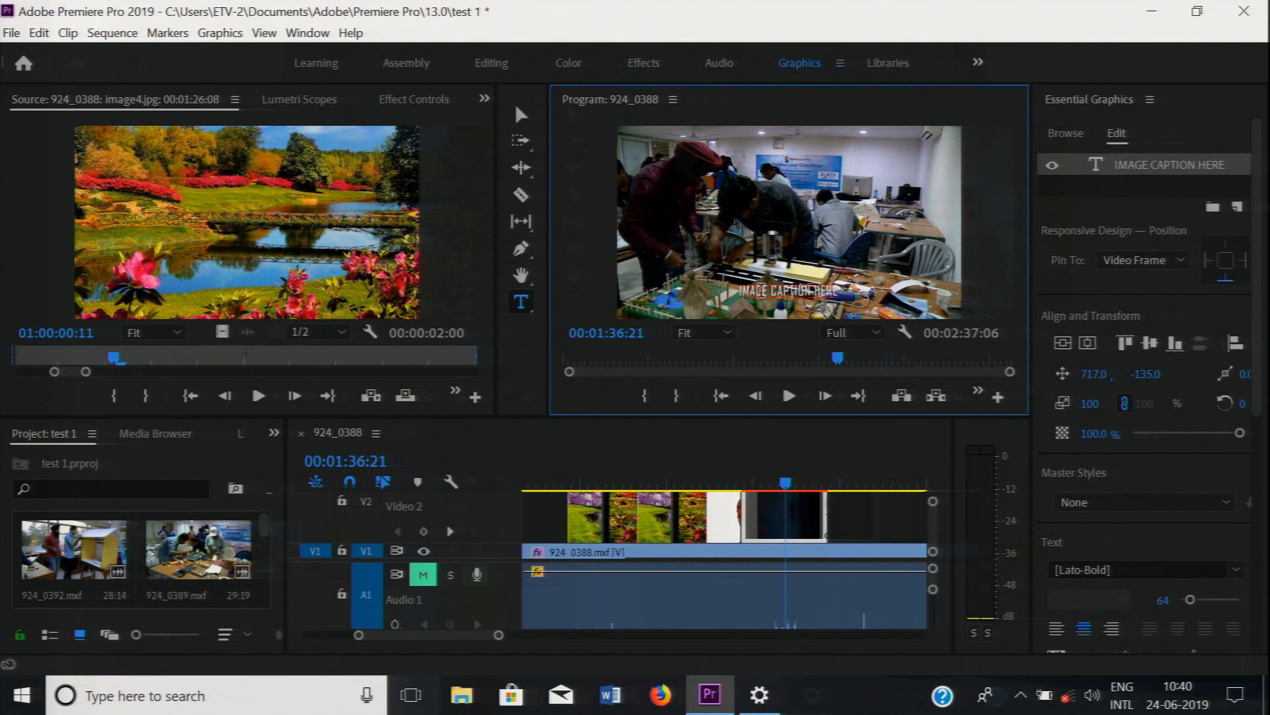
key(ctrl+a)
drag(1257, 424, 1257, 513)
scroll(1209, 424, down, 2)
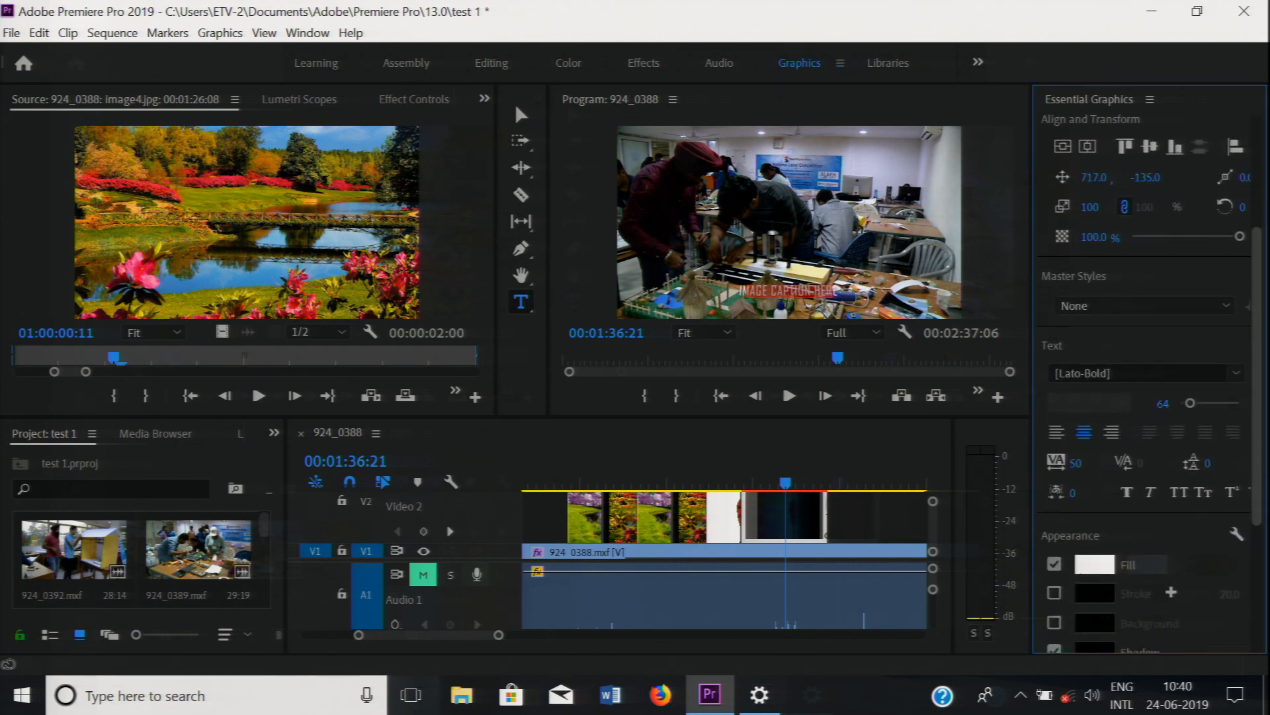
drag(1190, 401, 1203, 403)
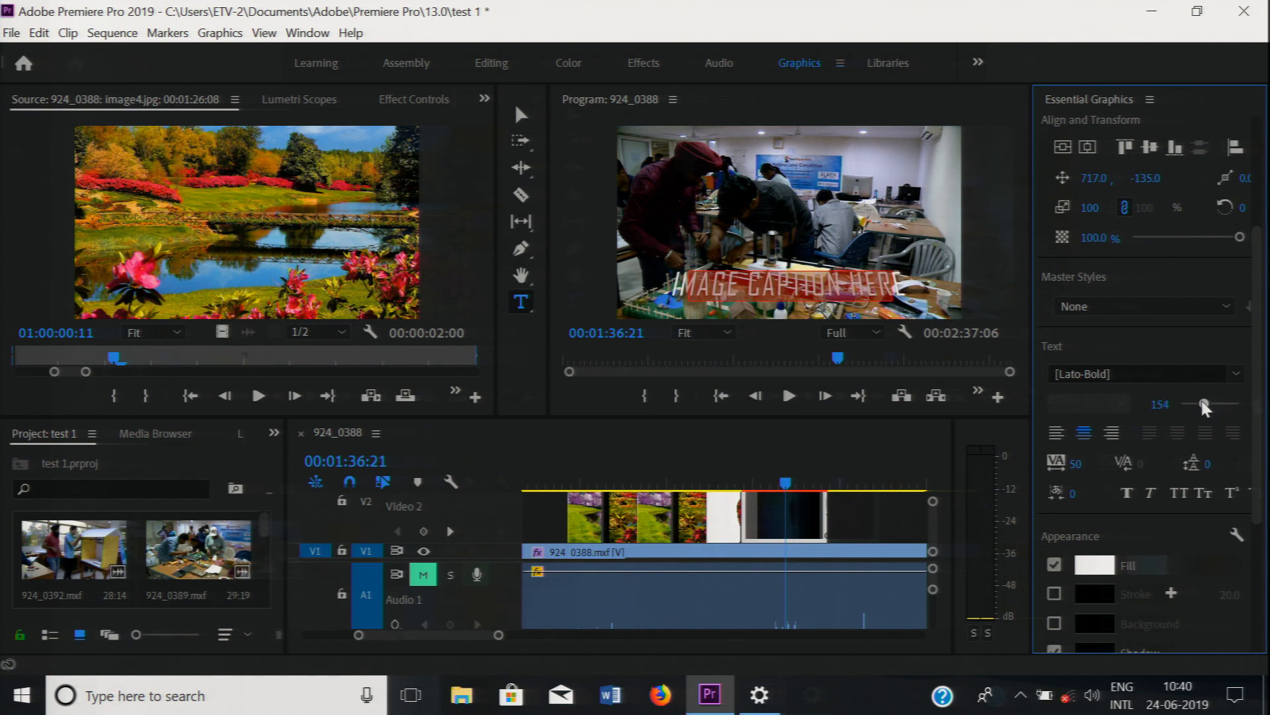
- Set the caption text to Arial with a green 149F34 fill
click(1235, 374)
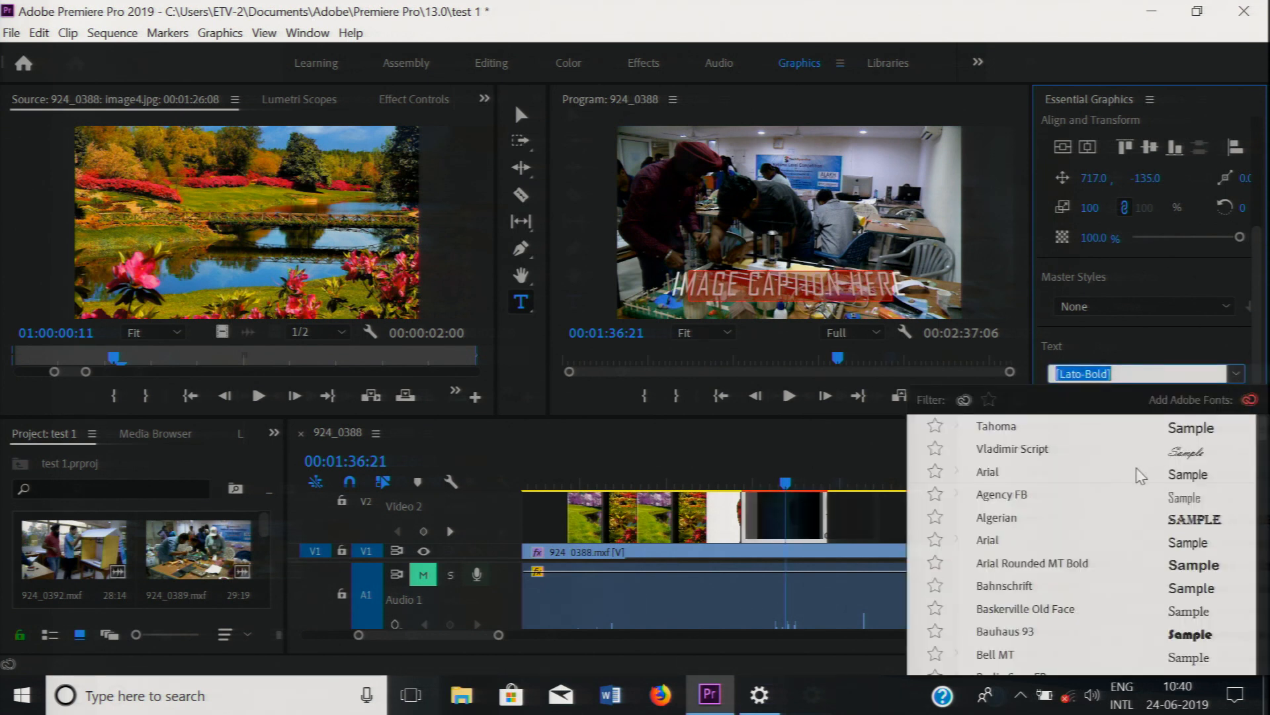
click(991, 473)
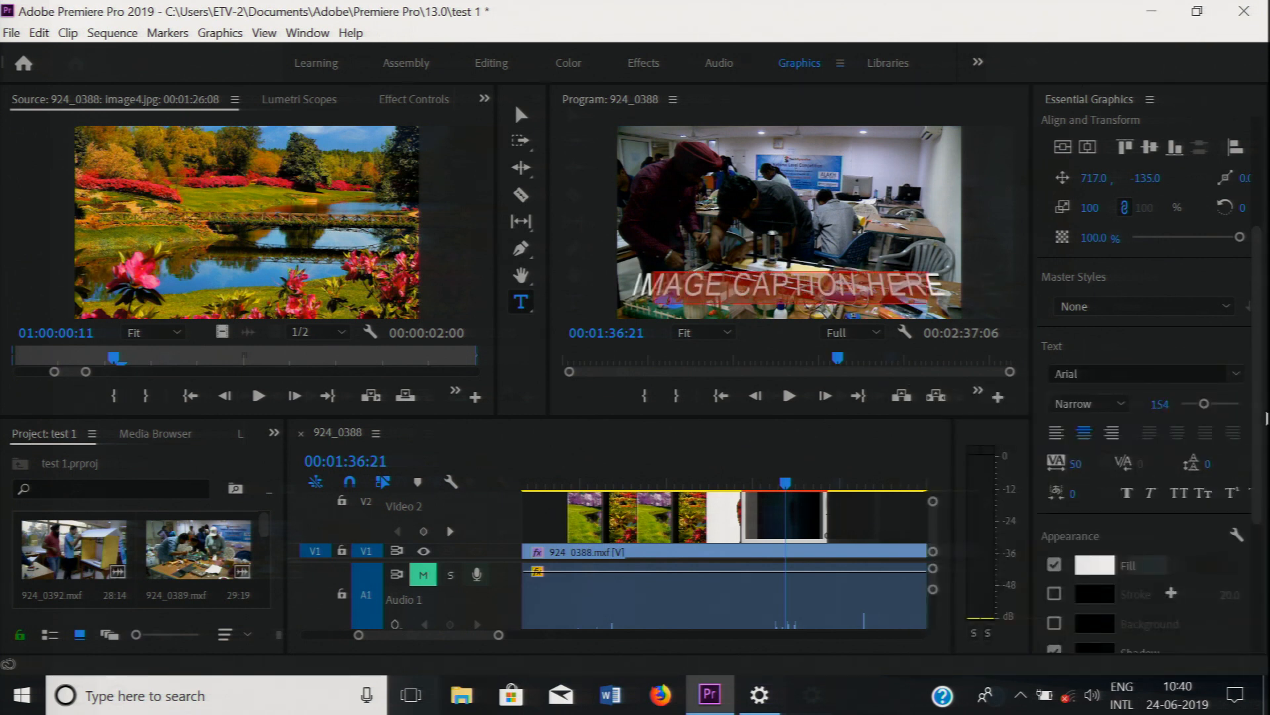
click(1100, 565)
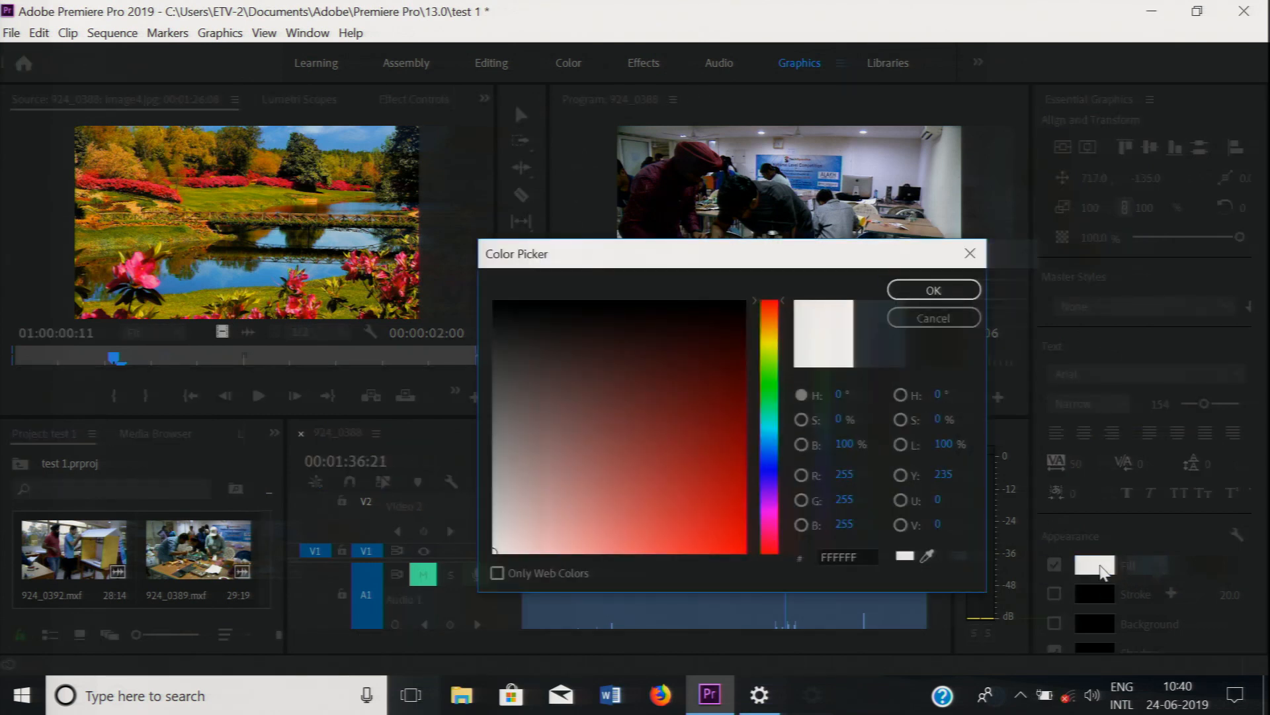
click(772, 395)
click(714, 458)
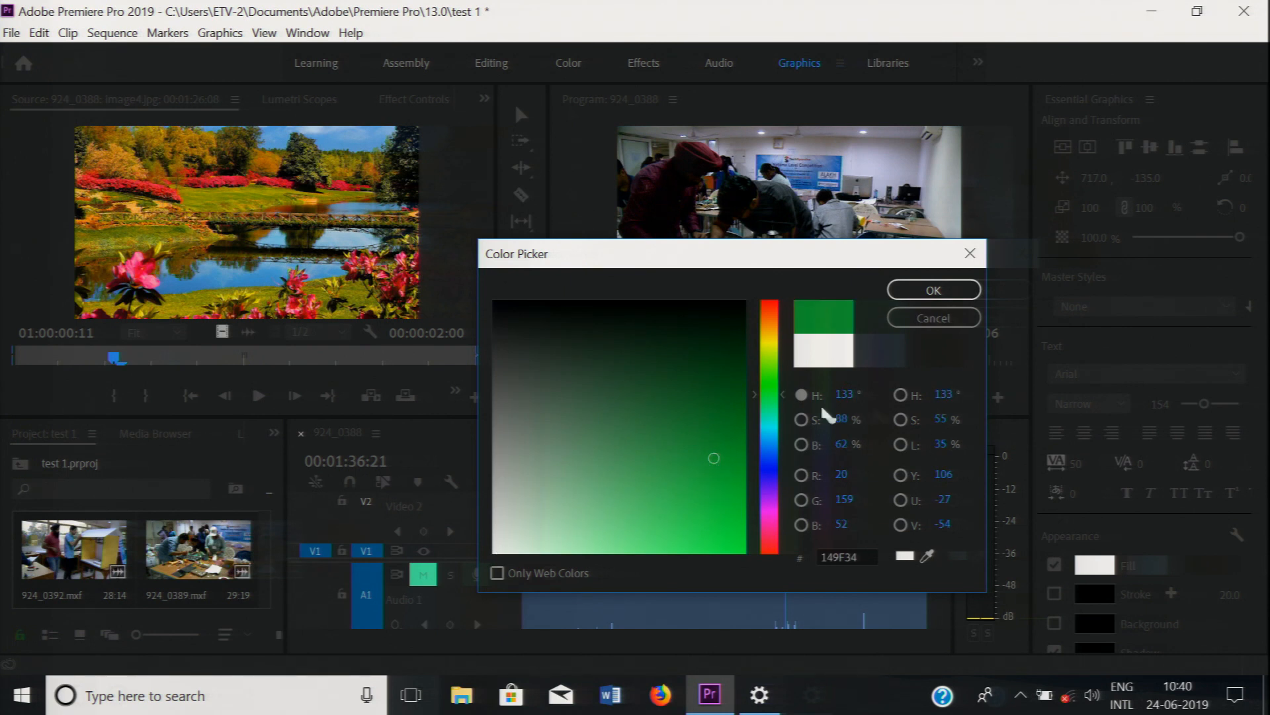
click(913, 297)
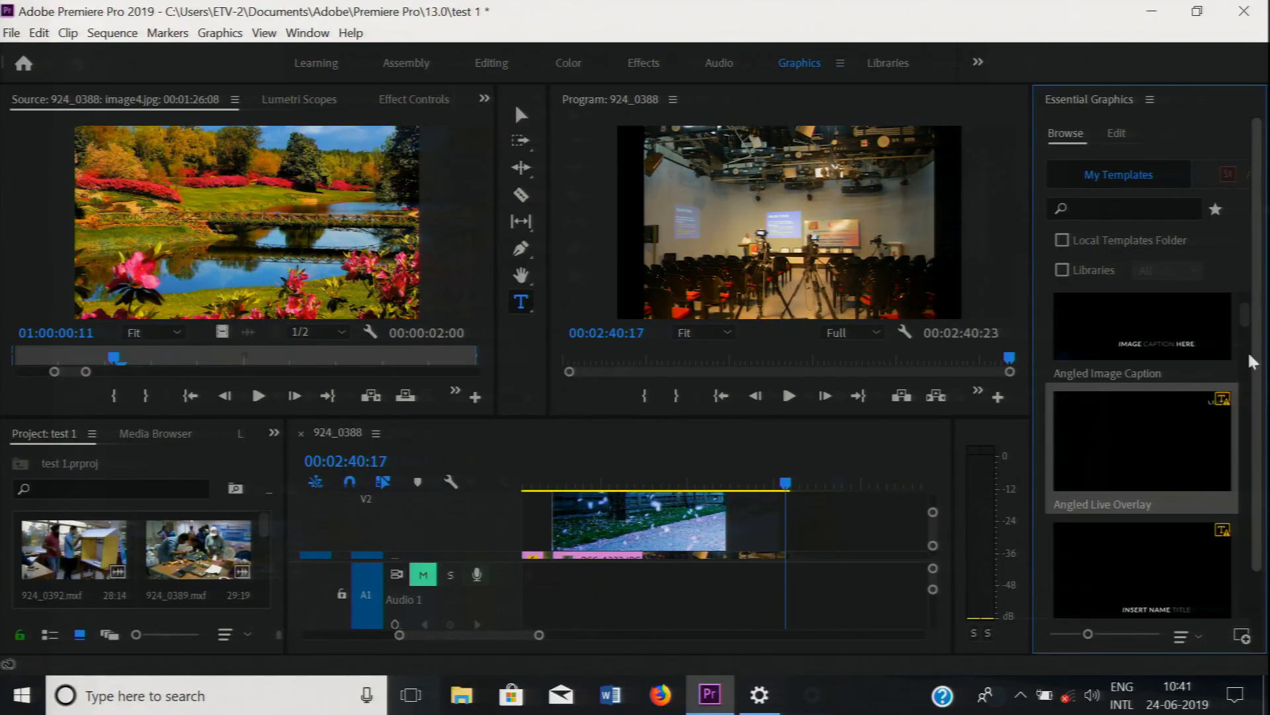
- Place the Basic Lower Third template on track V2 over the footage
drag(1244, 320, 1244, 332)
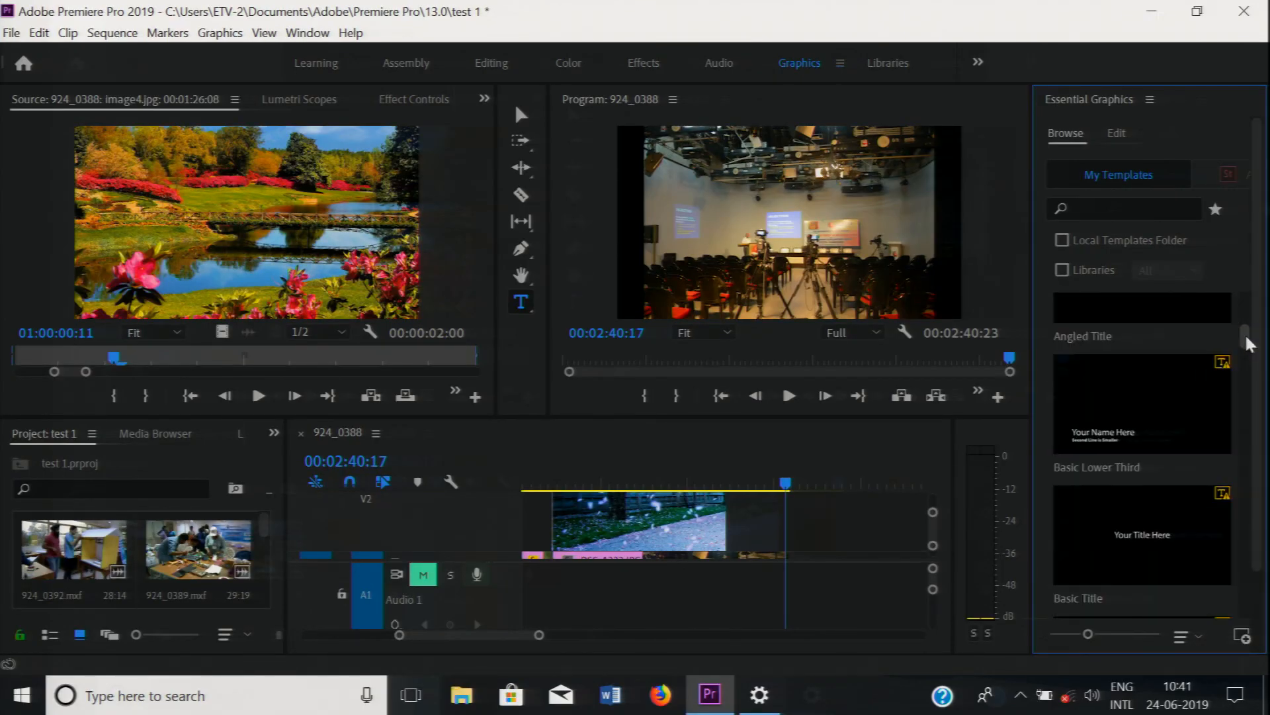
drag(1124, 415, 803, 487)
click(778, 483)
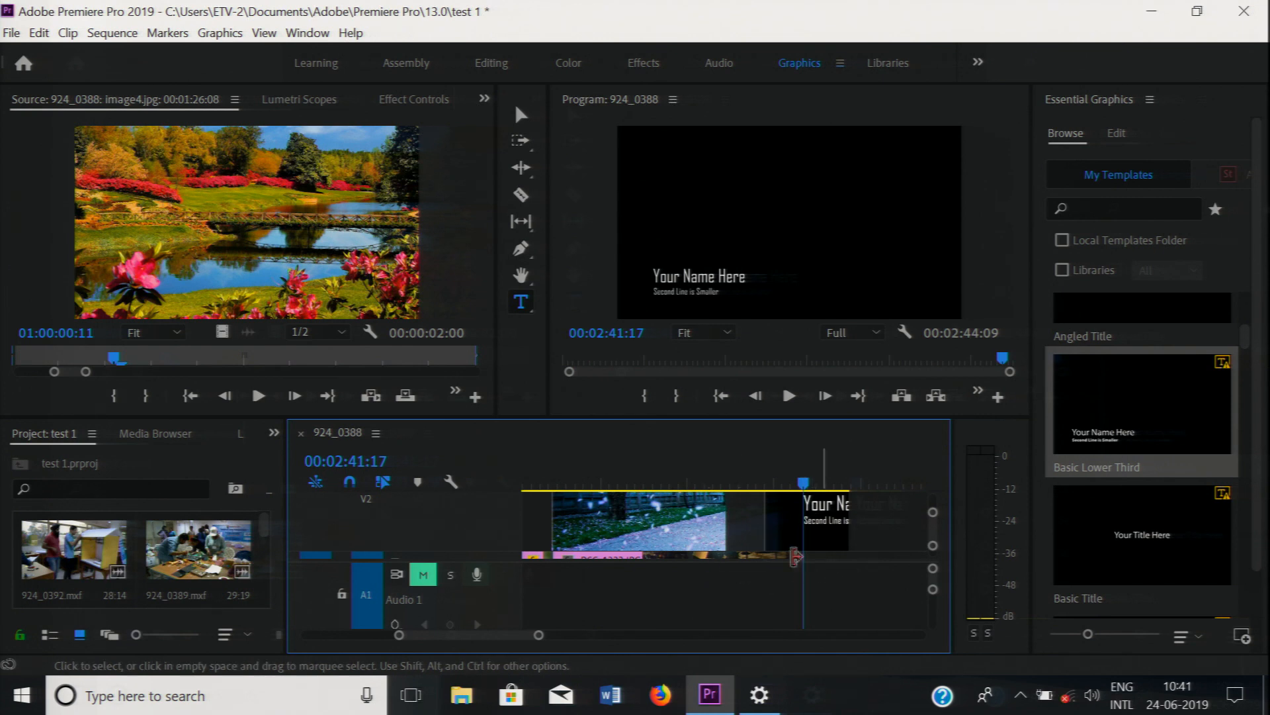
- Extend the V1 studio clip to run under the title and select the lower third clip
drag(783, 550, 888, 550)
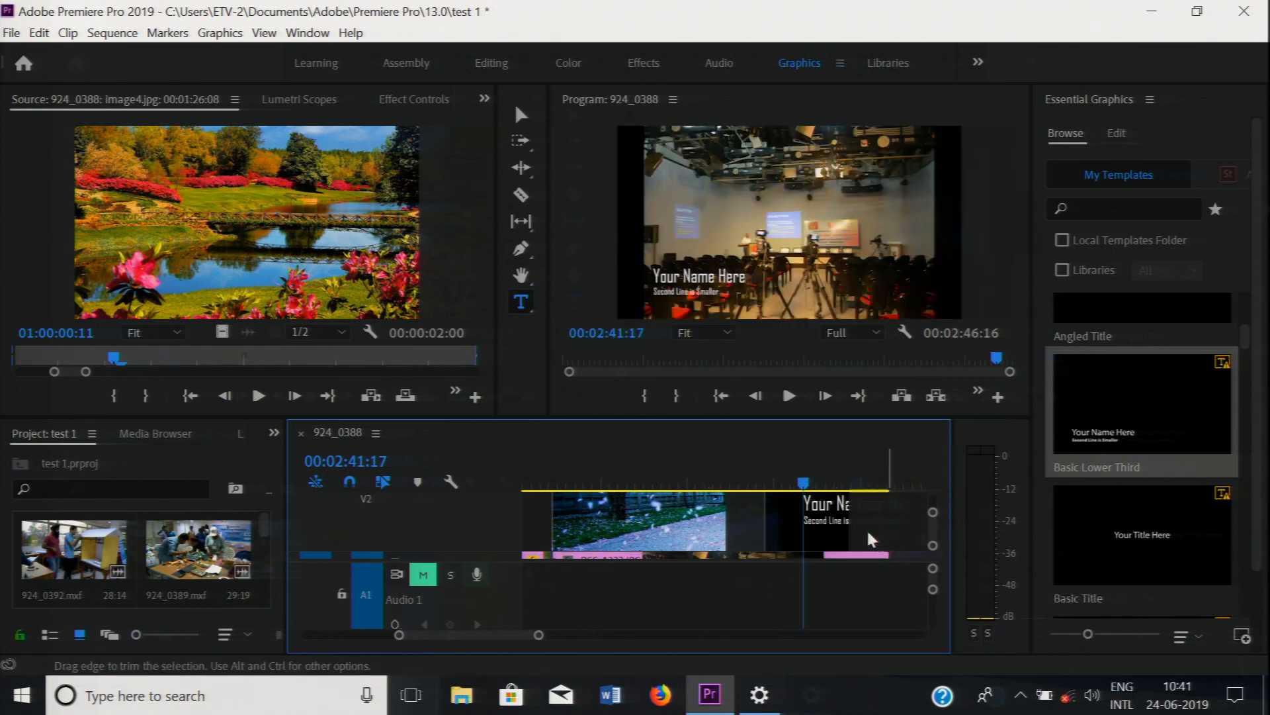
drag(804, 481, 785, 482)
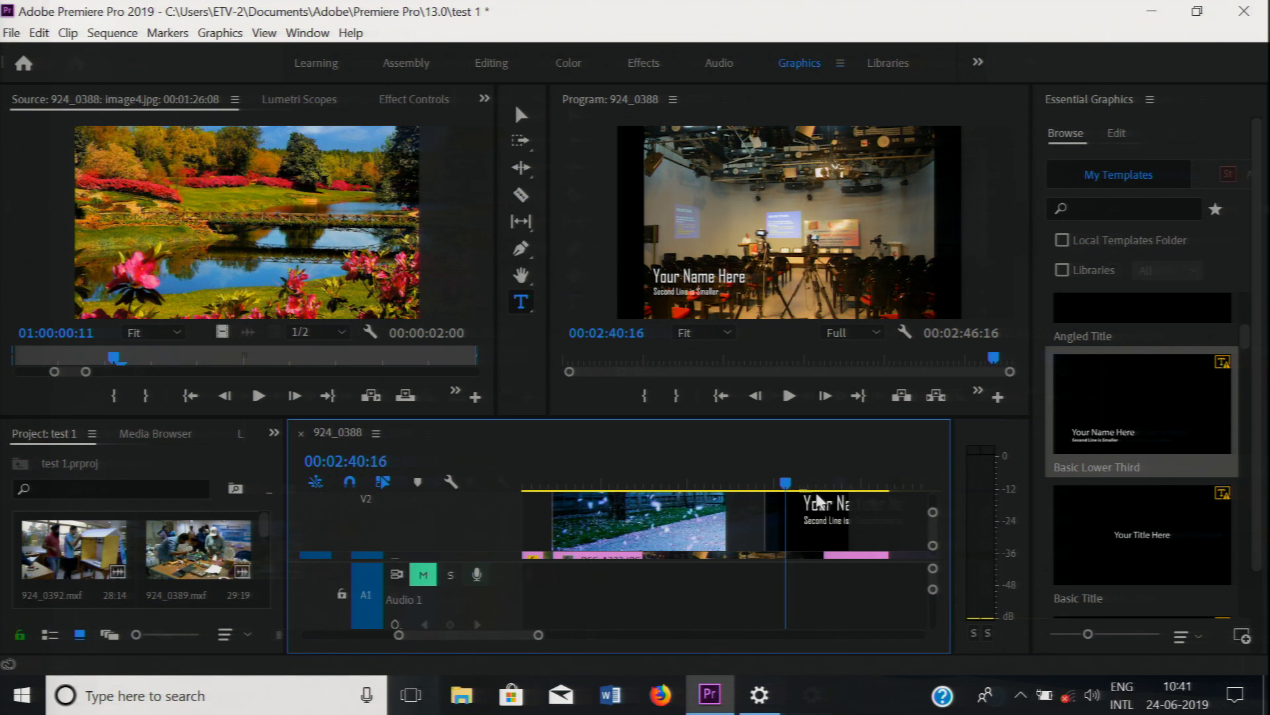
scroll(931, 519, down, 2)
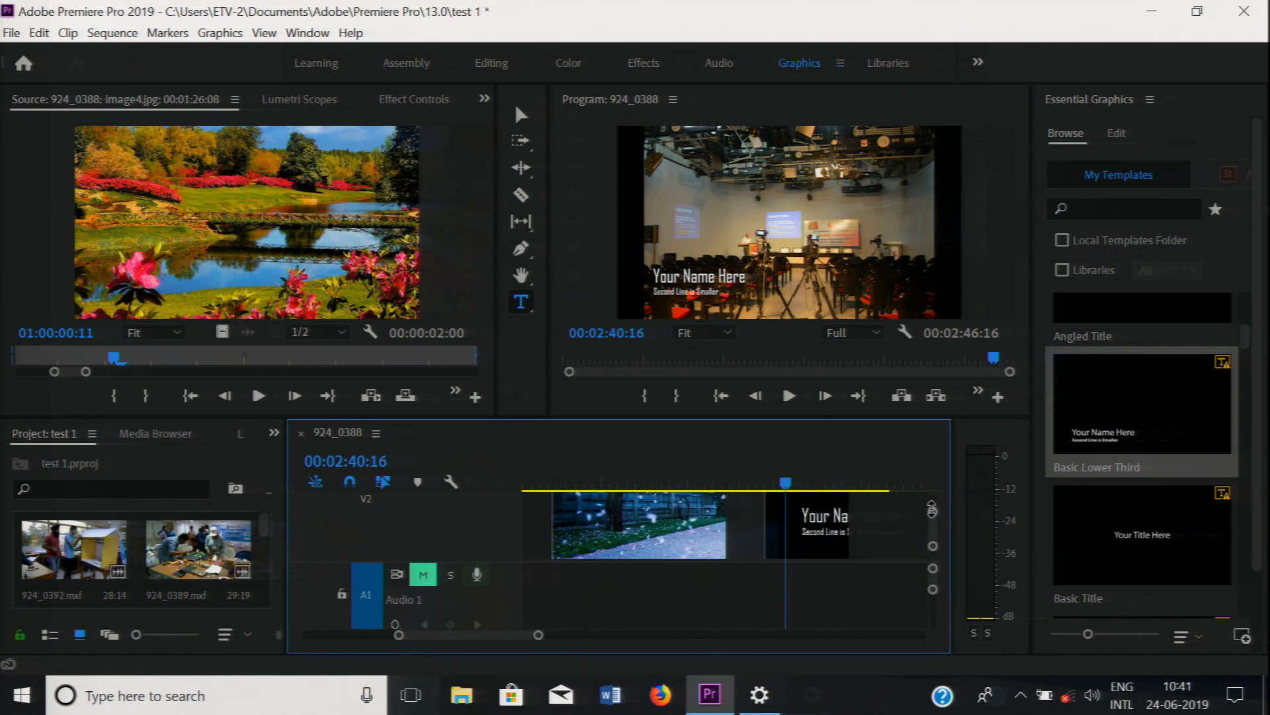
scroll(931, 509, up, 2)
click(815, 529)
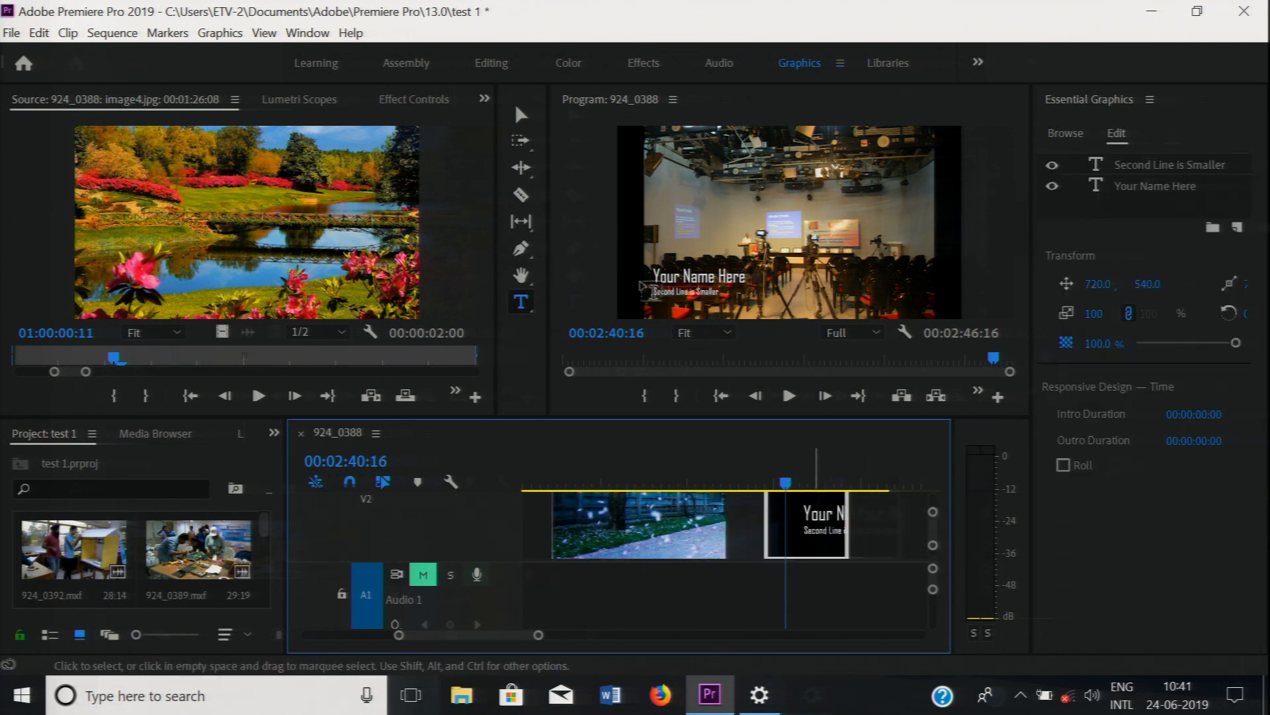
- Make the Your Name Here text size 161 with a yellow DFD312 fill
click(674, 270)
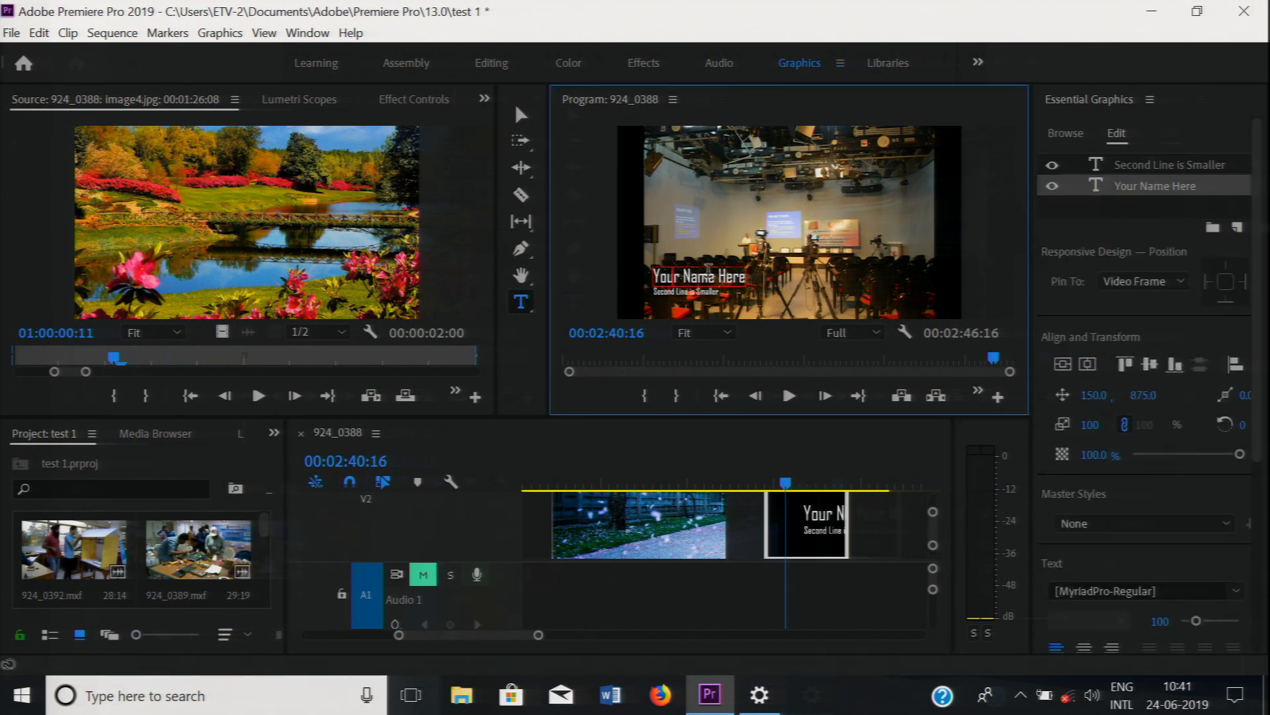
triple_click(678, 276)
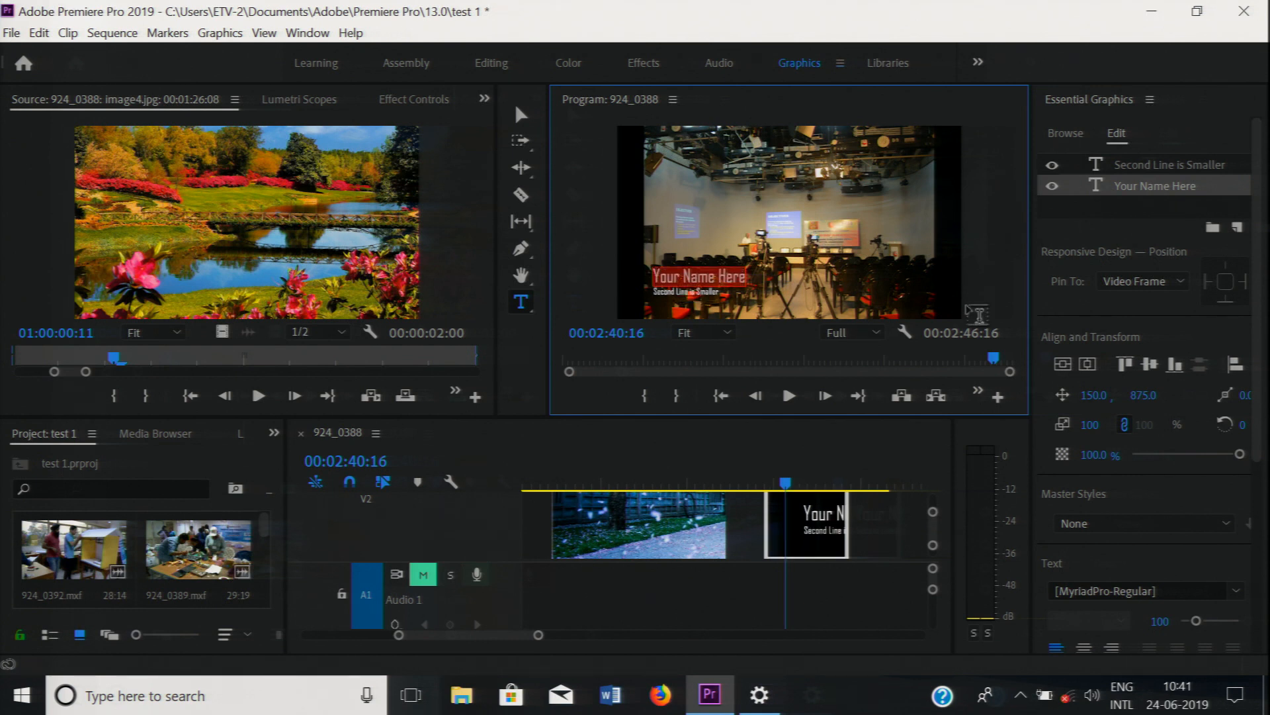
drag(1253, 450, 1239, 555)
drag(1196, 441, 1201, 438)
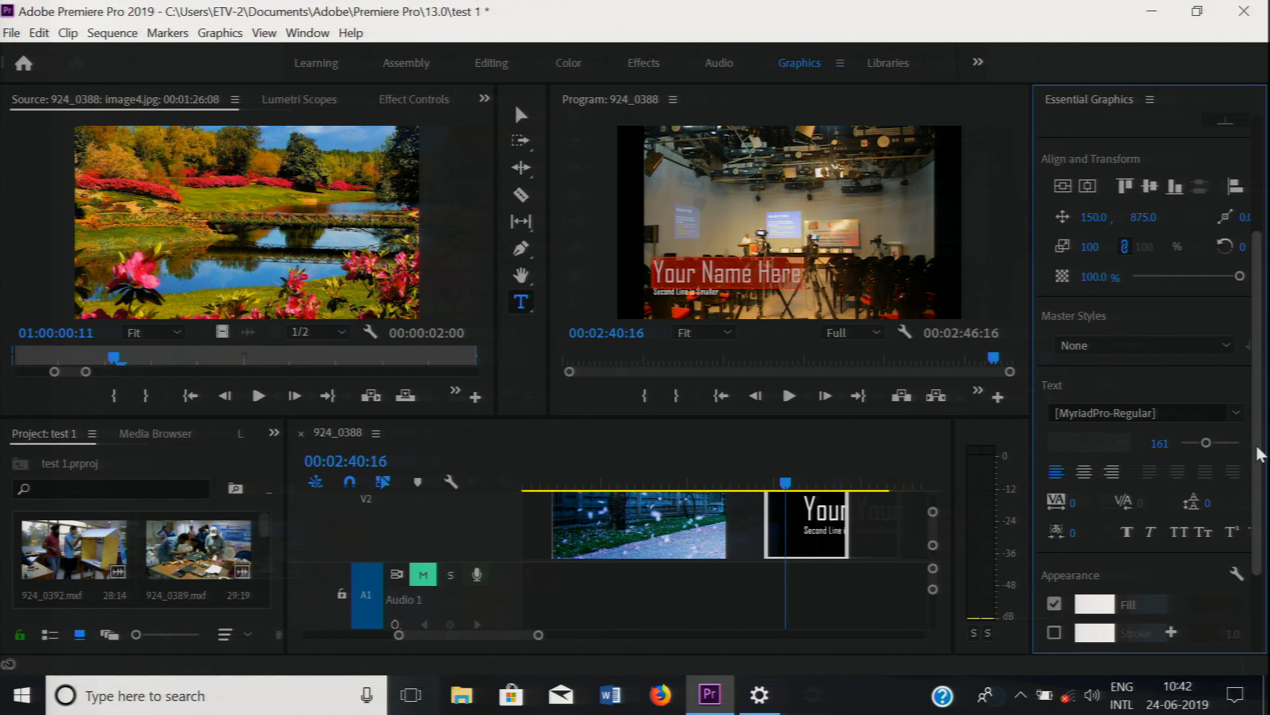
scroll(1210, 476, down, 3)
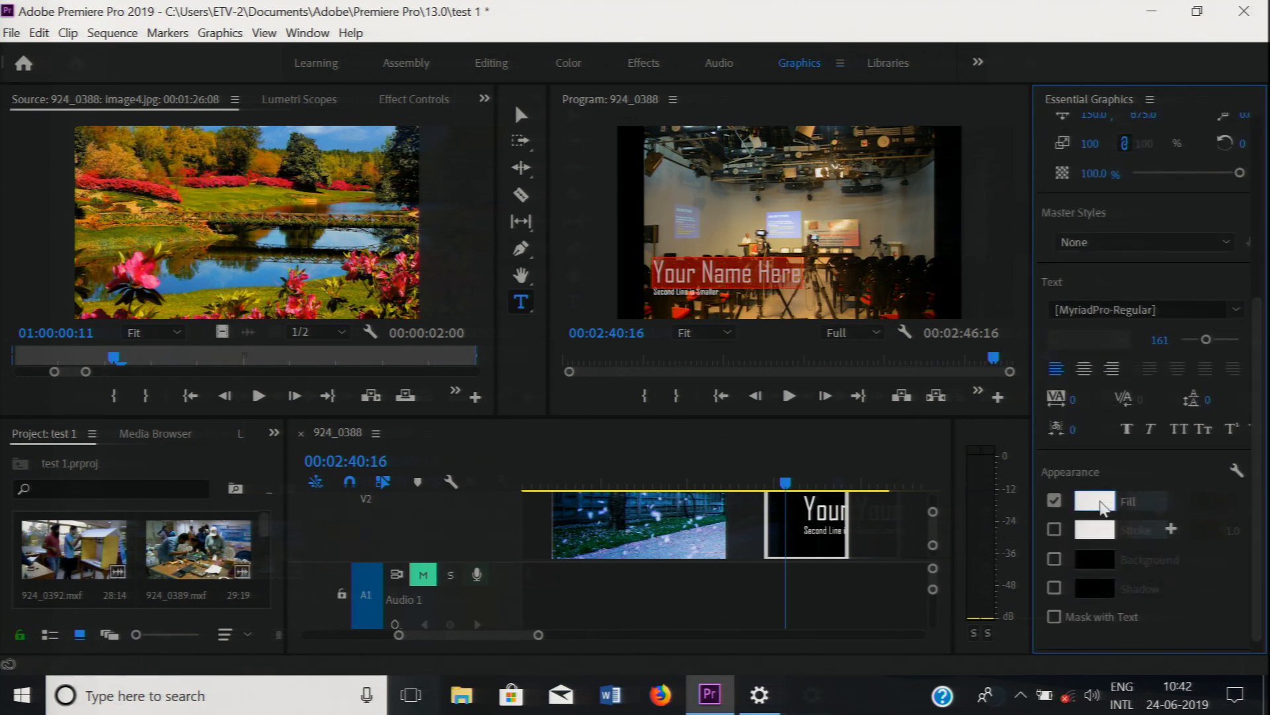
click(1100, 506)
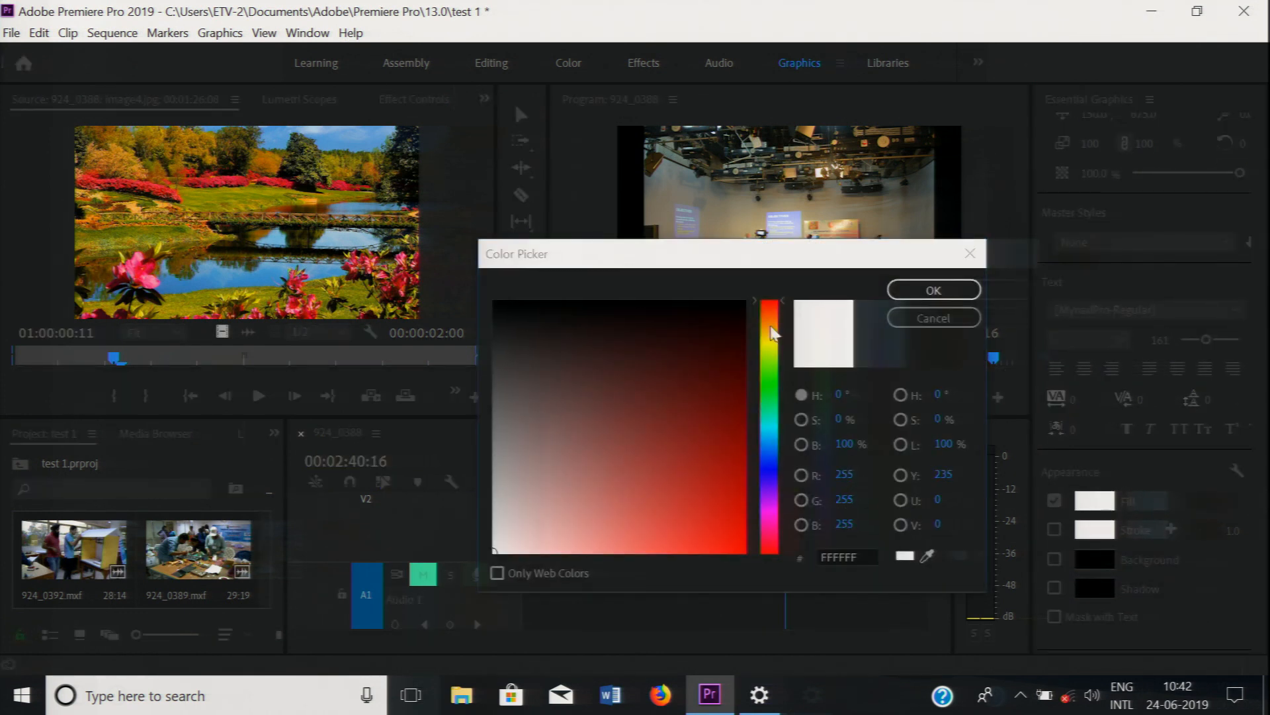
click(770, 340)
drag(694, 515, 723, 520)
click(932, 290)
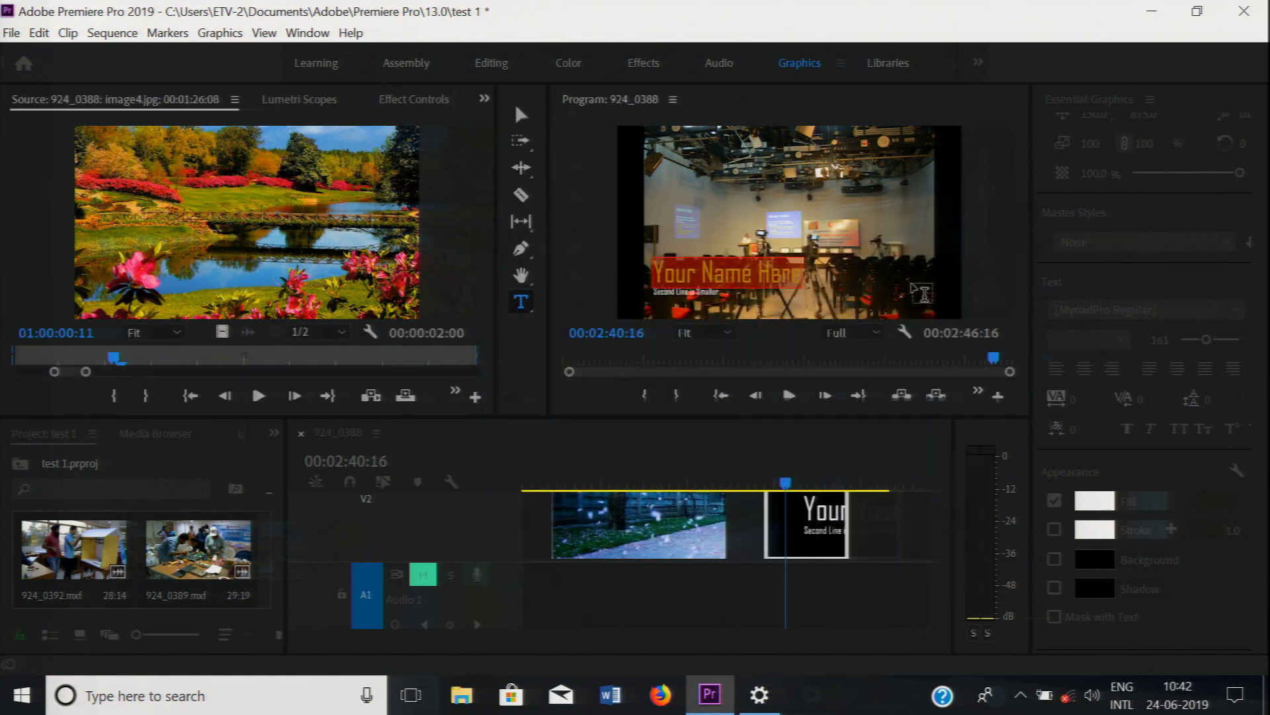
- Enlarge the Second Line is Smaller text to size 87
click(794, 306)
click(832, 296)
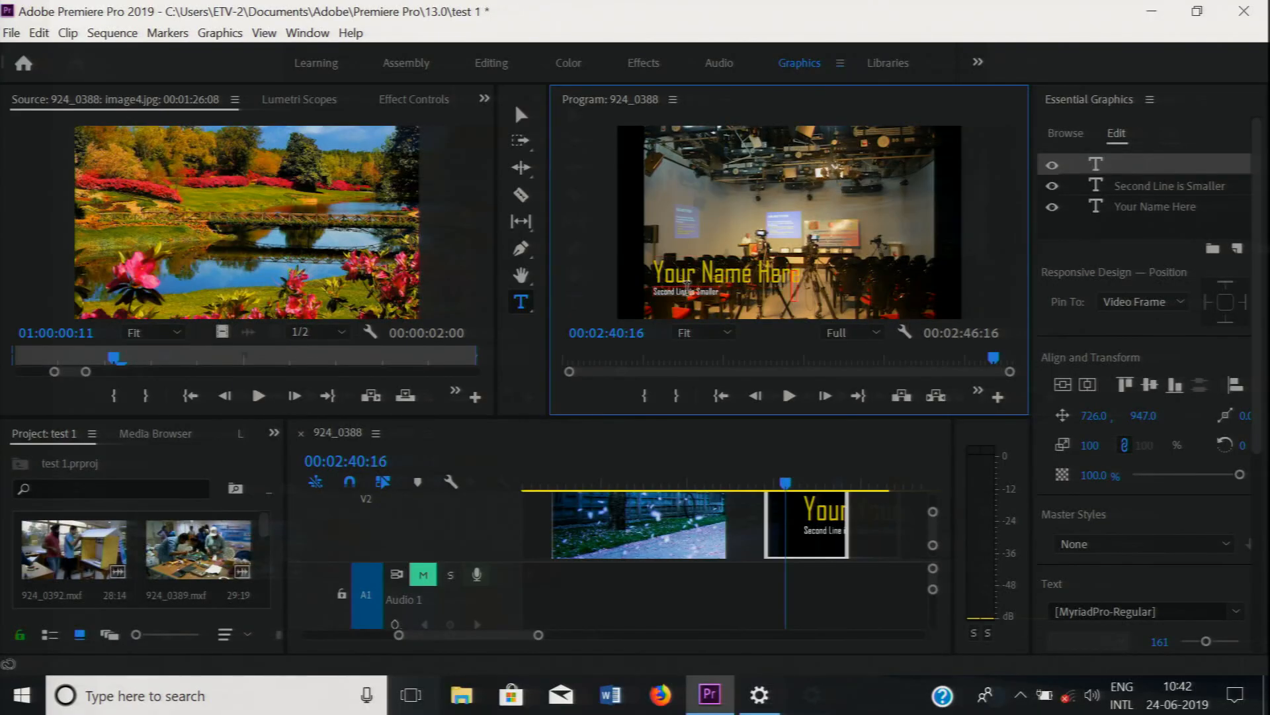
click(692, 291)
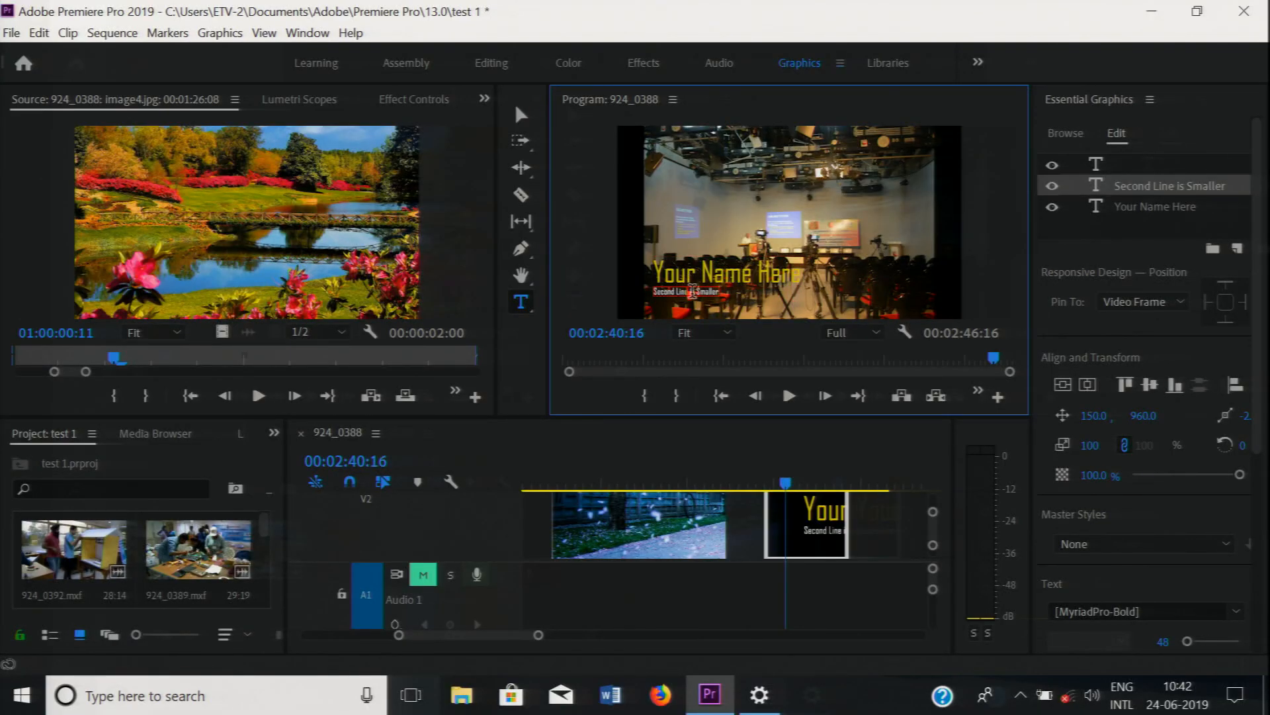
key(alt+shift)
scroll(1243, 445, down, 3)
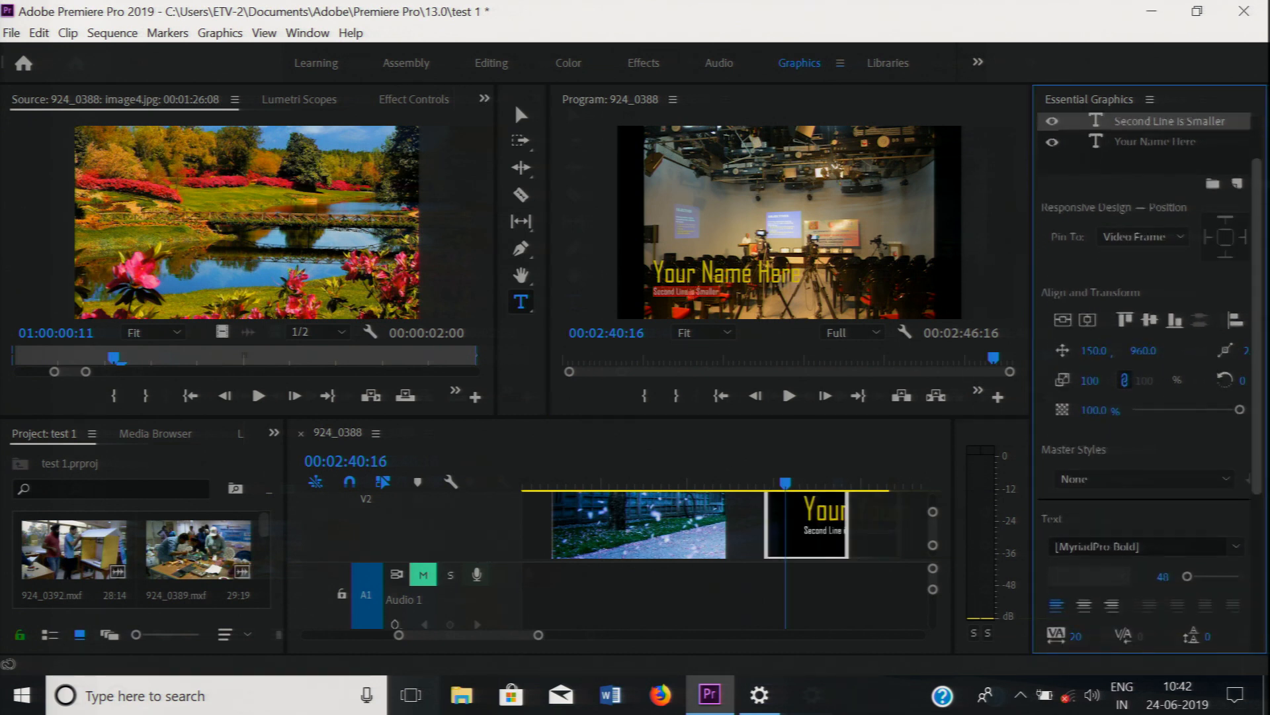
scroll(1219, 539, down, 1)
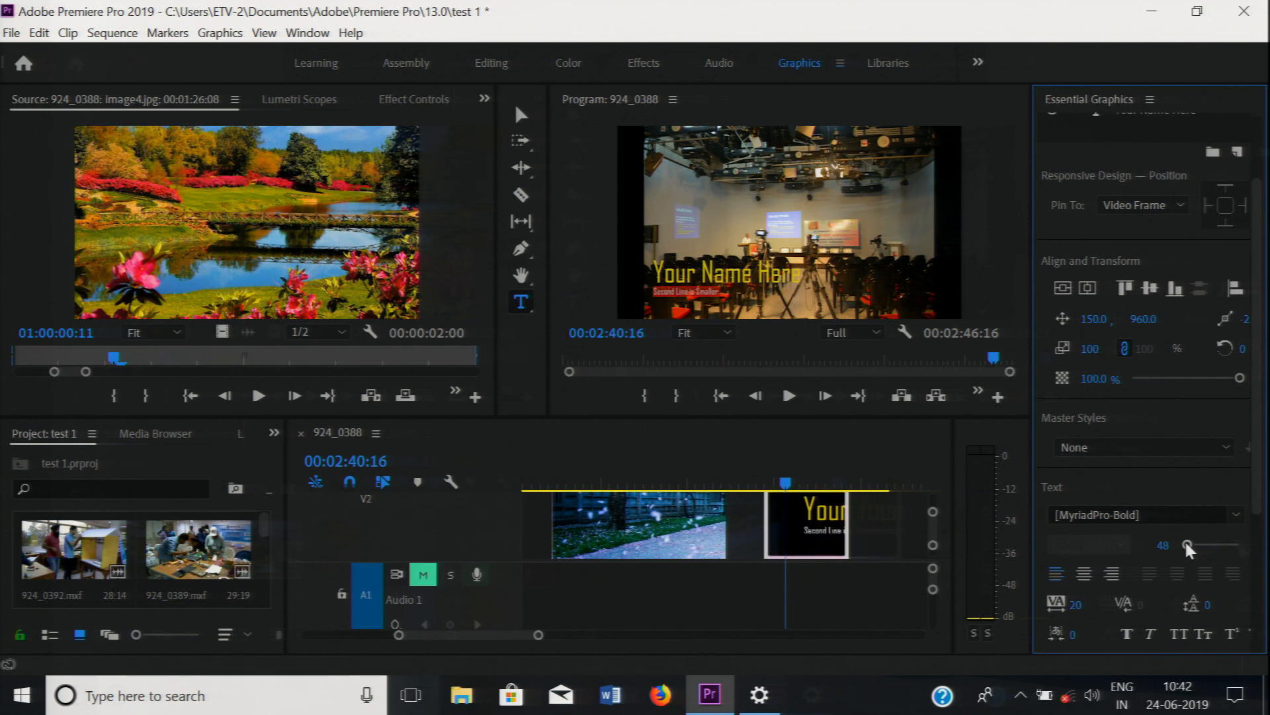
drag(1185, 539, 1190, 539)
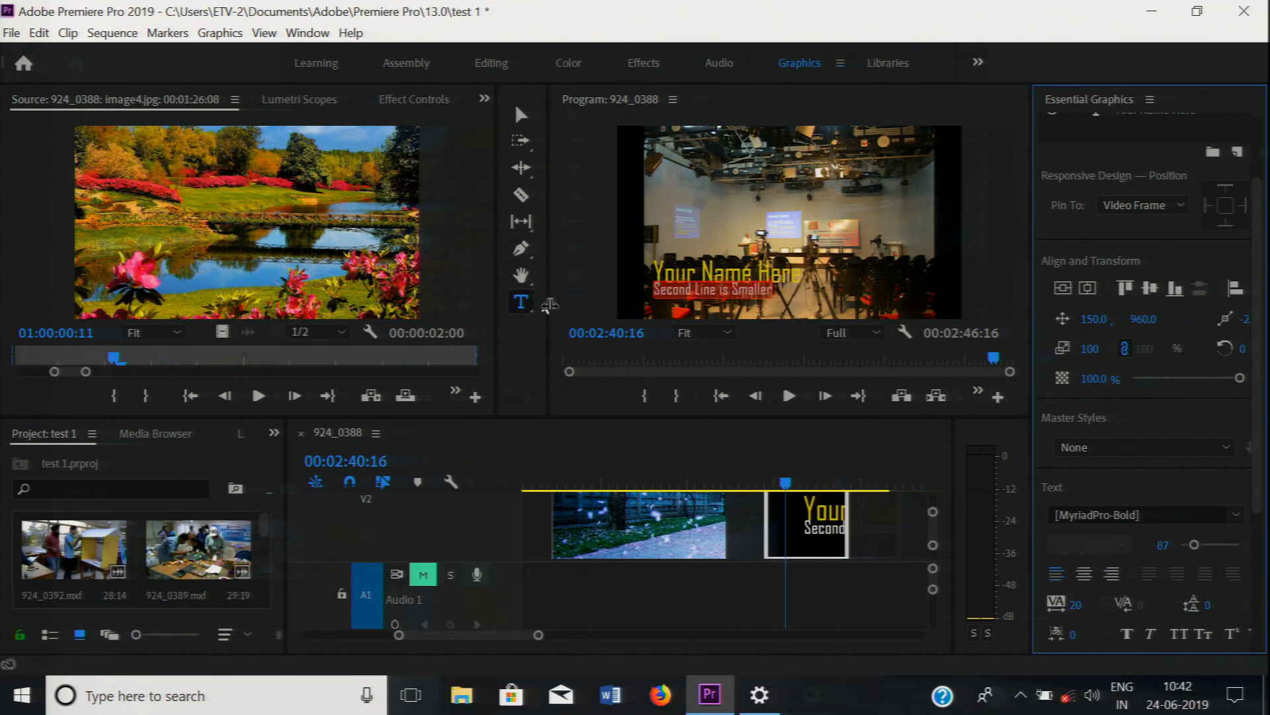
click(723, 272)
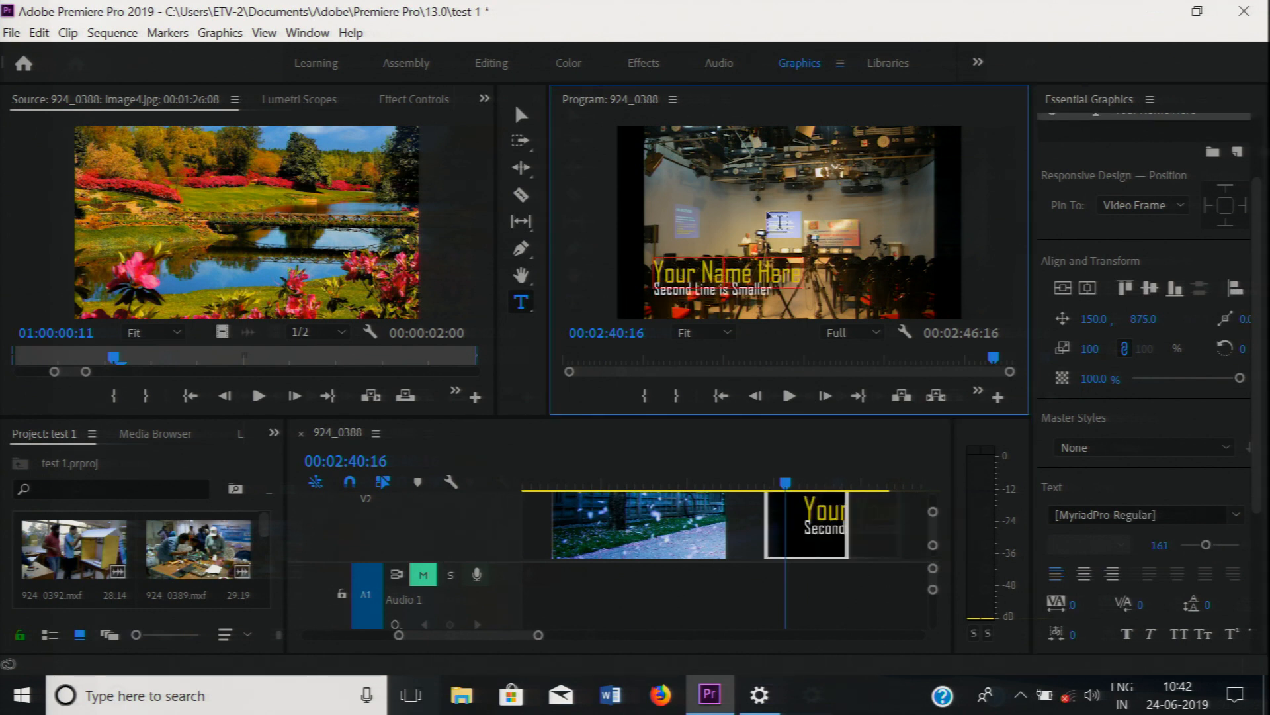
- Replace 'Your Name Here' with the presenter's full name, capitalising its first letter
scroll(1264, 474, up, 3)
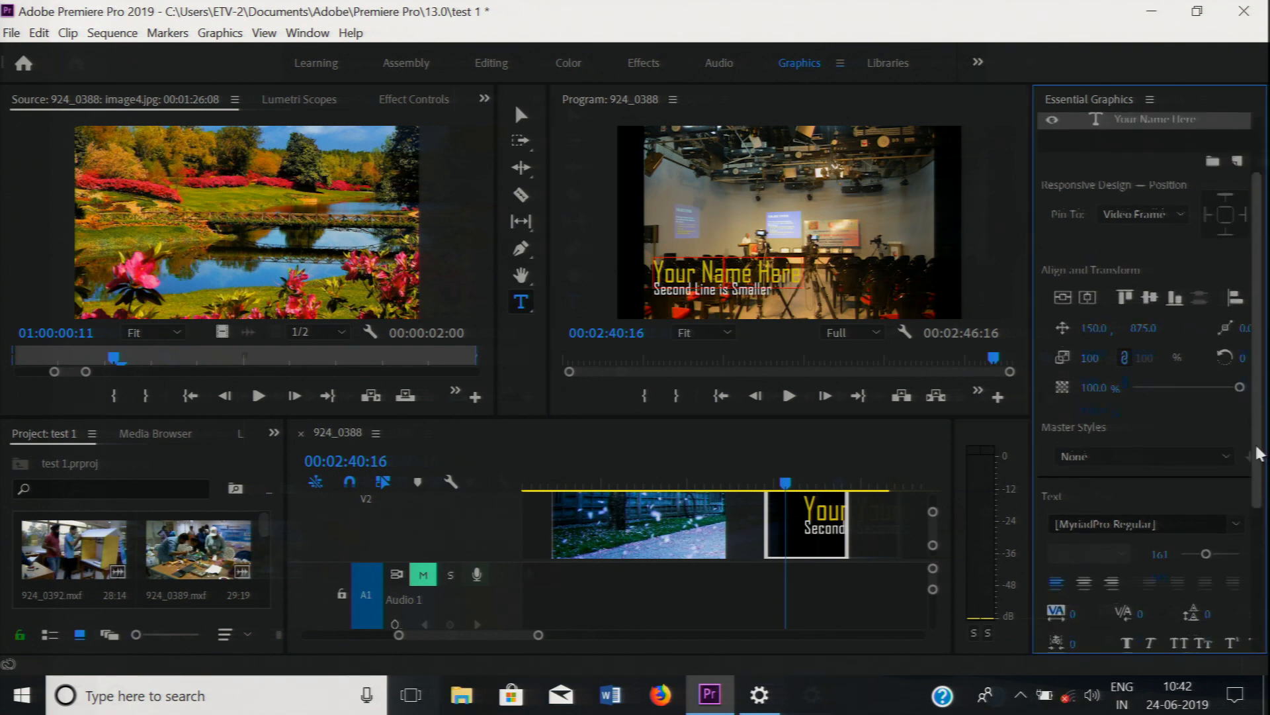
click(713, 260)
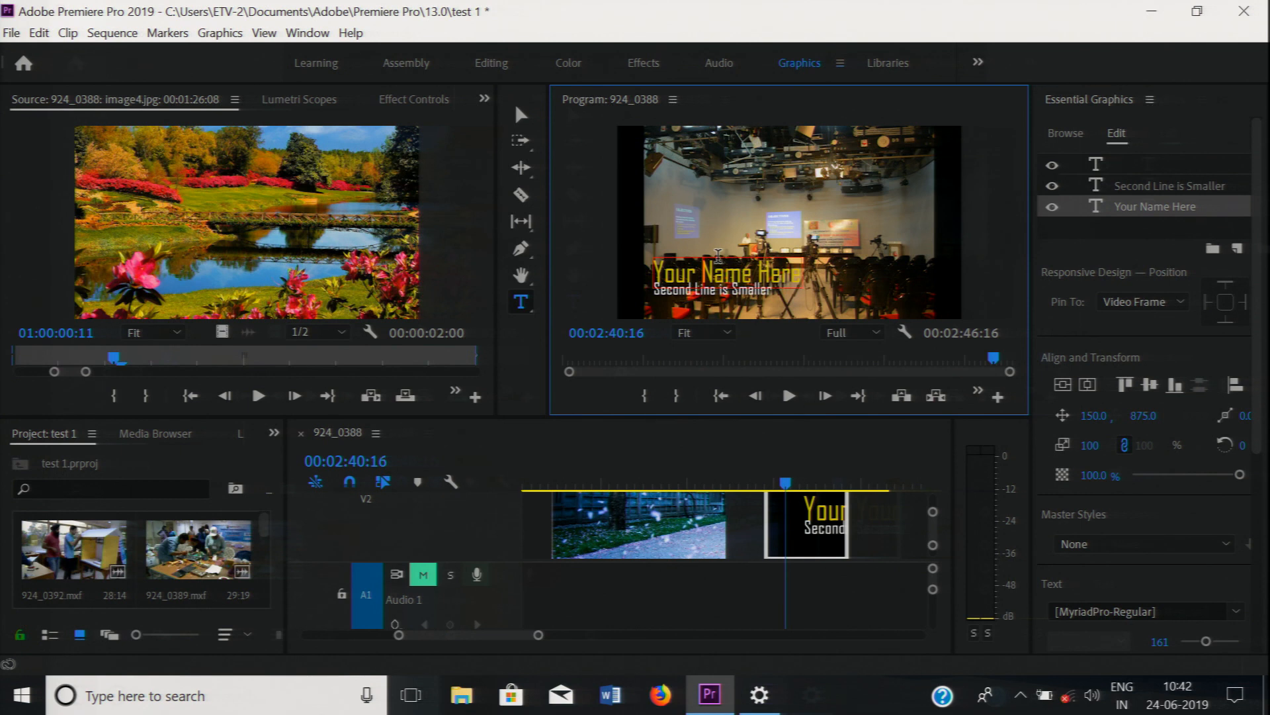
triple_click(719, 254)
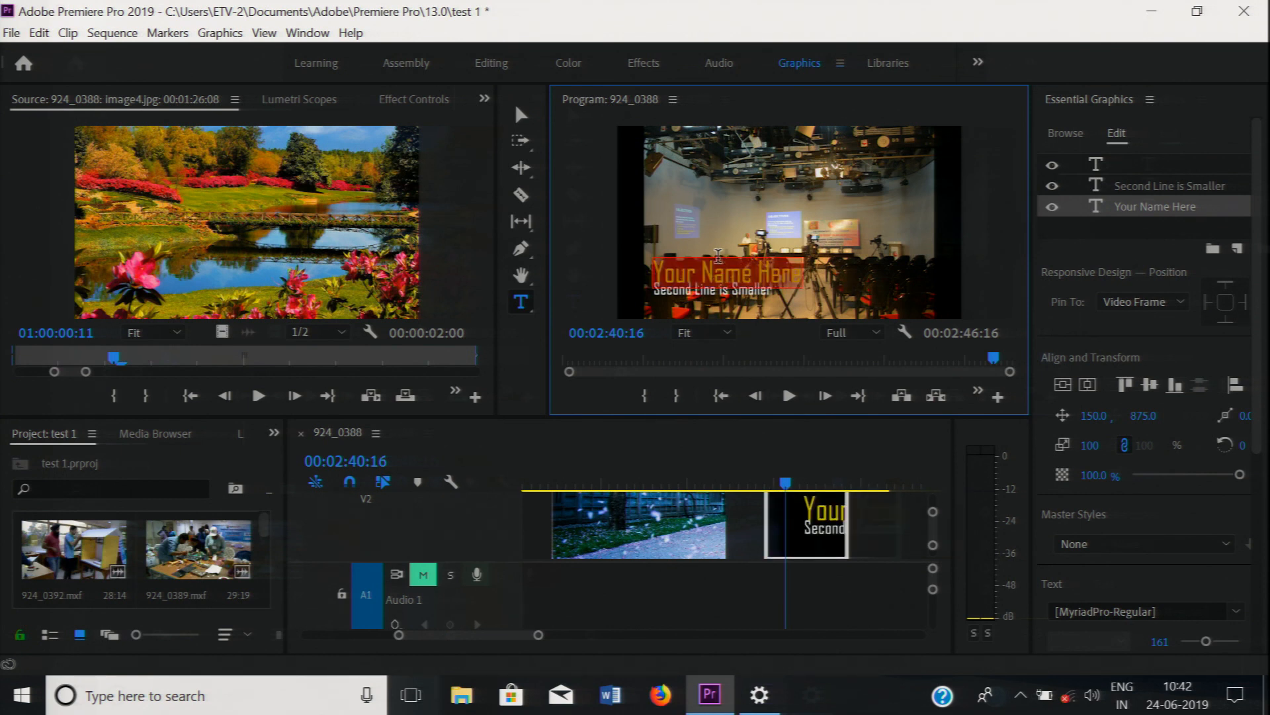
text(Savita)
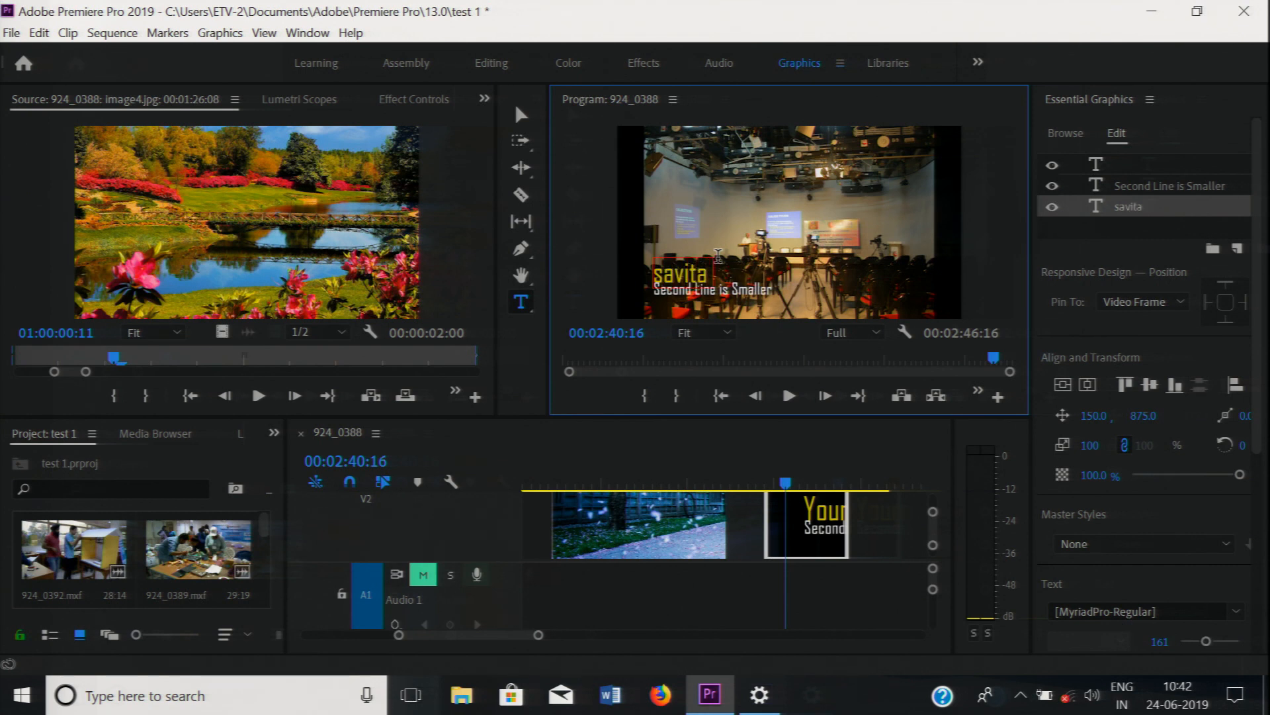
text( Bhan)
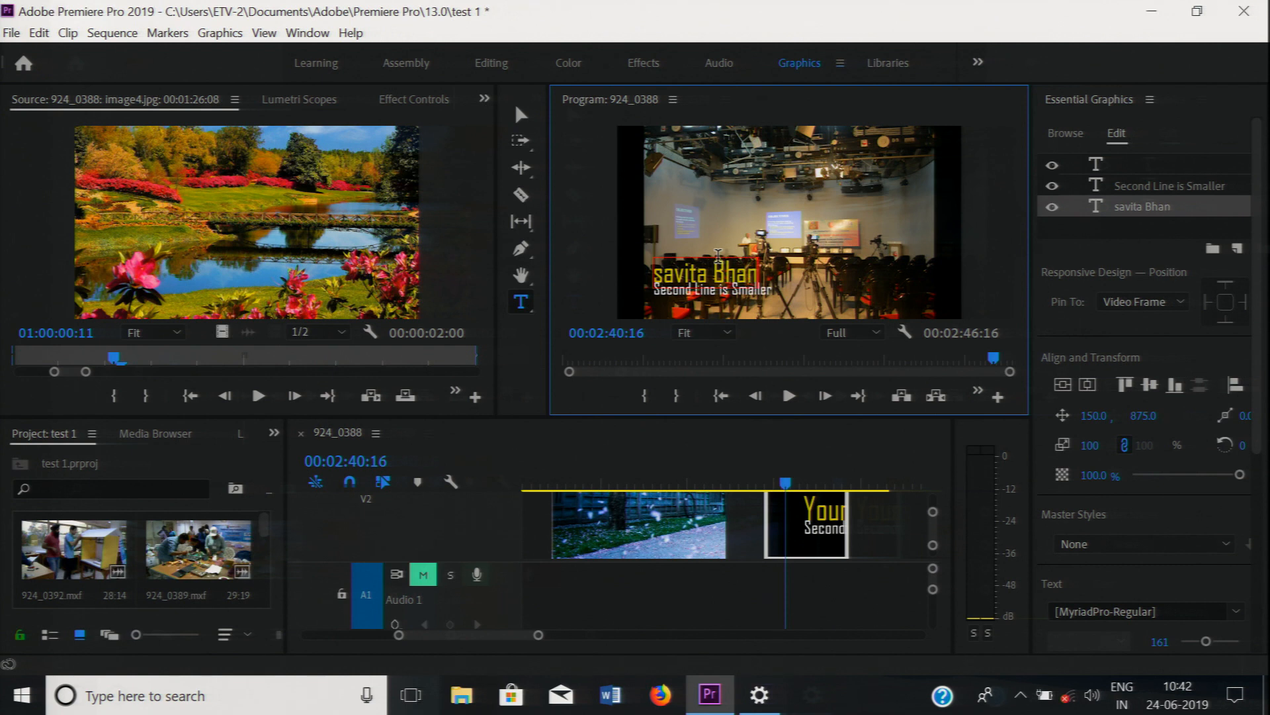
text(ot)
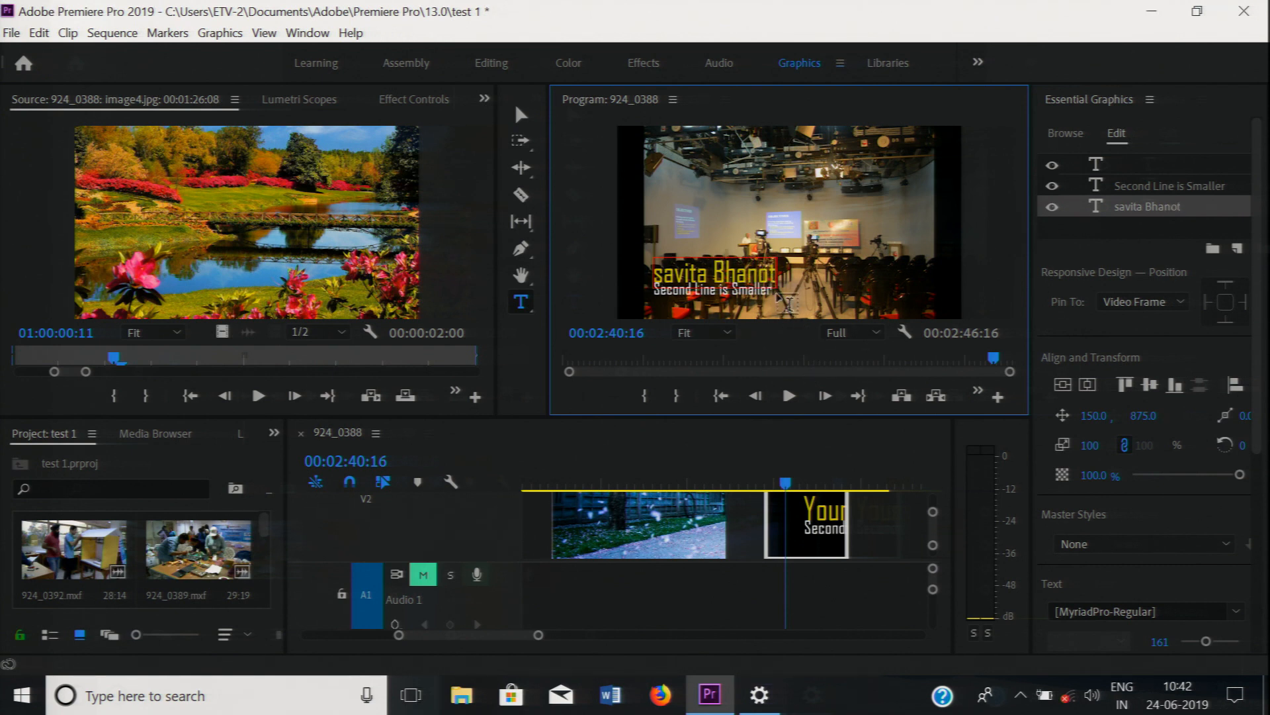
click(662, 273)
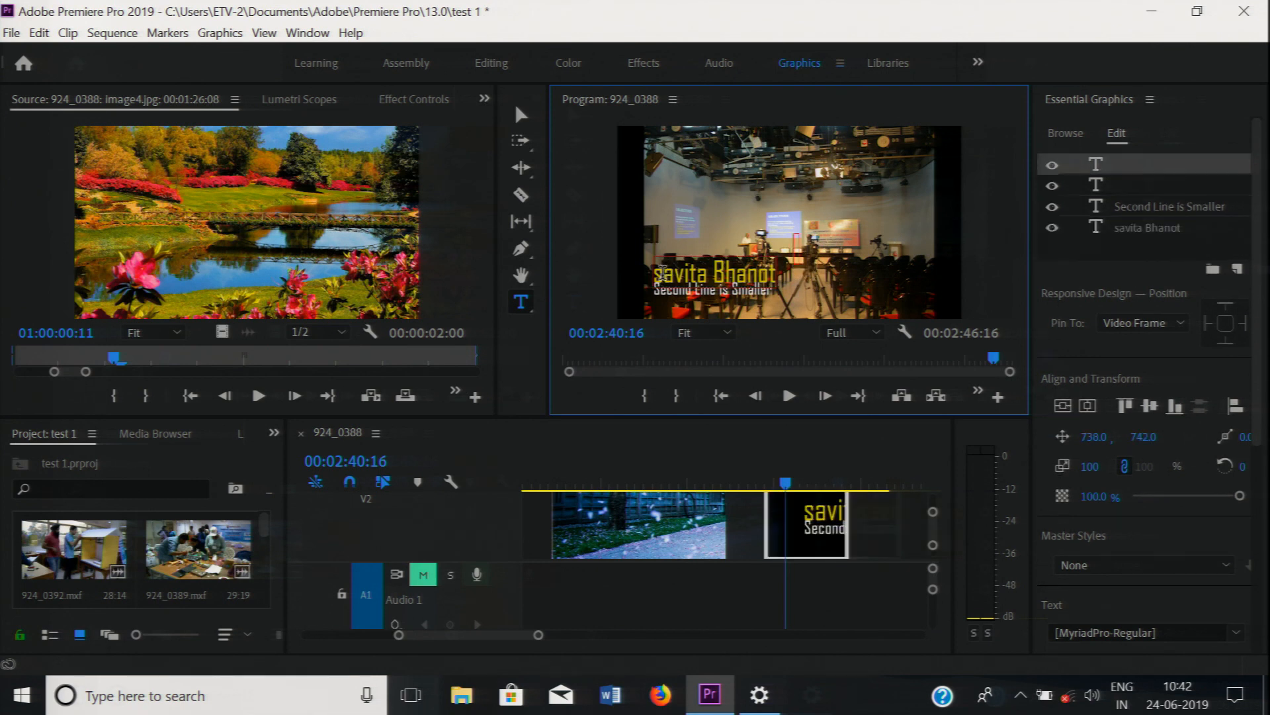
click(661, 272)
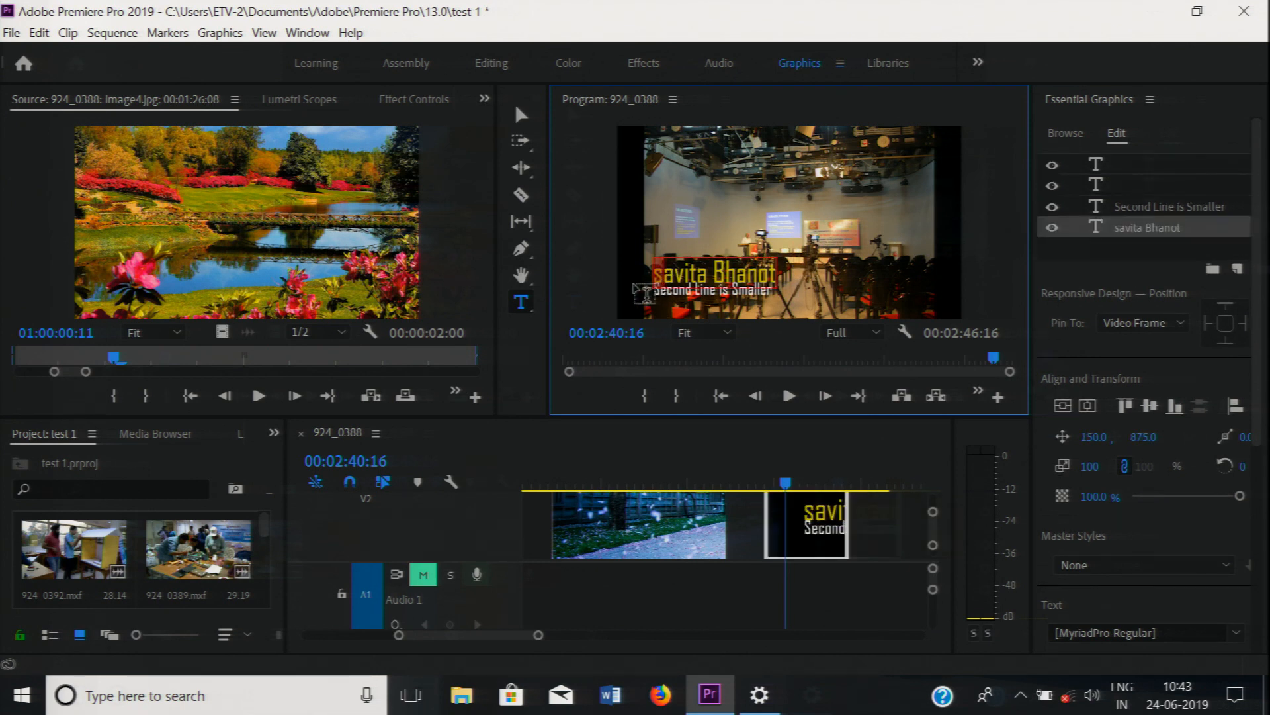
key(BackSpace)
text(S)
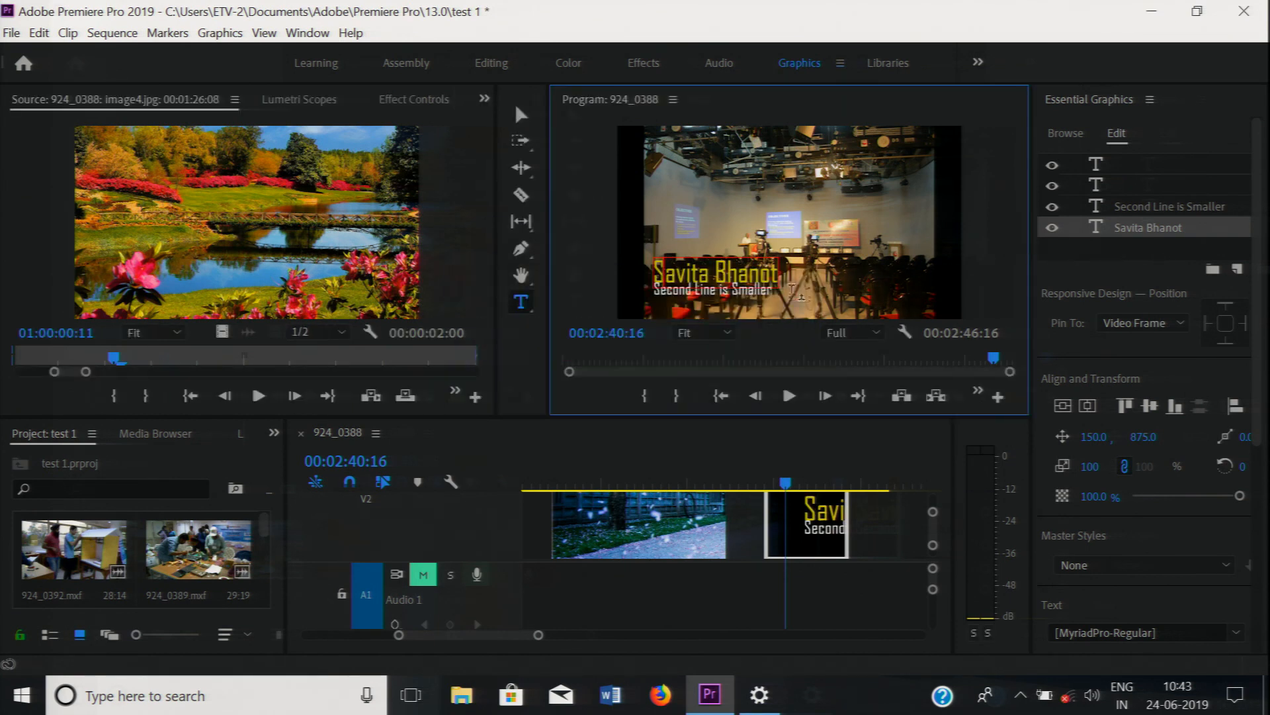
- Add vertical text reading NITTTR at the top-left of the frame
click(532, 312)
click(529, 311)
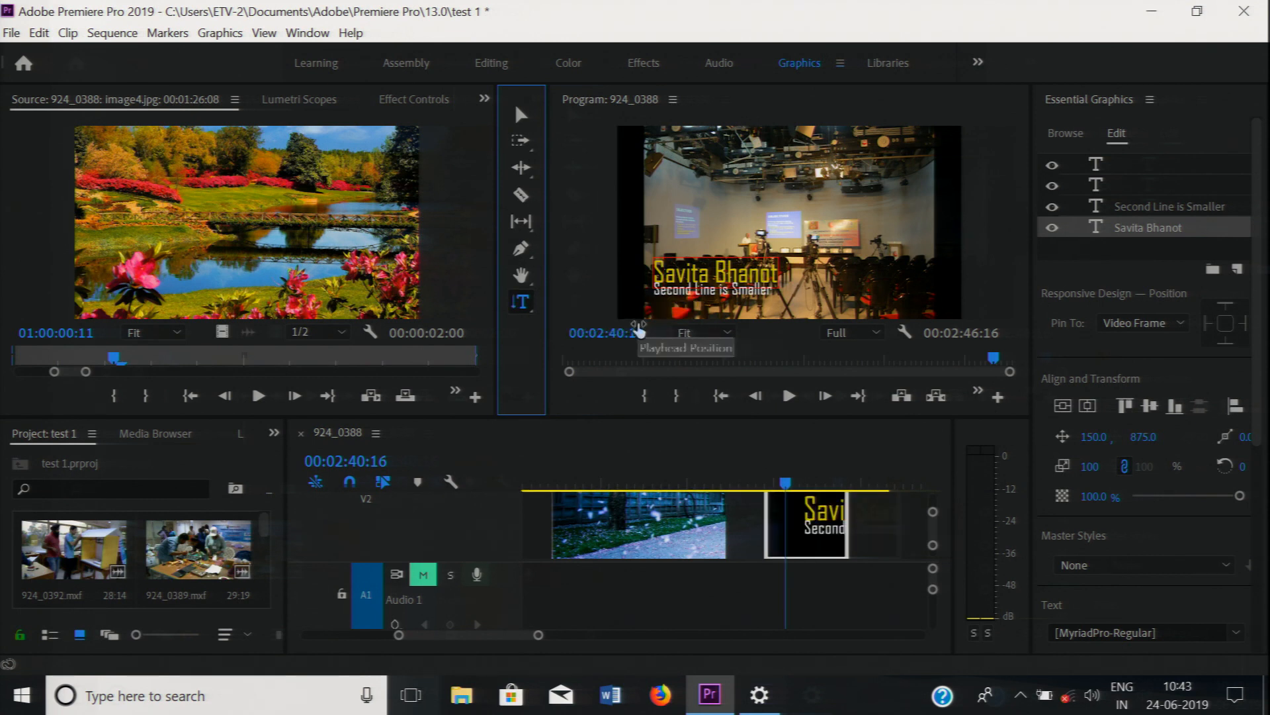
click(669, 159)
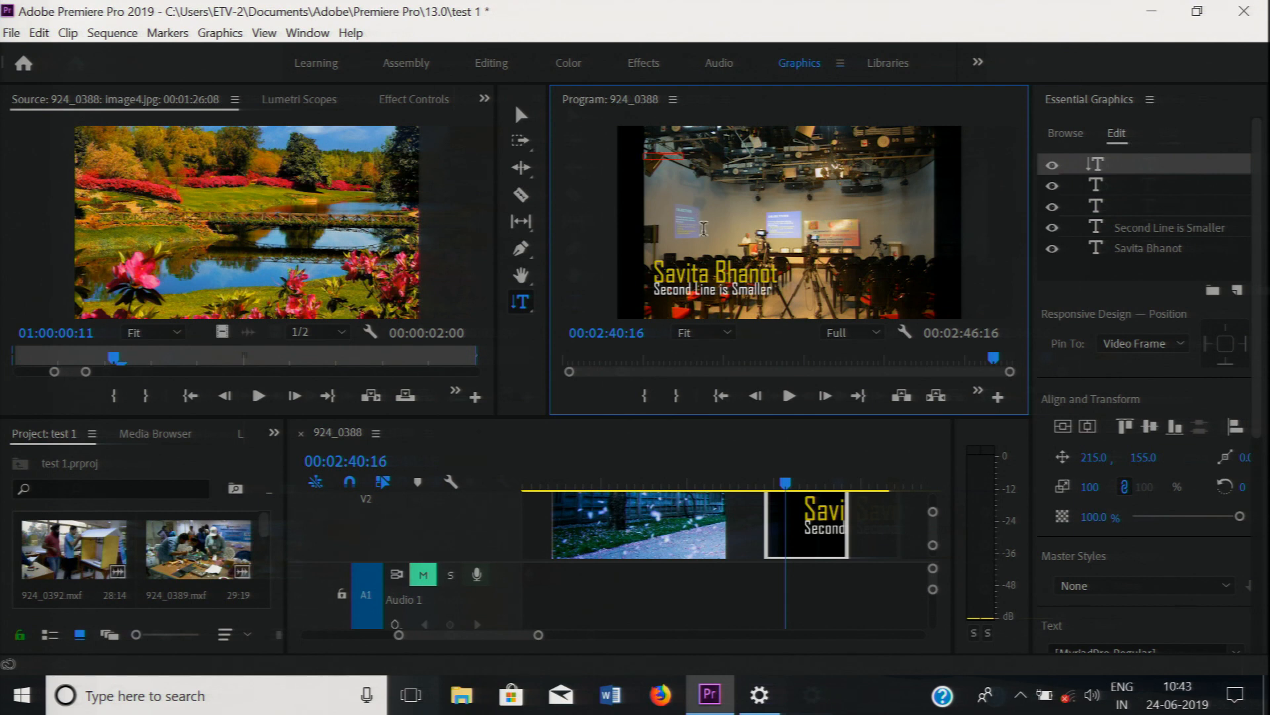
text(NITT)
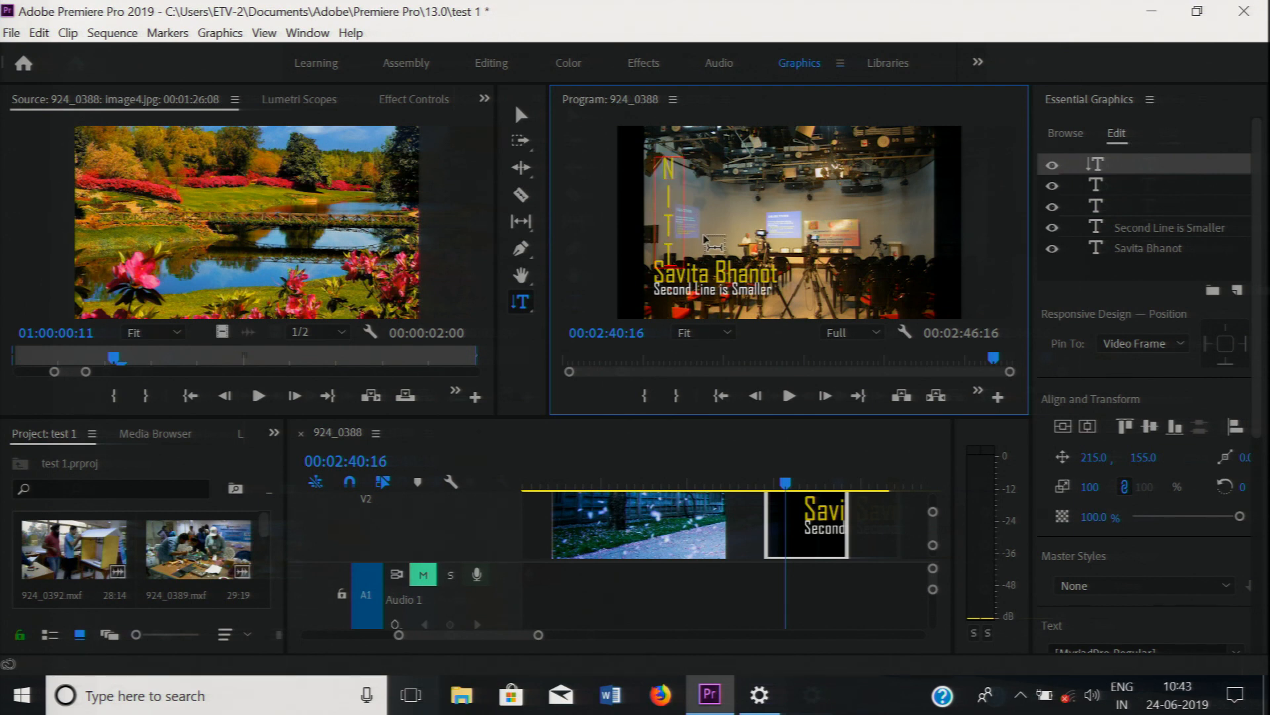
text(TR)
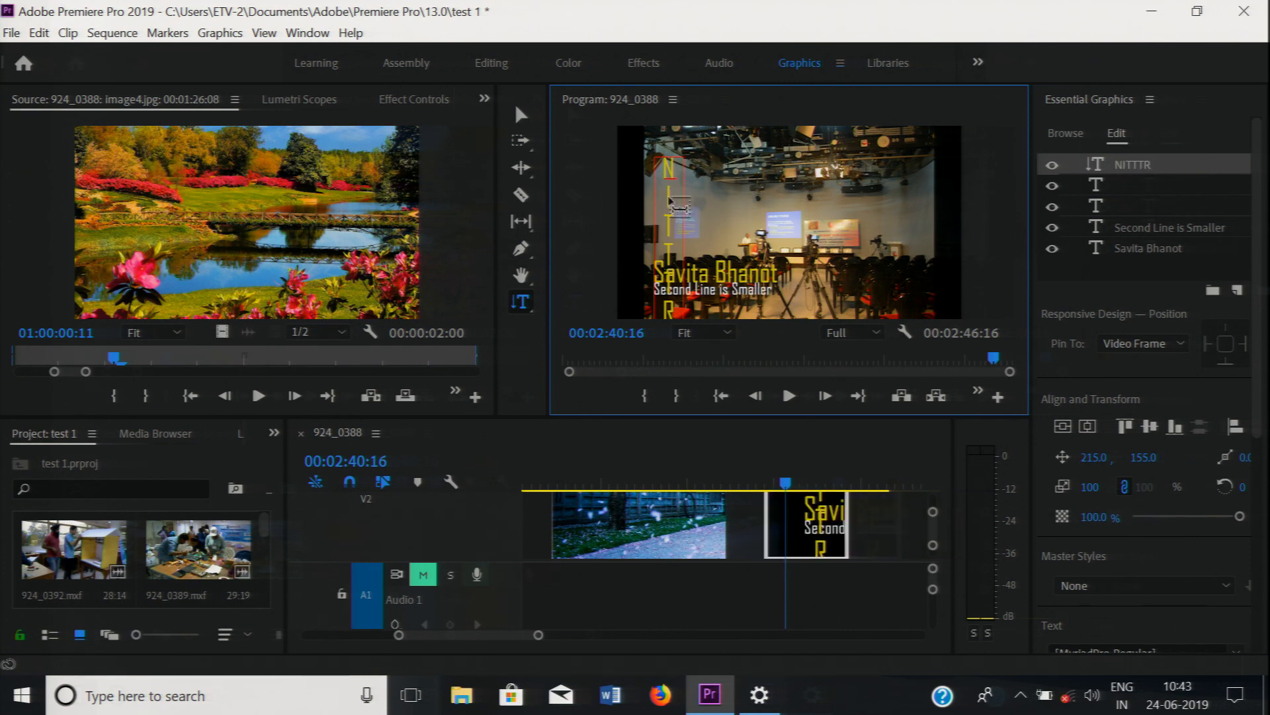
- Set the NITTTR text to size 154 in Arial Bold
double_click(675, 221)
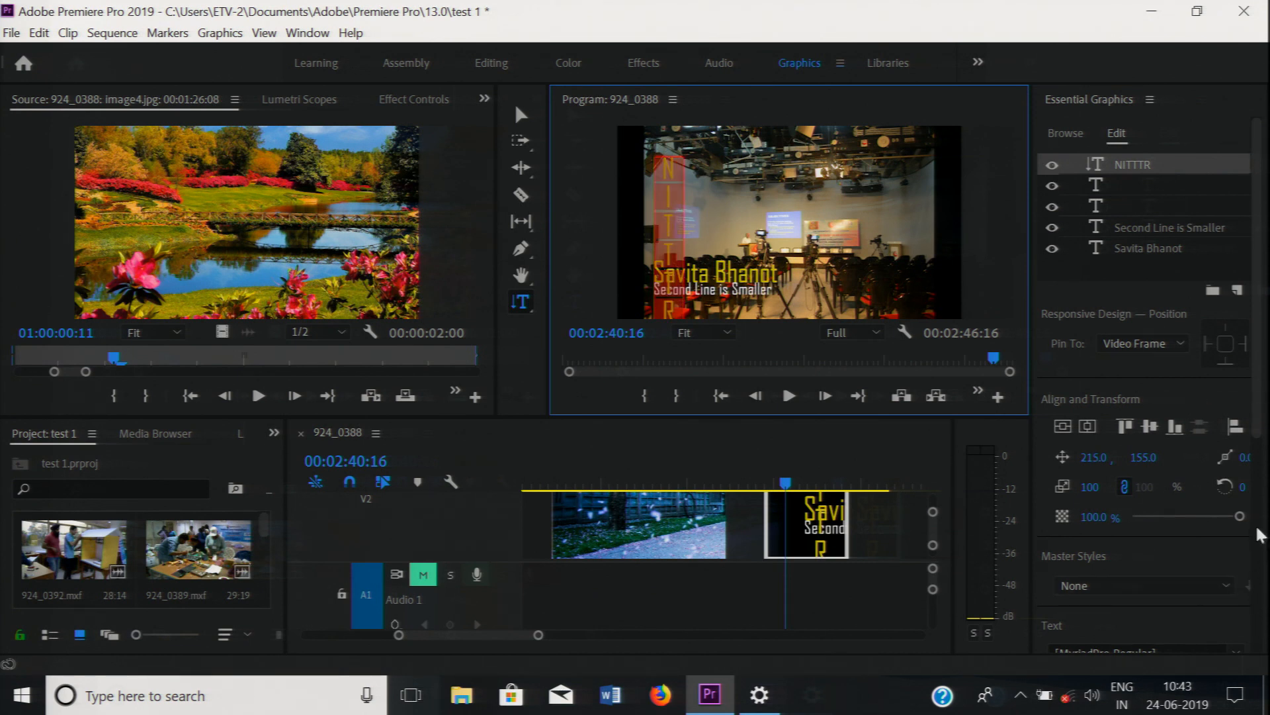
drag(1260, 415, 1260, 420)
scroll(1254, 443, down, 5)
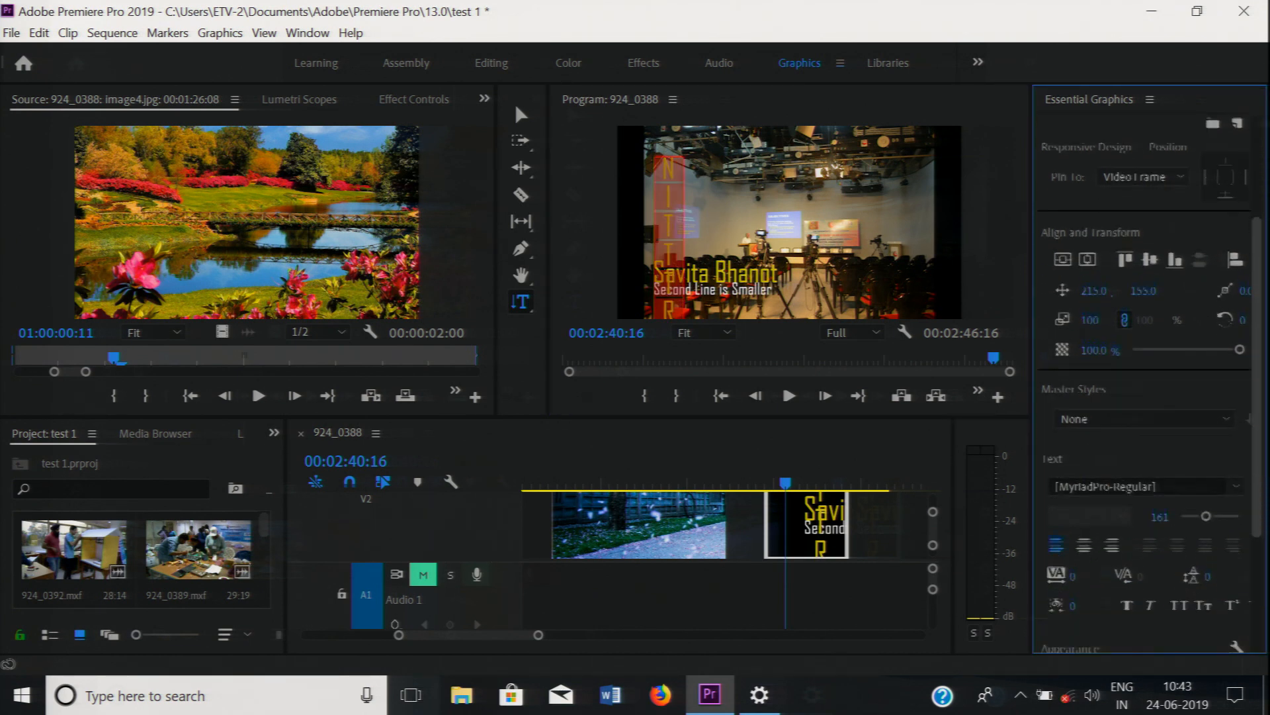
click(1208, 462)
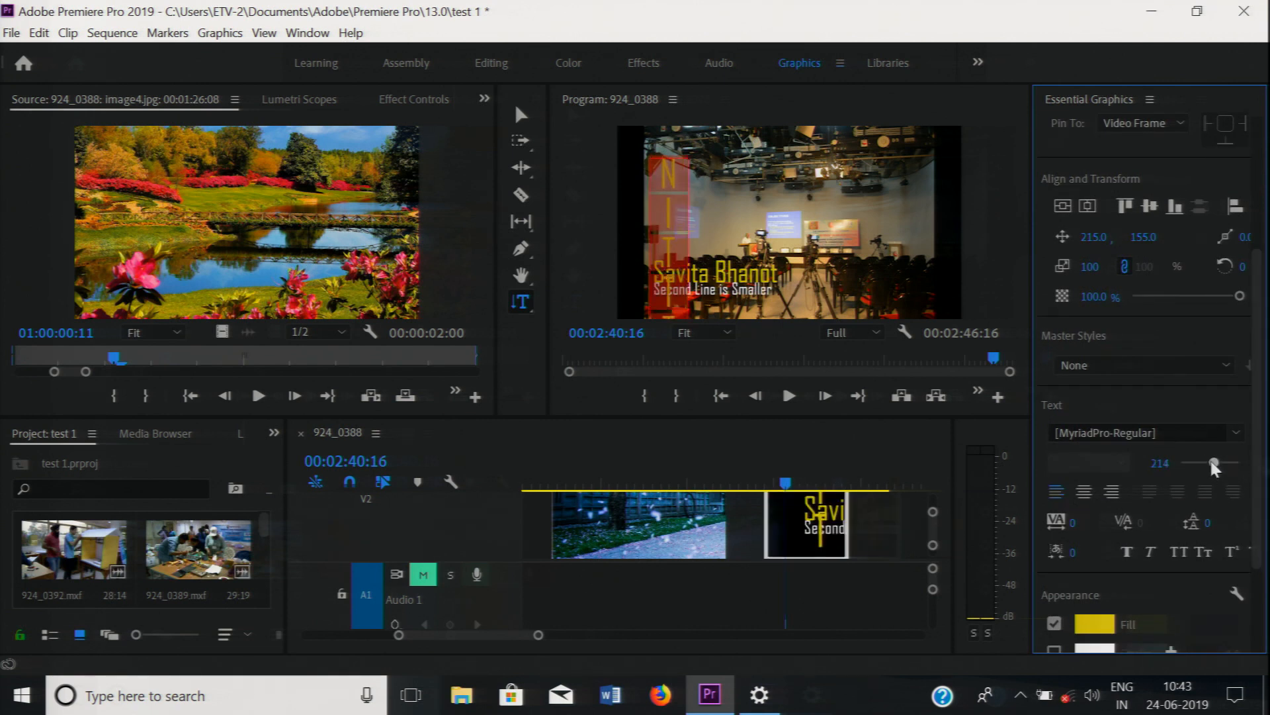
drag(1207, 464, 1203, 464)
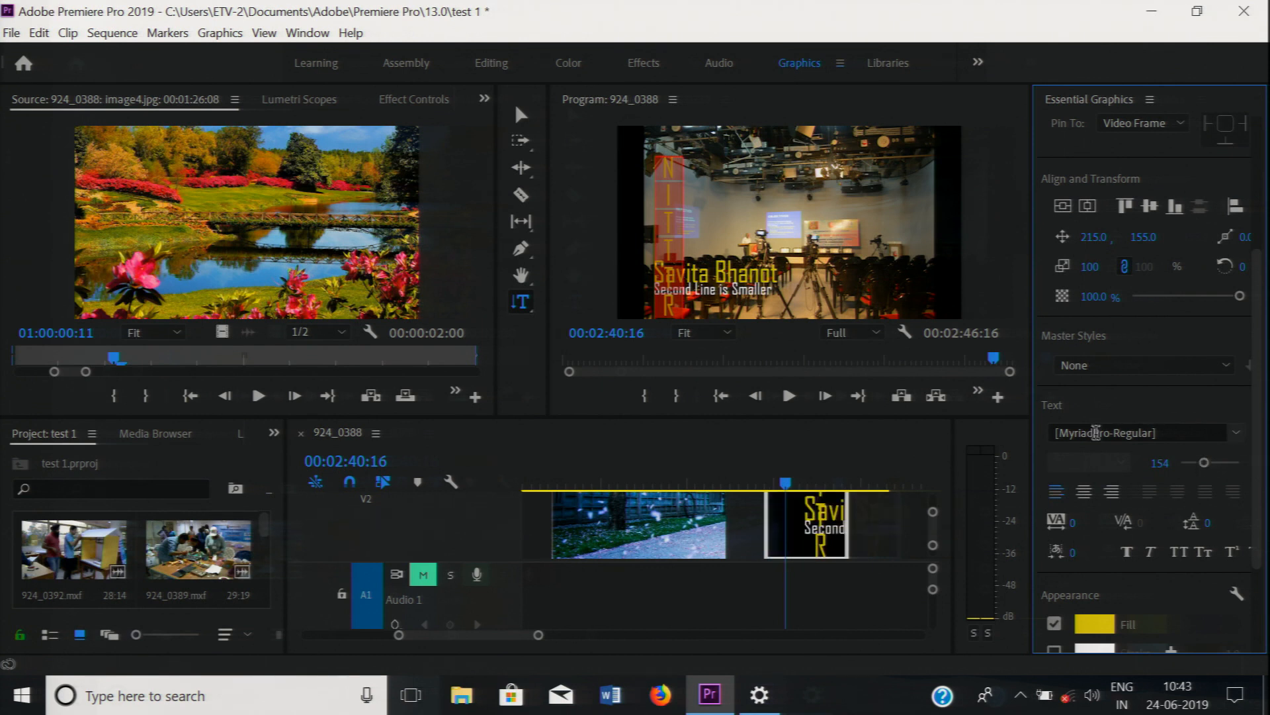
click(1236, 432)
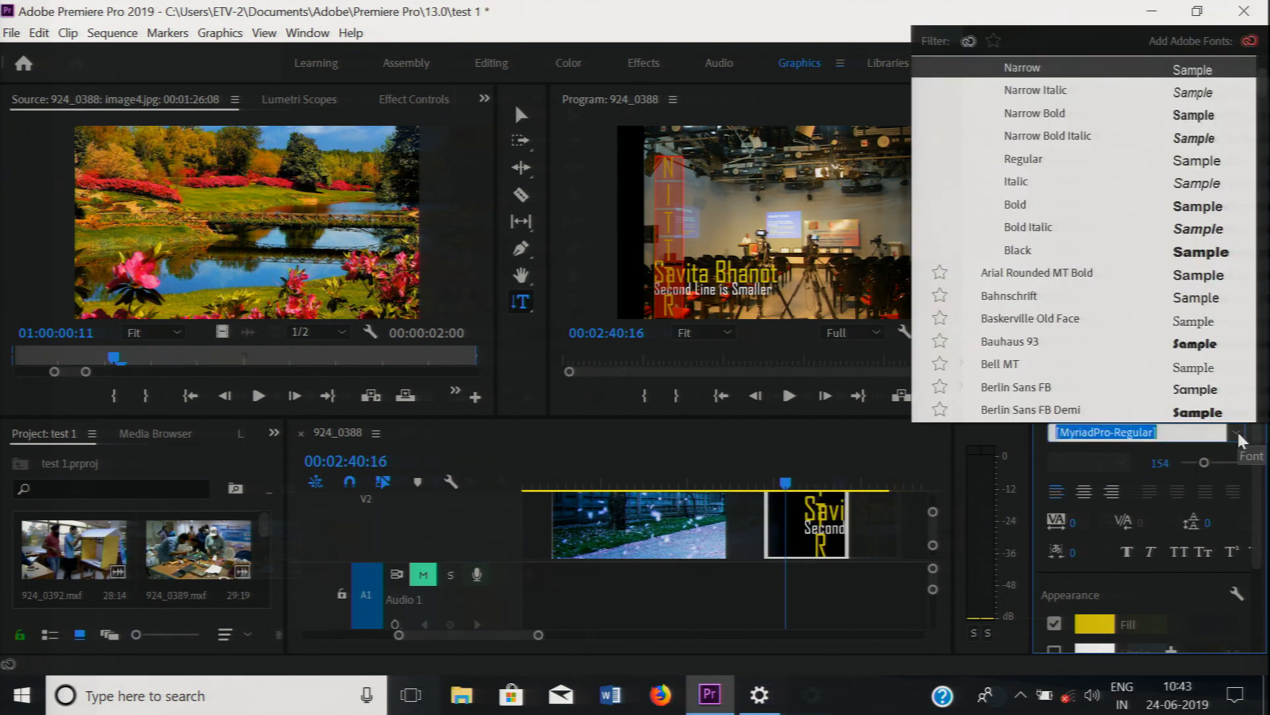
text(A)
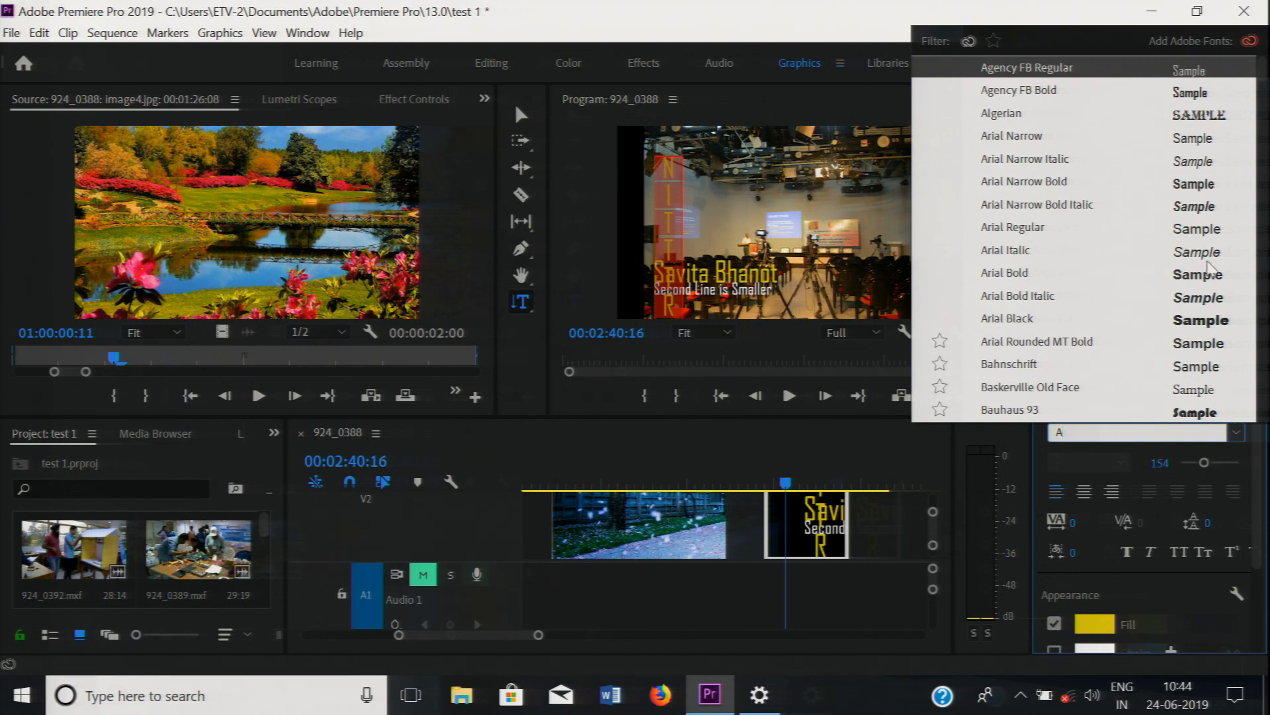
click(1029, 276)
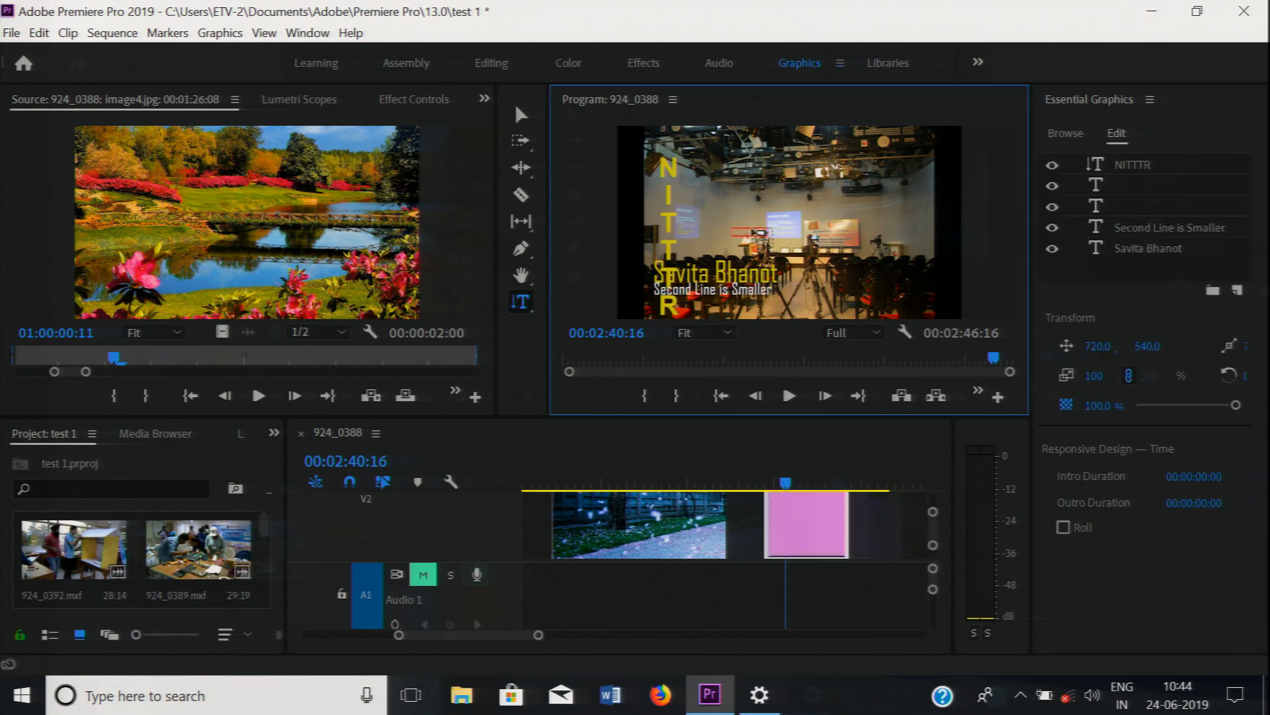
- Change the NITTTR text fill to cyan 09C6BF
click(761, 231)
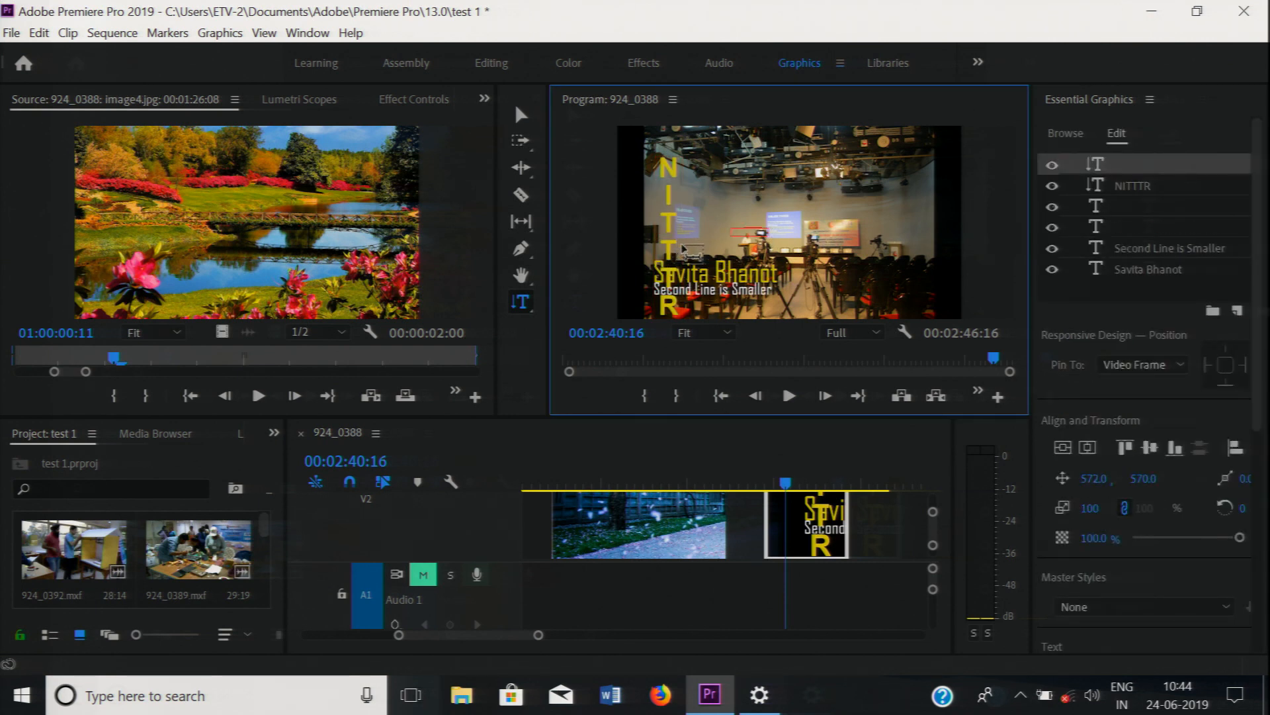
click(675, 213)
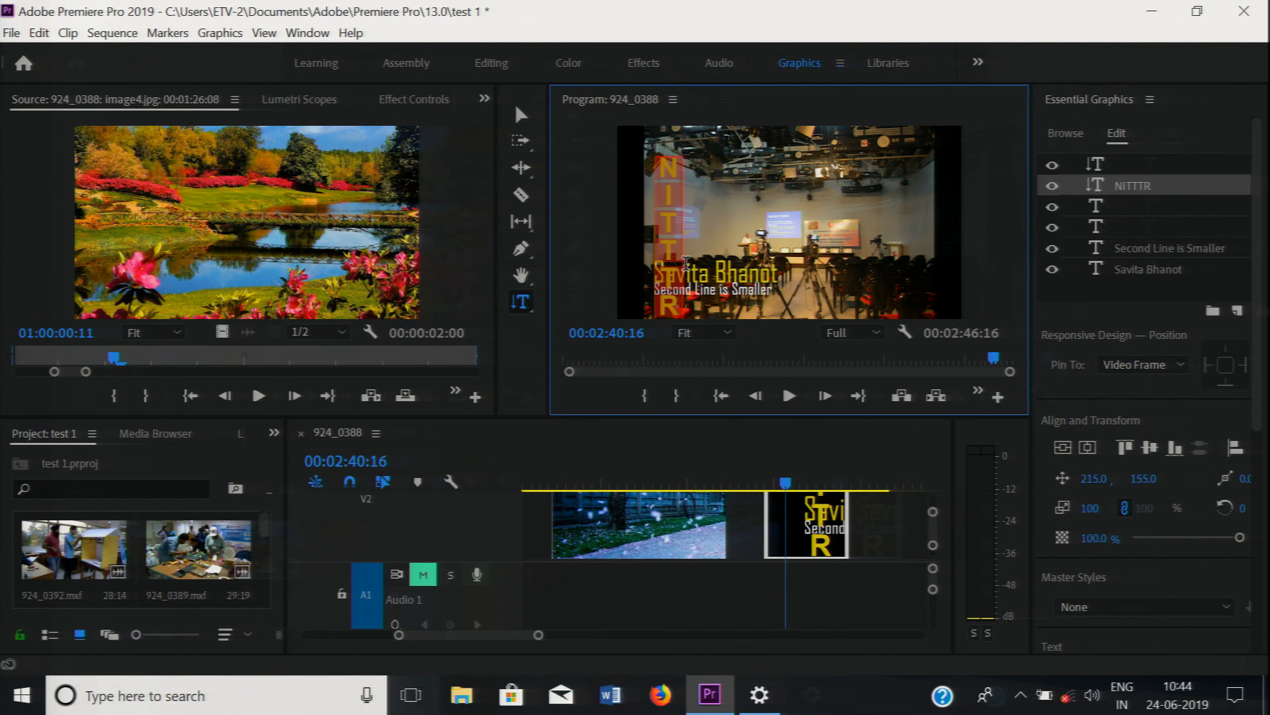
drag(1255, 419, 1265, 622)
scroll(1137, 521, down, 1)
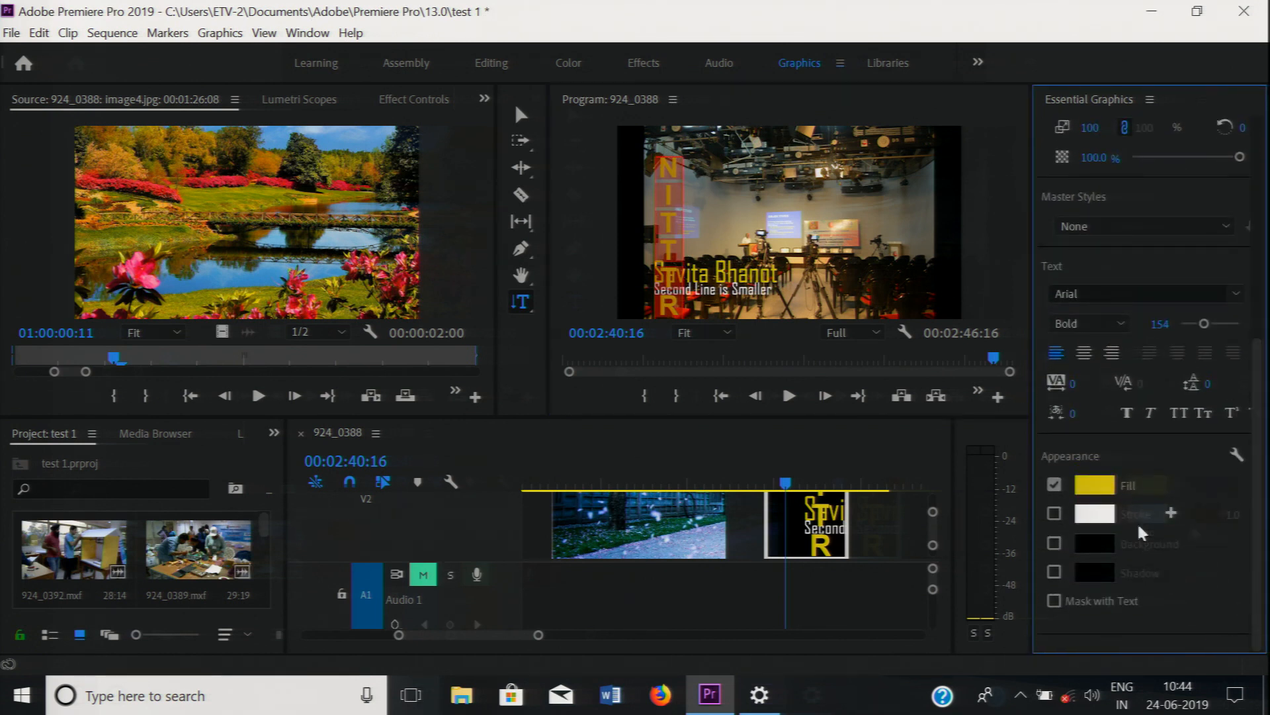
click(1103, 488)
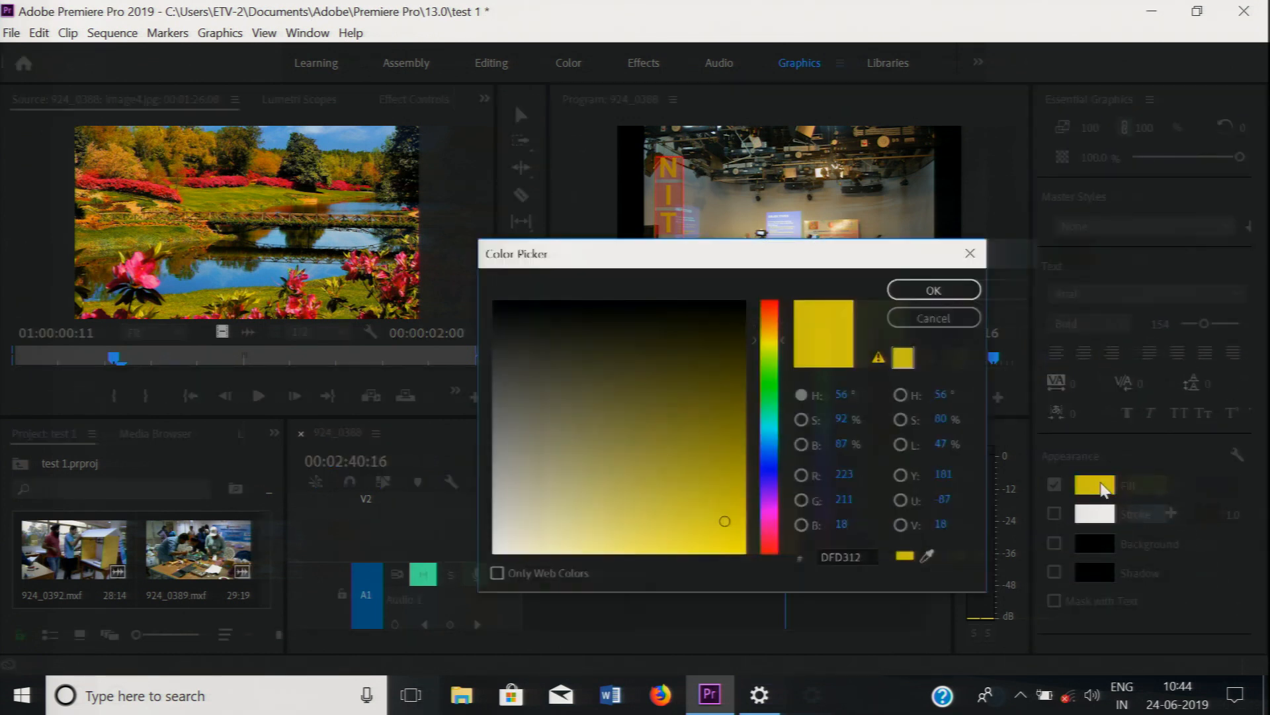
click(767, 363)
drag(722, 450, 730, 446)
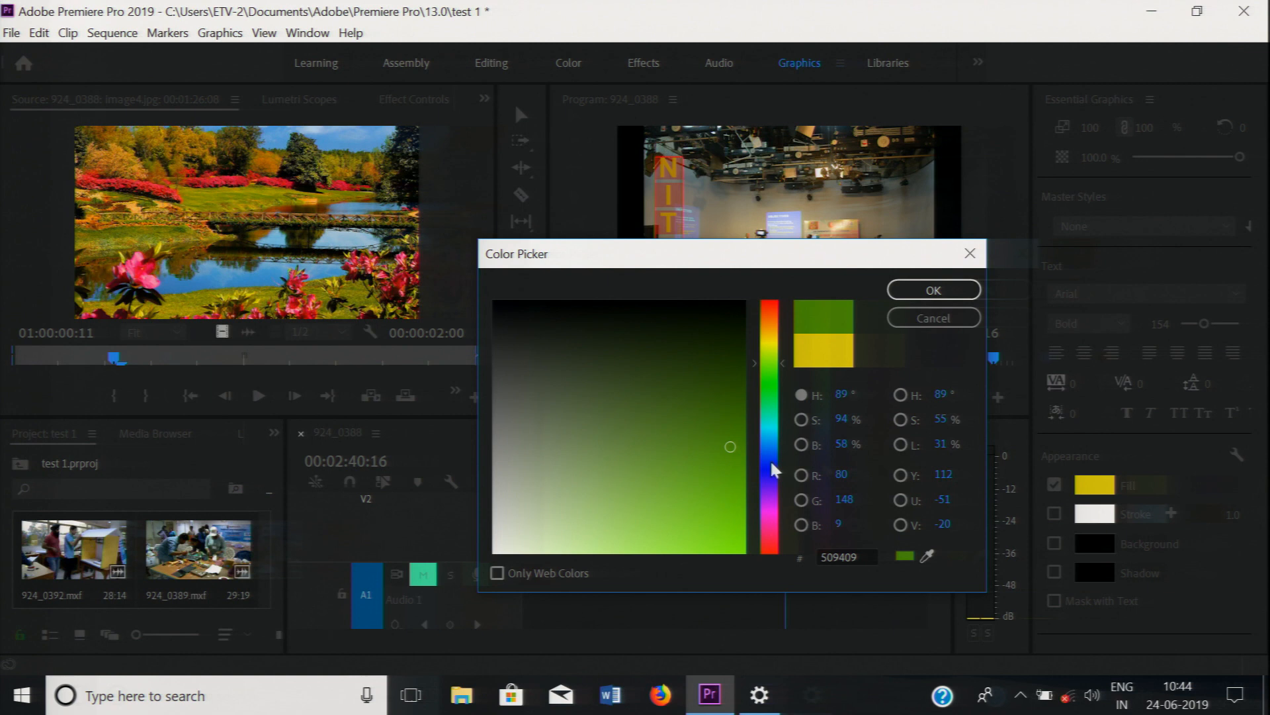
click(769, 426)
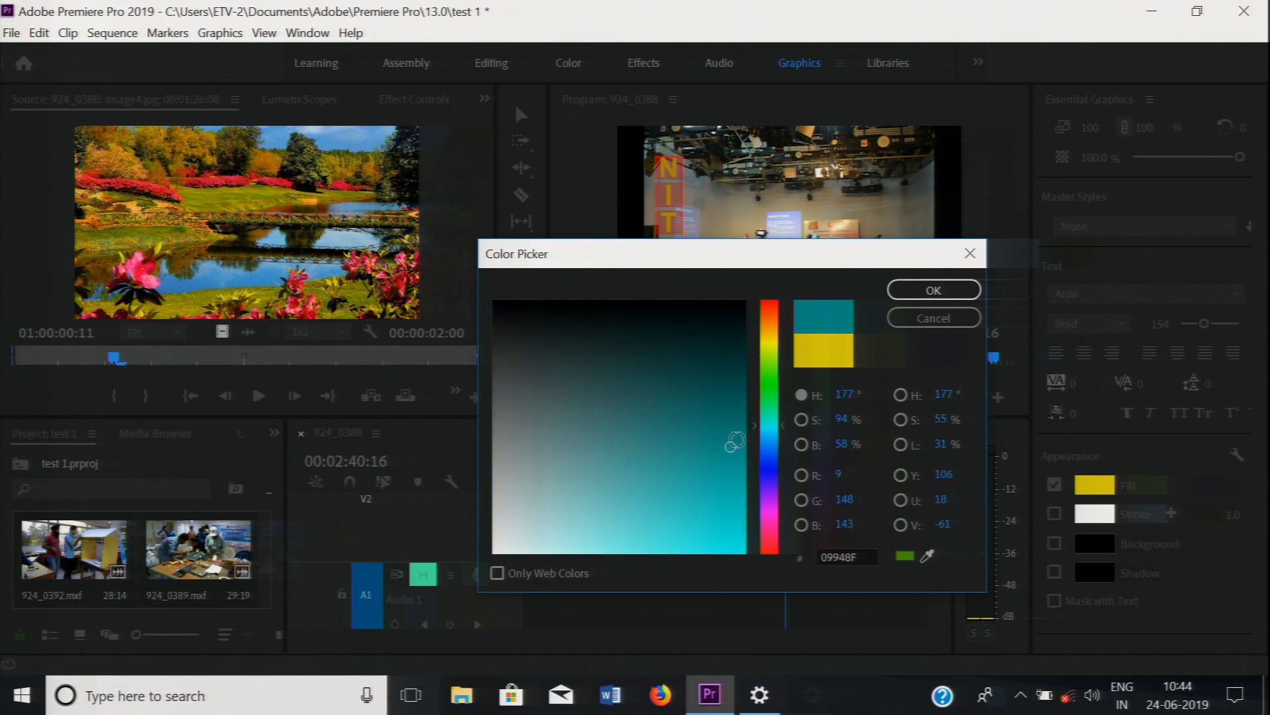
click(733, 495)
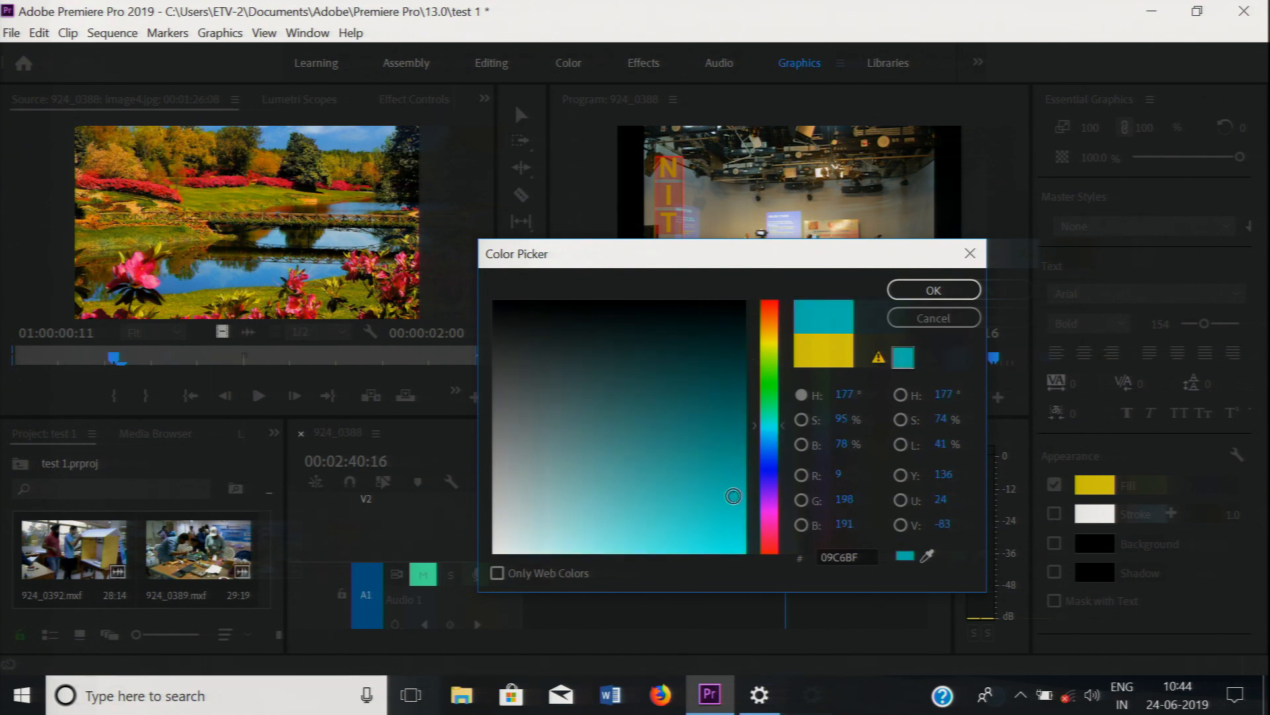
click(936, 292)
click(755, 188)
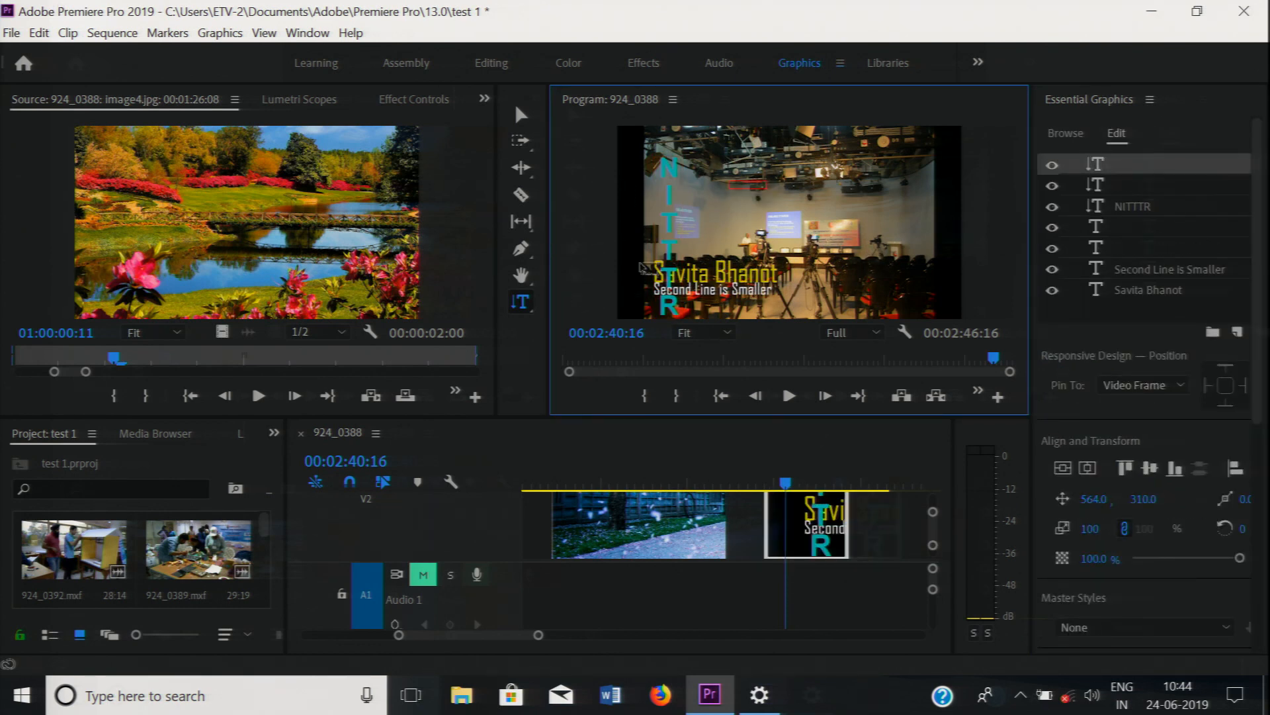
- Draw a rectangle over the name caption area with the Rectangle Tool
click(529, 257)
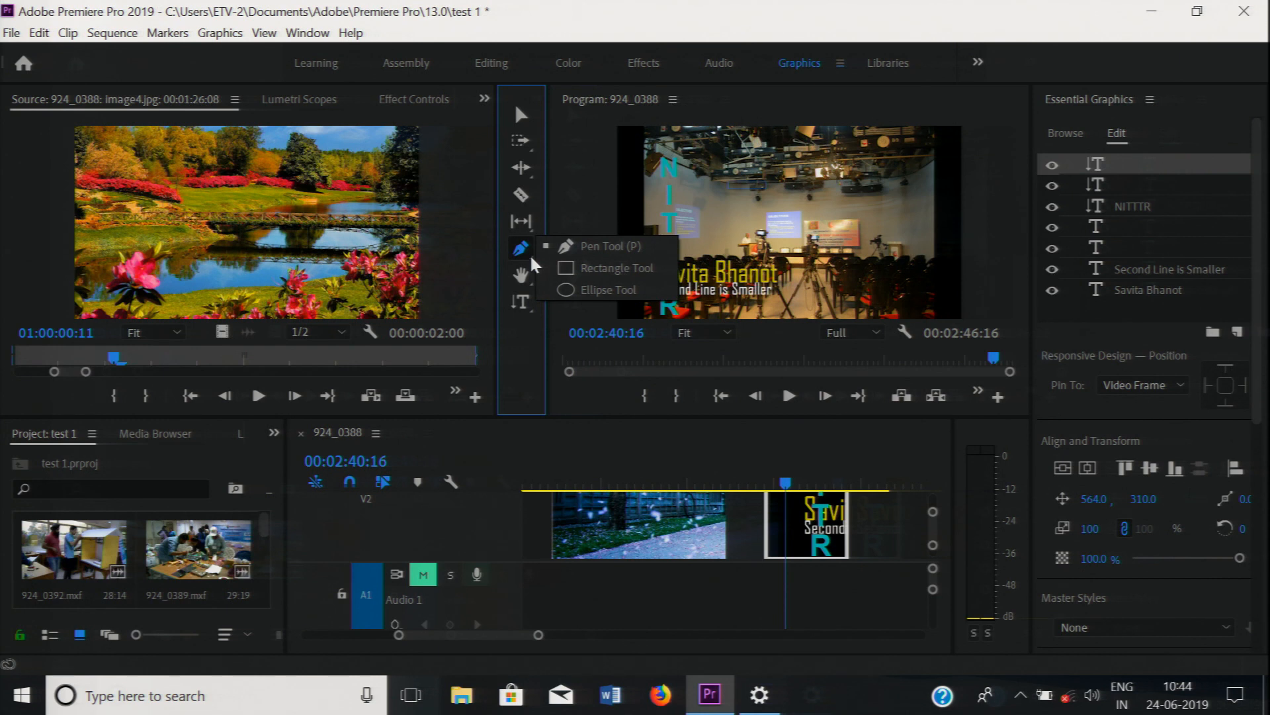
click(602, 263)
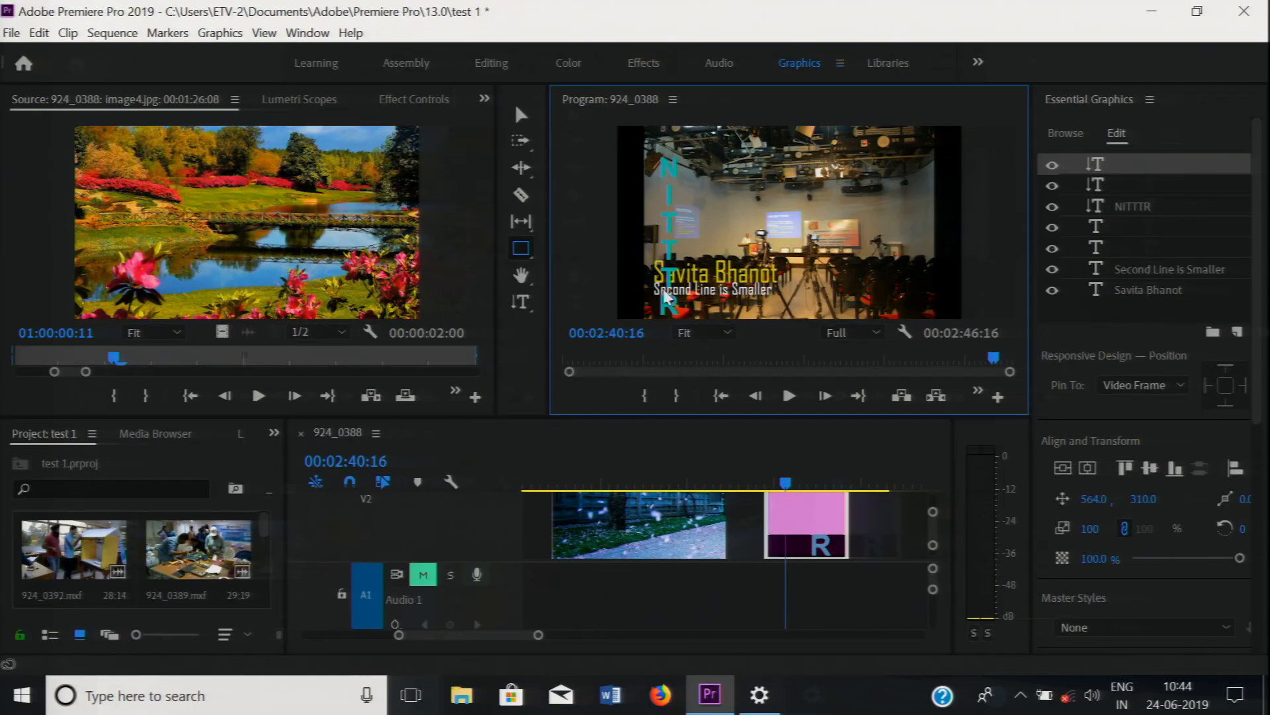
drag(648, 259, 819, 302)
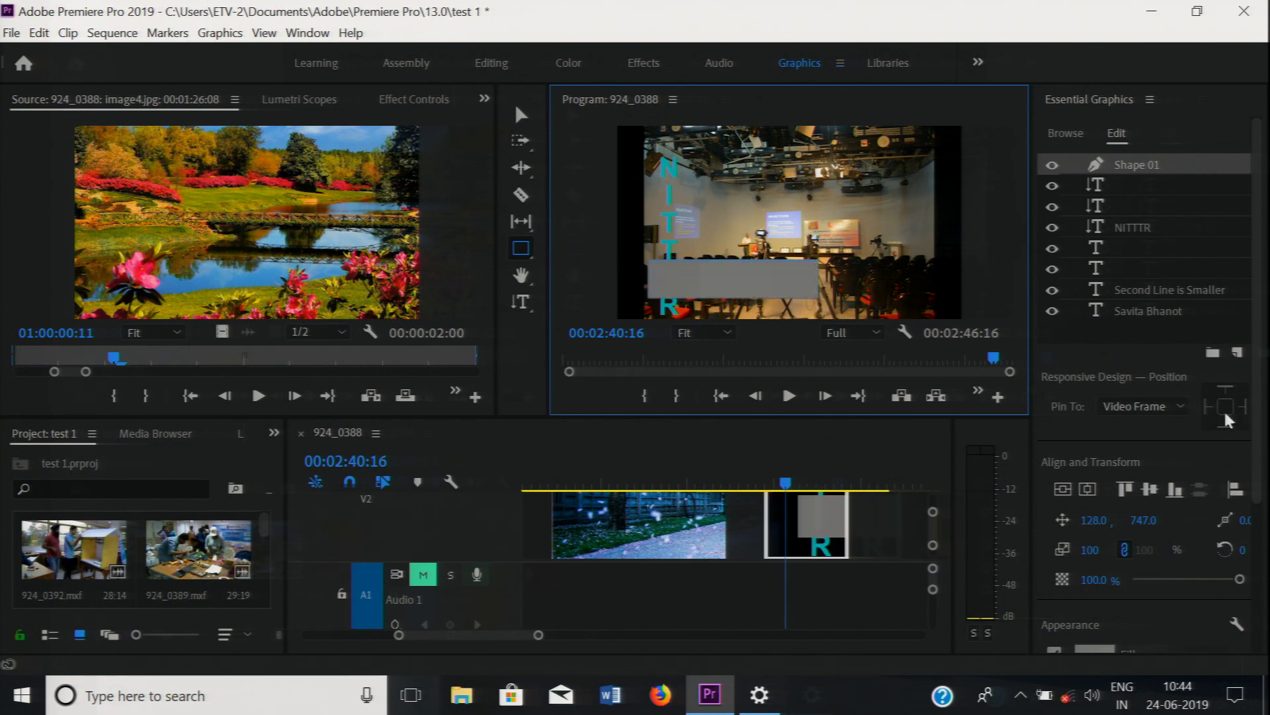
- Move Shape 01 below the caption text layers and reselect it
click(1259, 438)
scroll(1261, 438, down, 1)
scroll(1260, 438, up, 1)
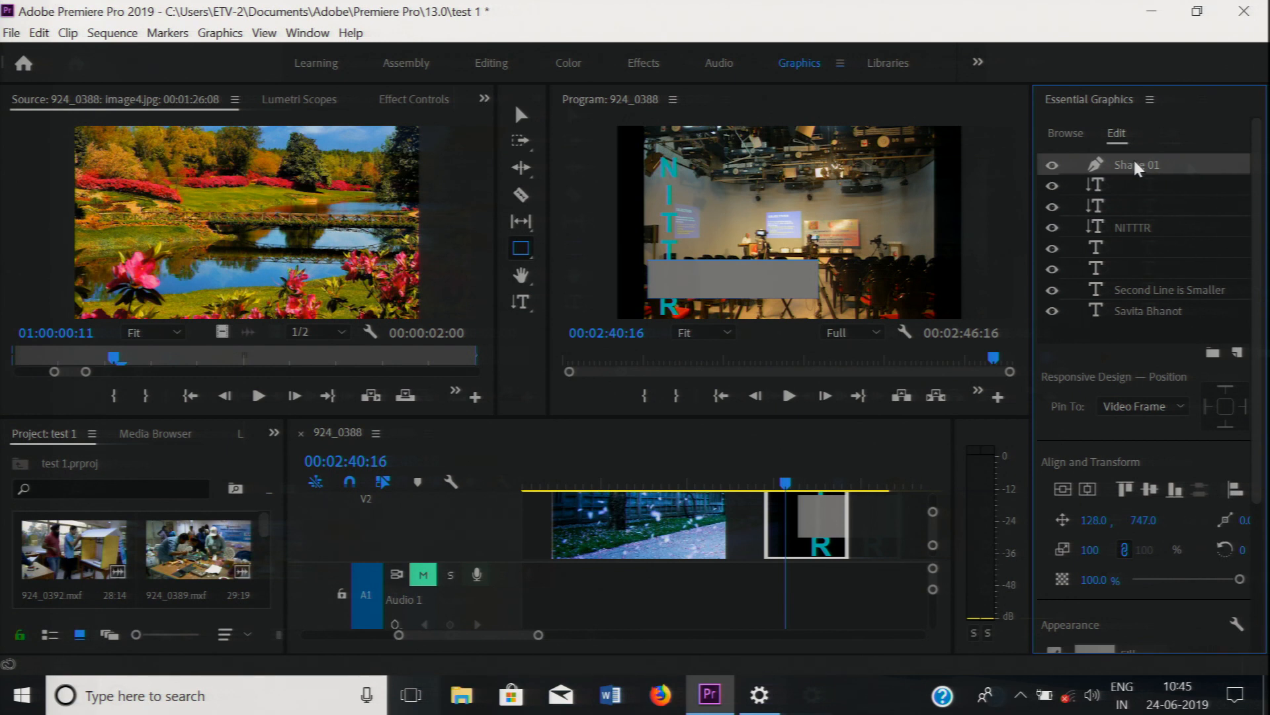
drag(1116, 157, 1115, 315)
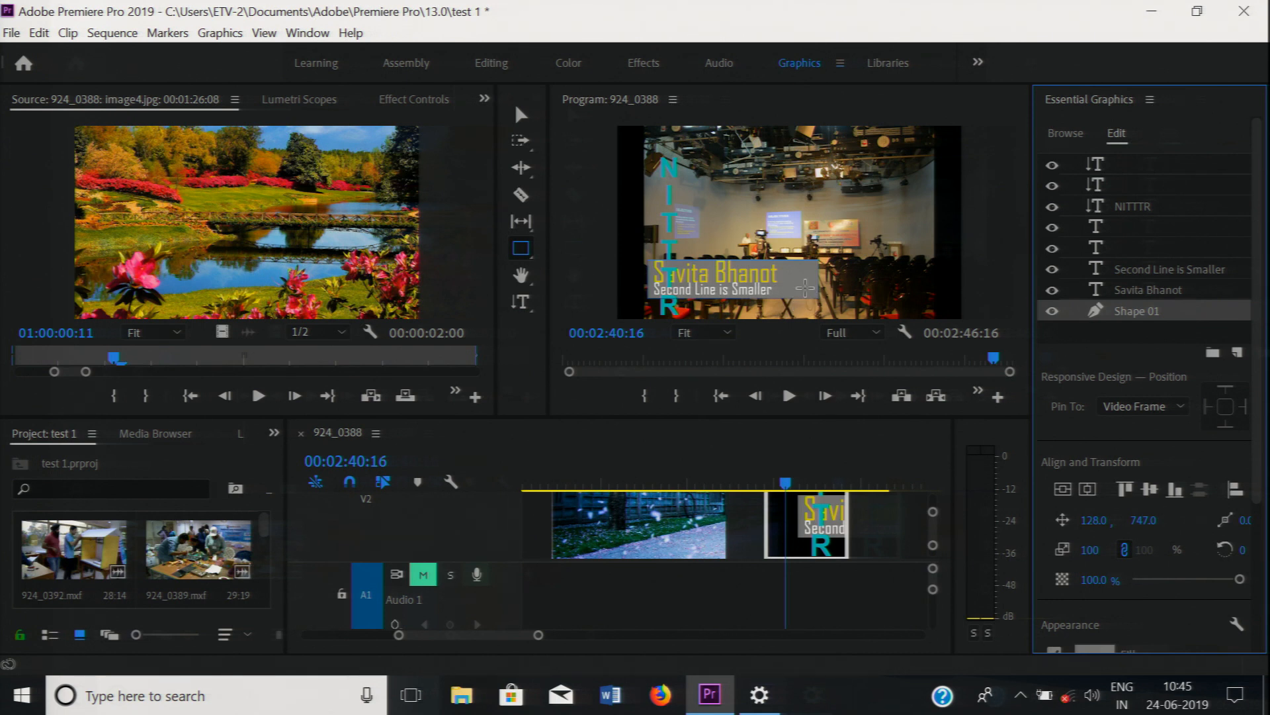
click(799, 278)
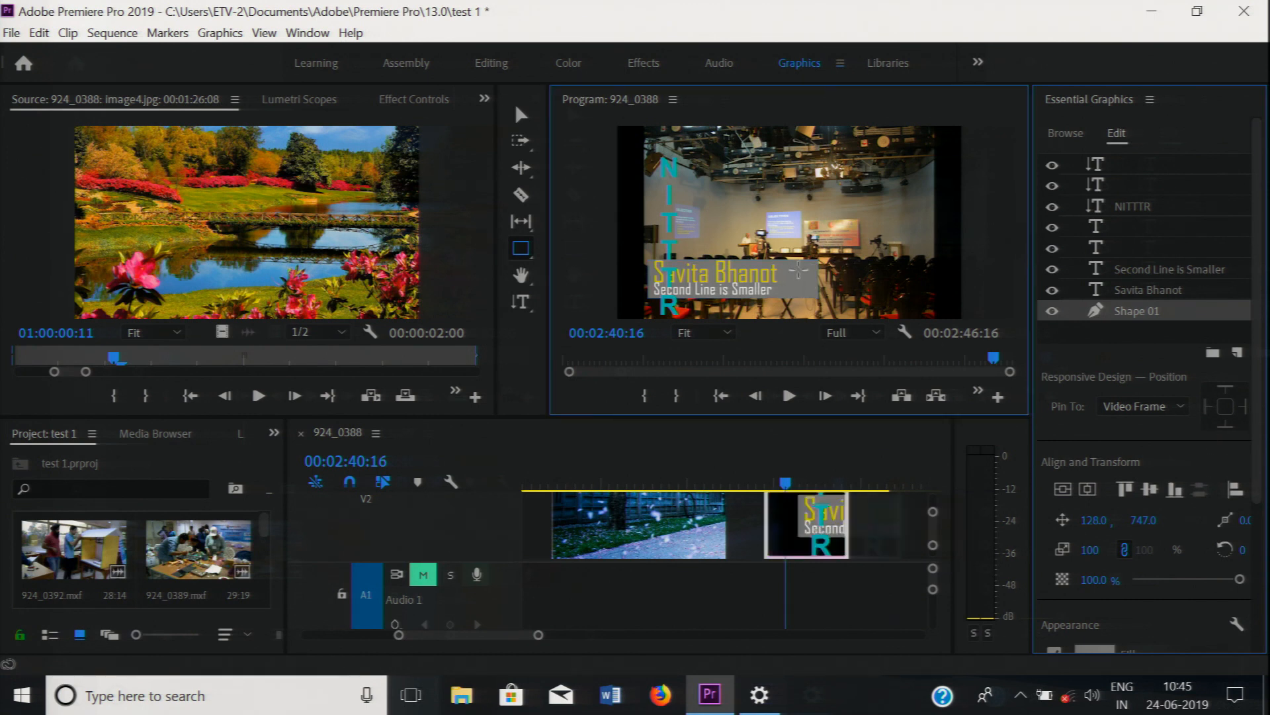
click(1123, 308)
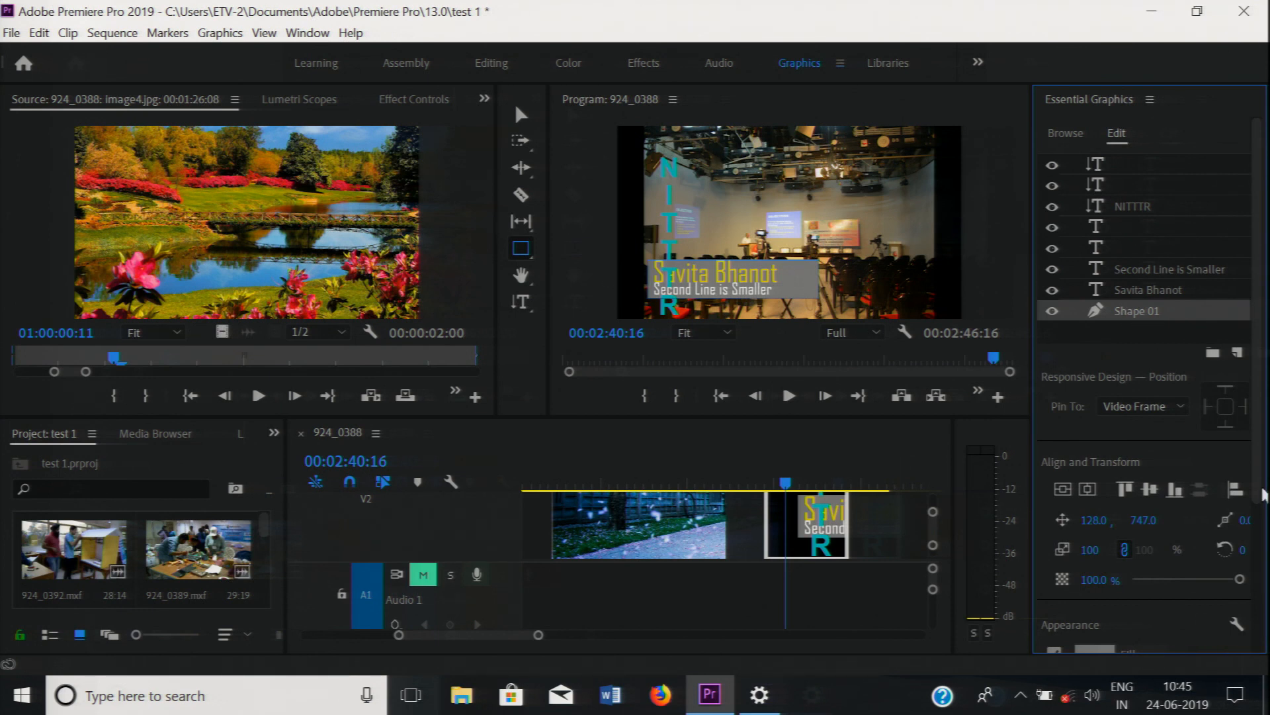
- Give the rectangle a bright green fill as a first try
scroll(1260, 493, down, 5)
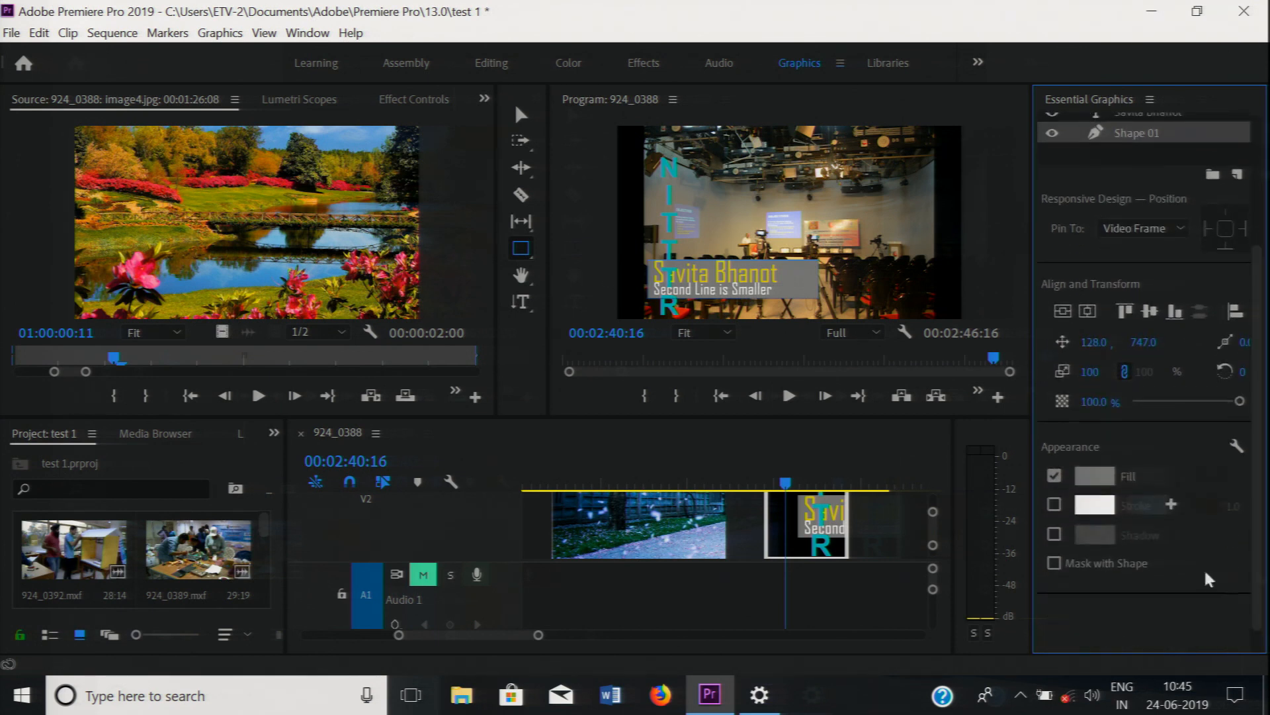
click(1098, 479)
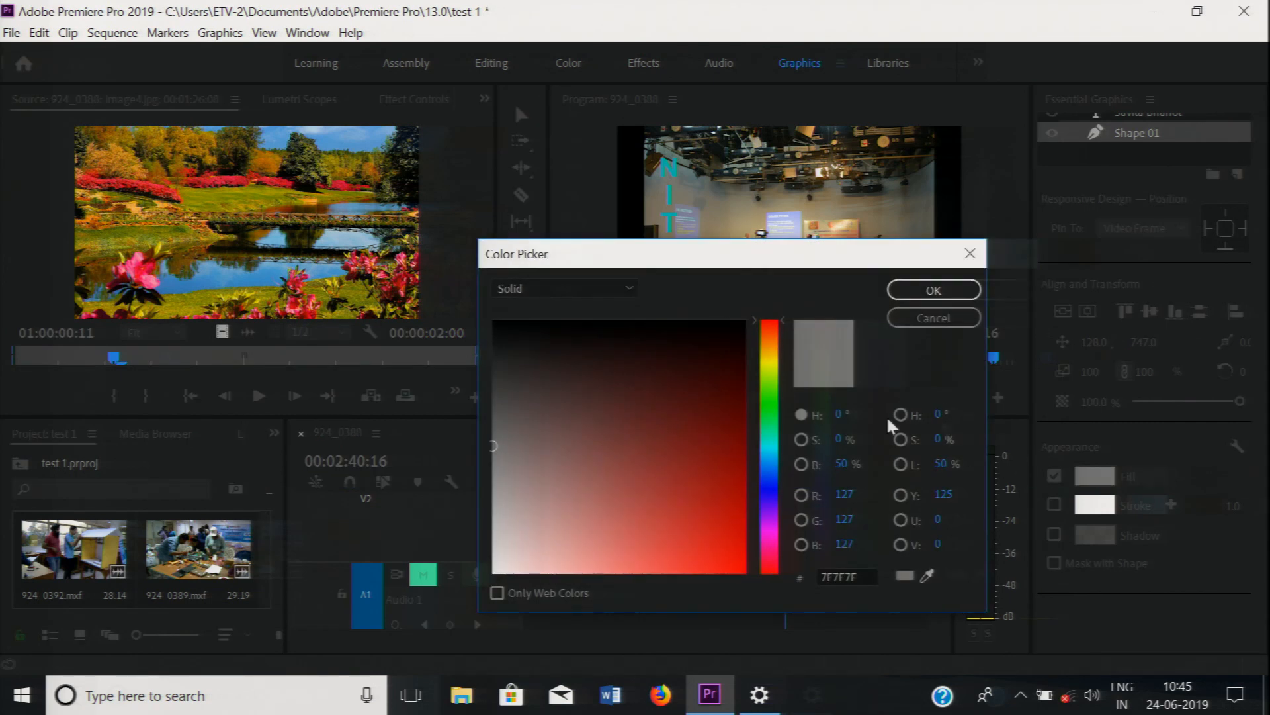
click(769, 403)
drag(717, 526, 730, 536)
click(934, 290)
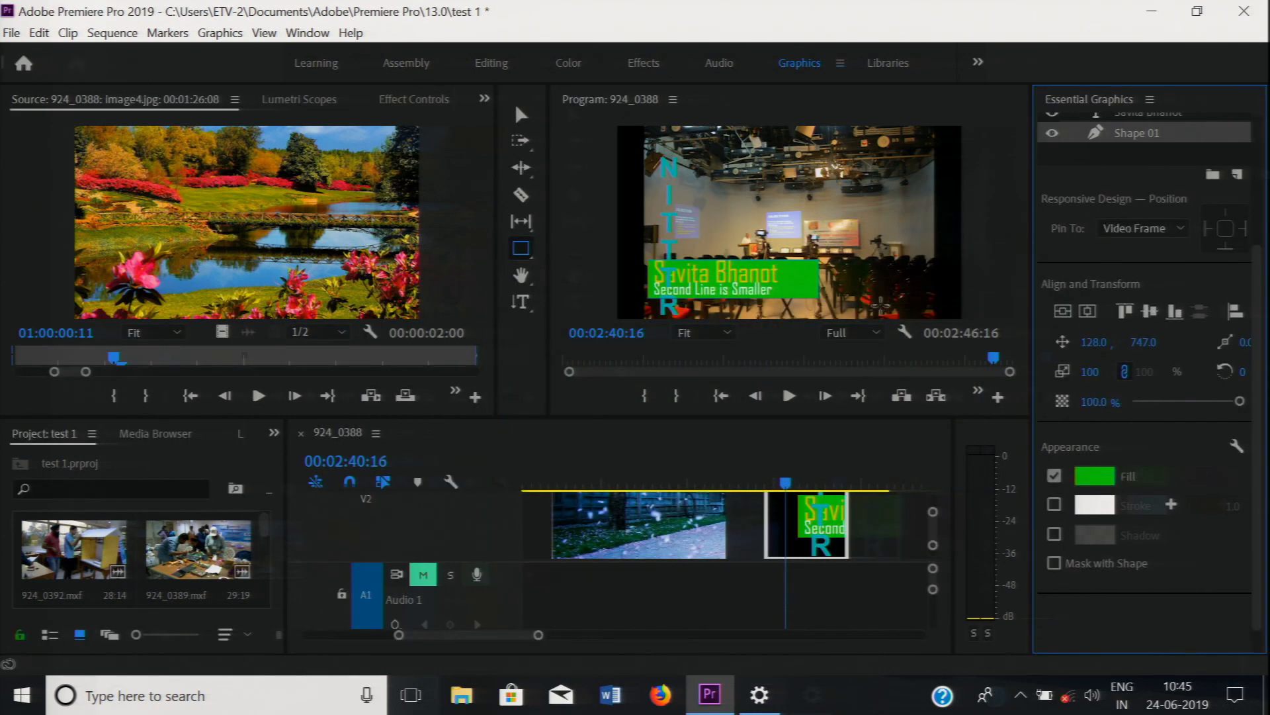
click(858, 310)
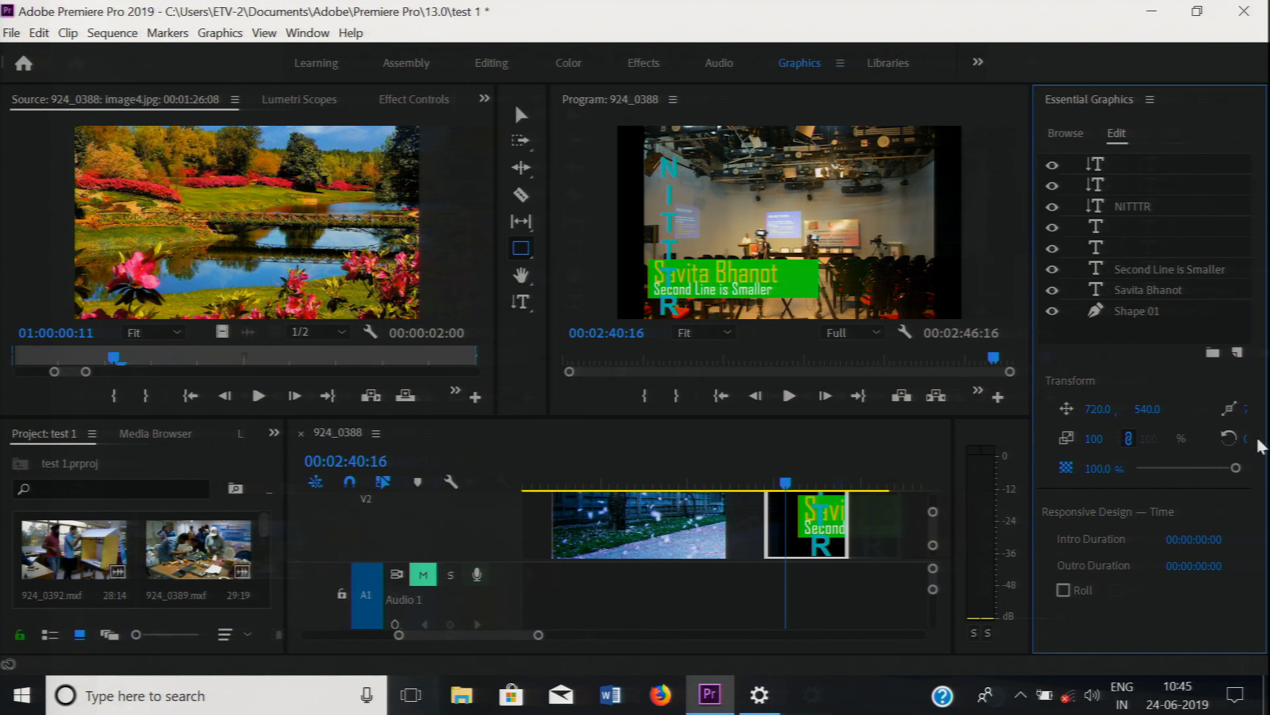
- Add a white stroke of width 31 and change the rectangle fill to red EF260D
click(1249, 312)
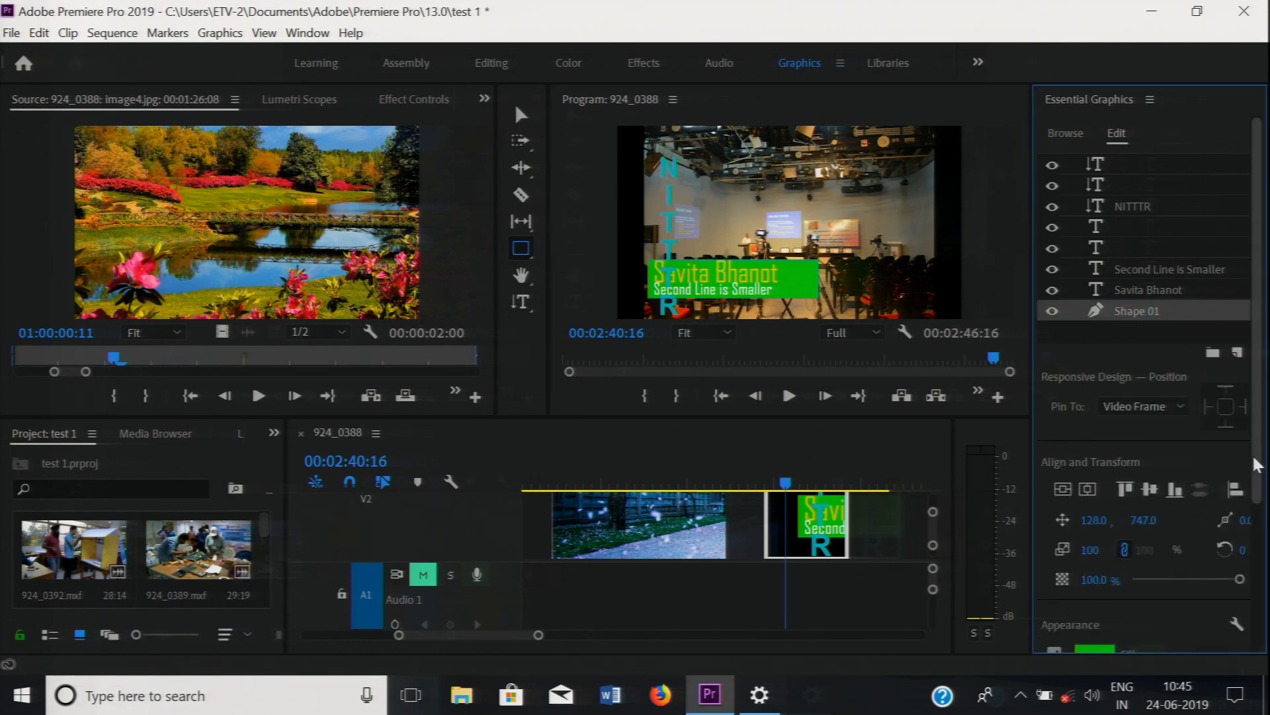
scroll(1250, 454, down, 3)
click(1053, 508)
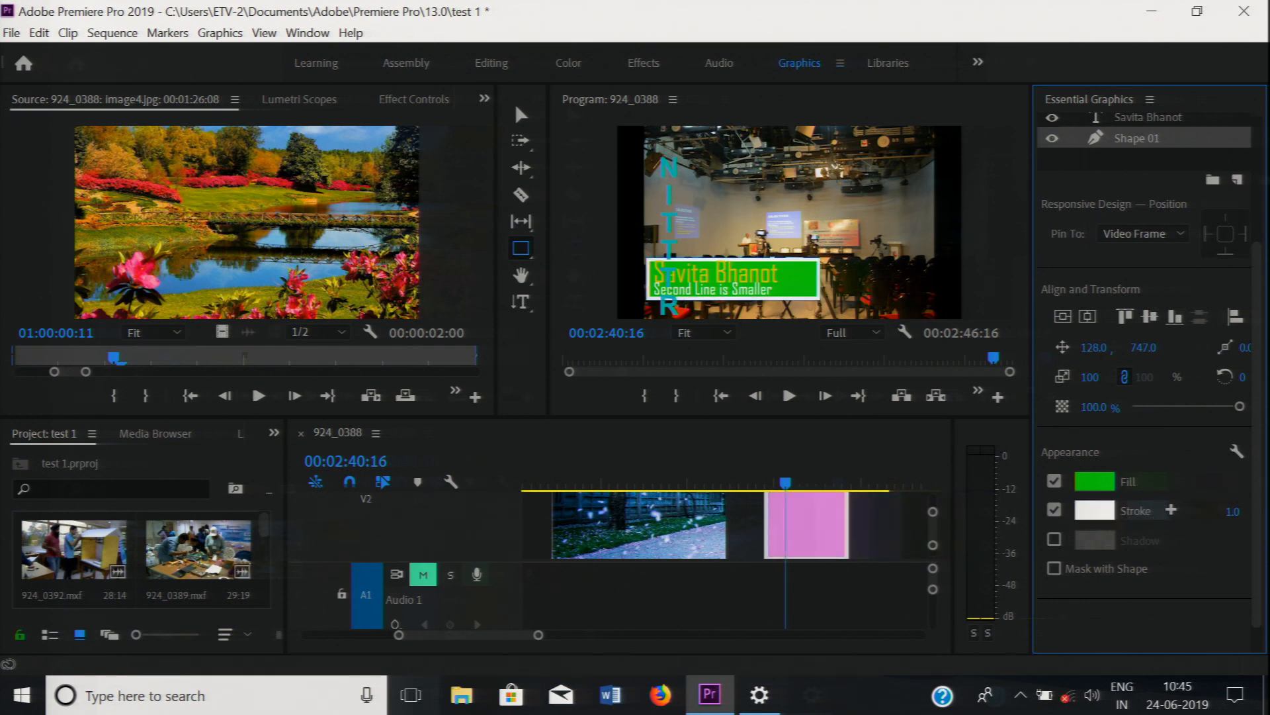
drag(1232, 511, 1251, 511)
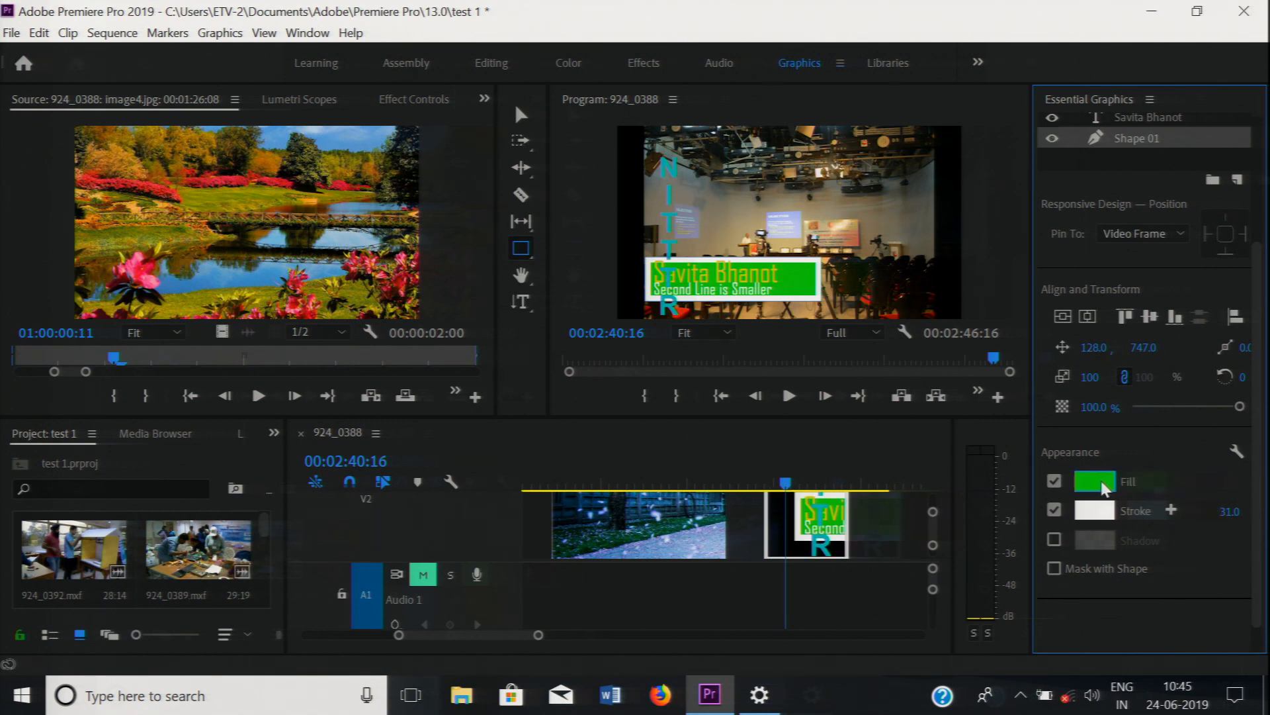
click(1098, 483)
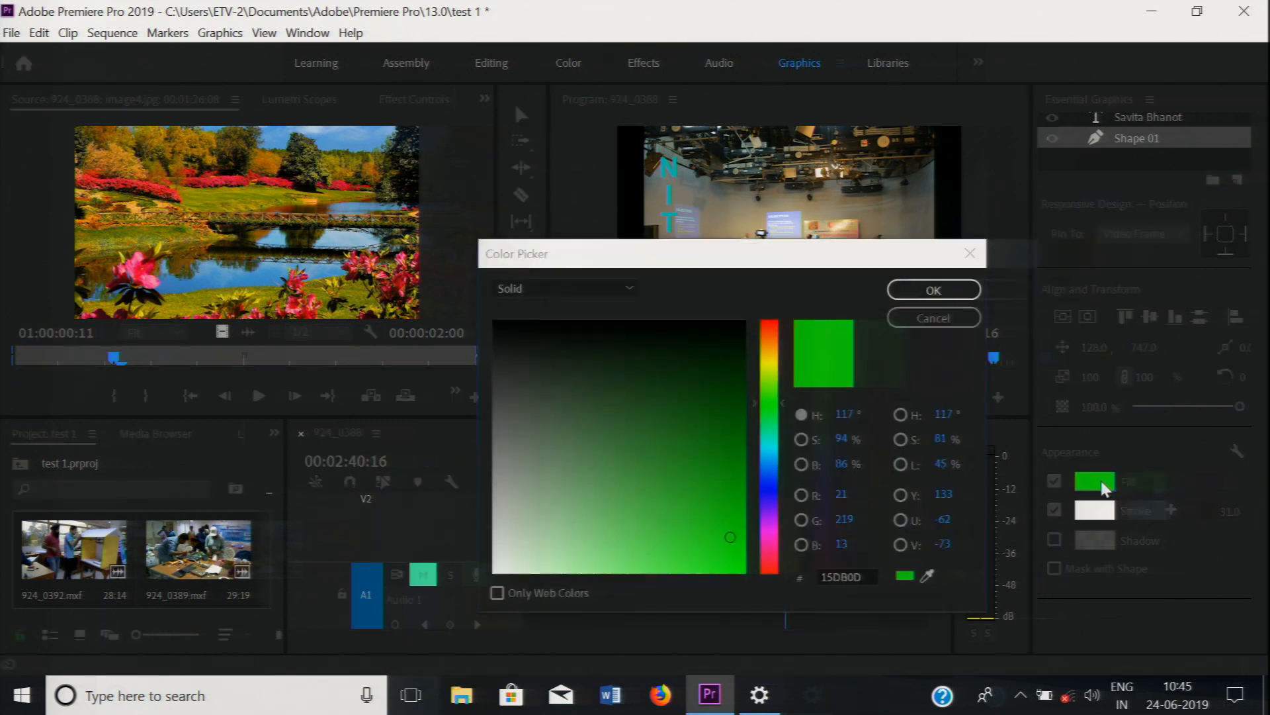
click(767, 326)
drag(731, 540, 730, 556)
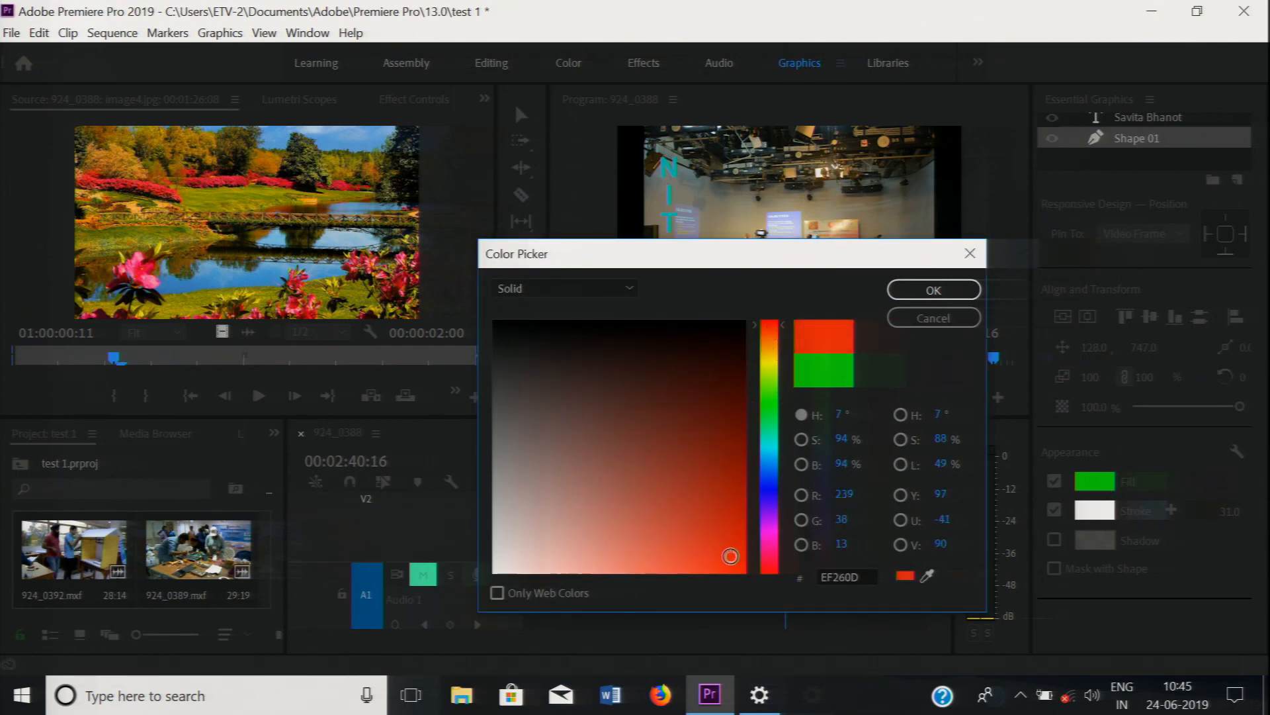
click(933, 290)
click(768, 297)
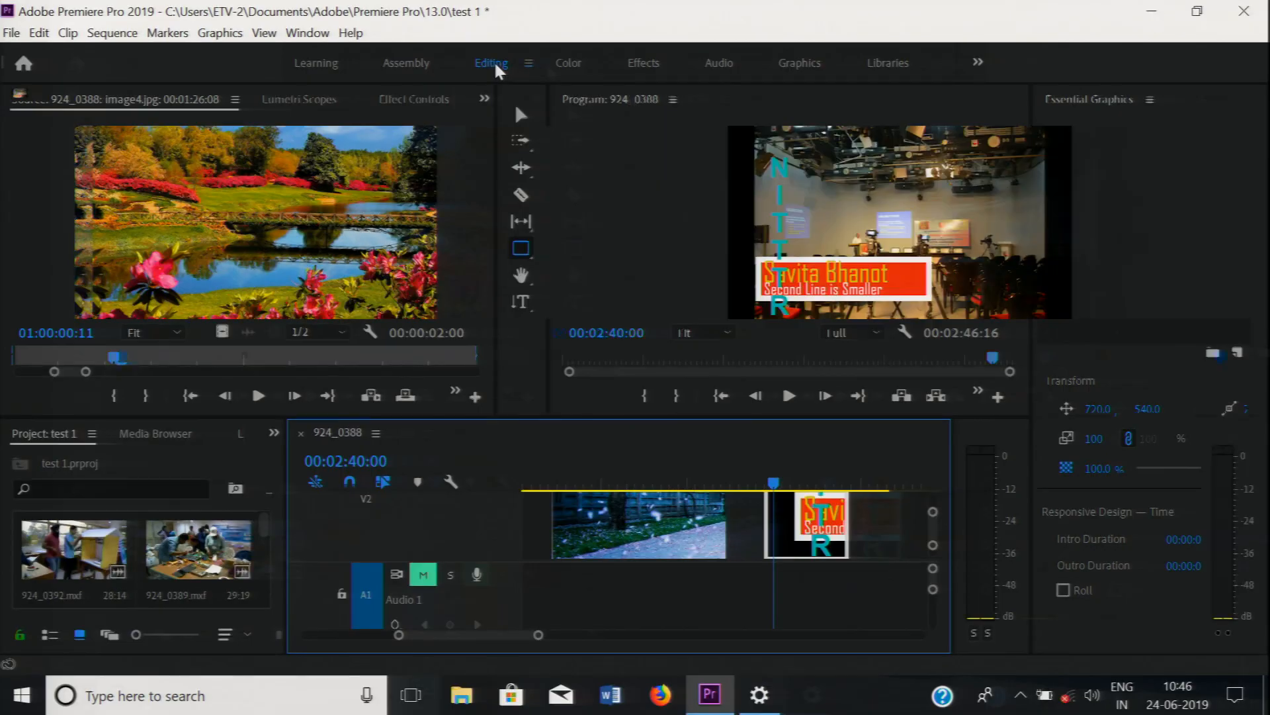
- Return to the Editing workspace and step the playhead back one frame to 00:02:39:04
click(494, 61)
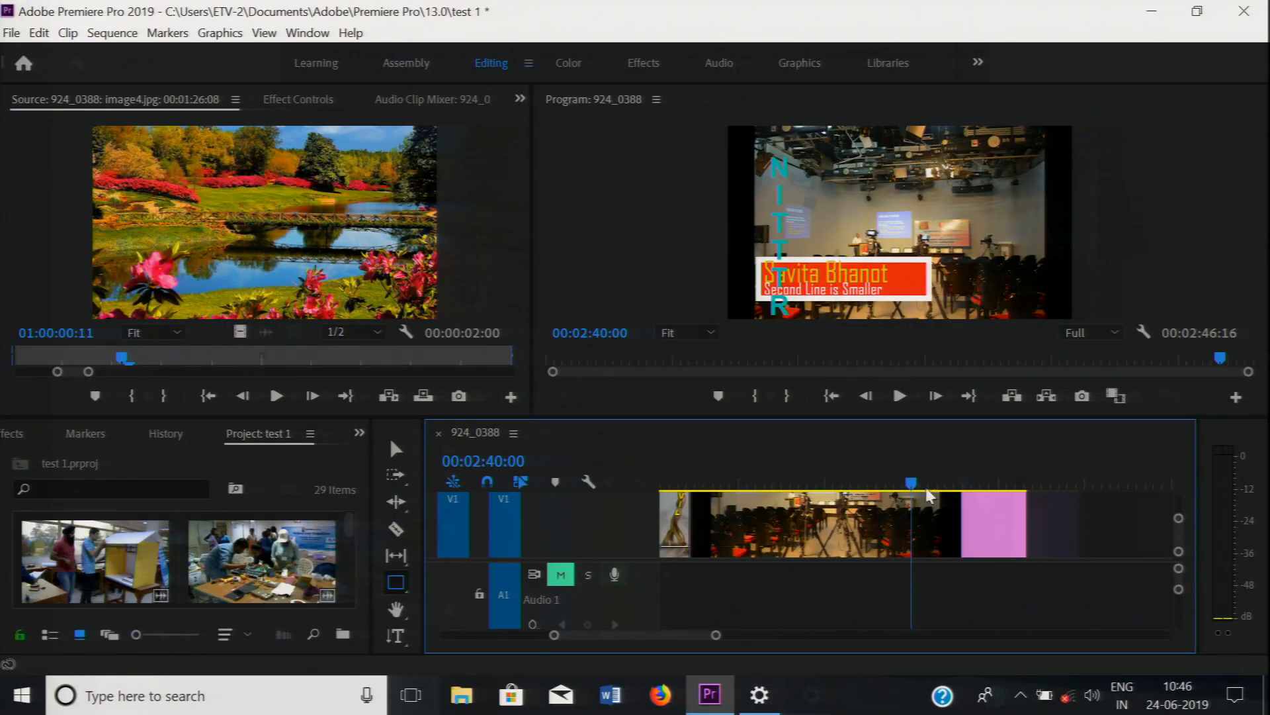
key(Left)
key(Left)
key(Left)
key(Left)
key(Left)
key(Left)
key(Left)
key(Left)
key(Left)
key(Left)
key(Left)
key(Left)
key(Left)
key(Left)
key(Left)
key(Left)
key(Left)
key(Left)
key(Left)
key(Left)
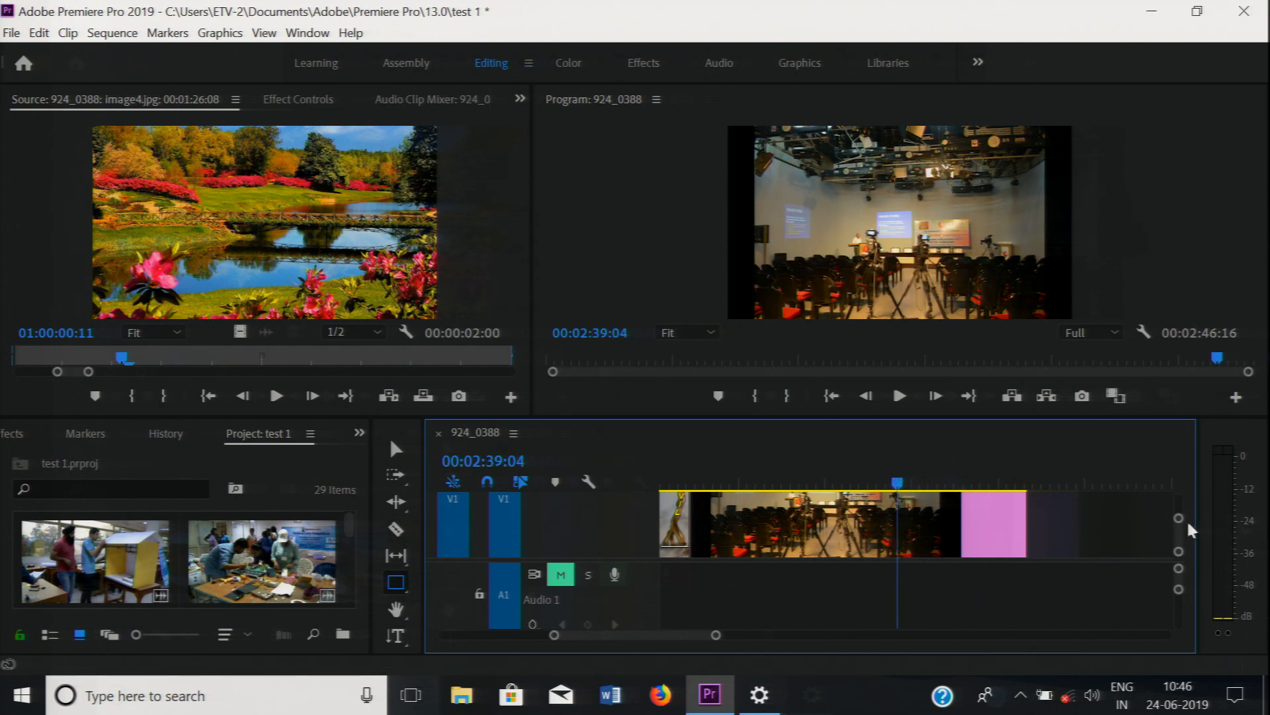